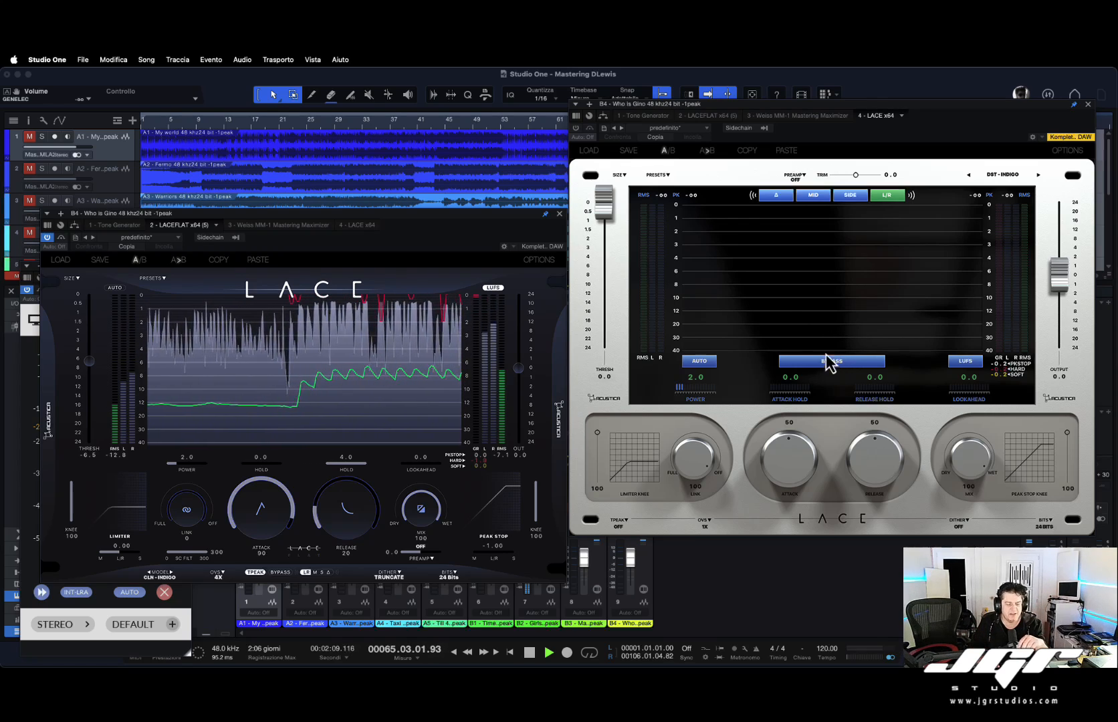
Lower the limiter threshold to -0.3 dB and set the output ceiling to 0.0 dB.
mouse_move(607, 198)
left_mouse_down()
mouse_move(610, 357)
mouse_move(607, 220)
left_mouse_up()
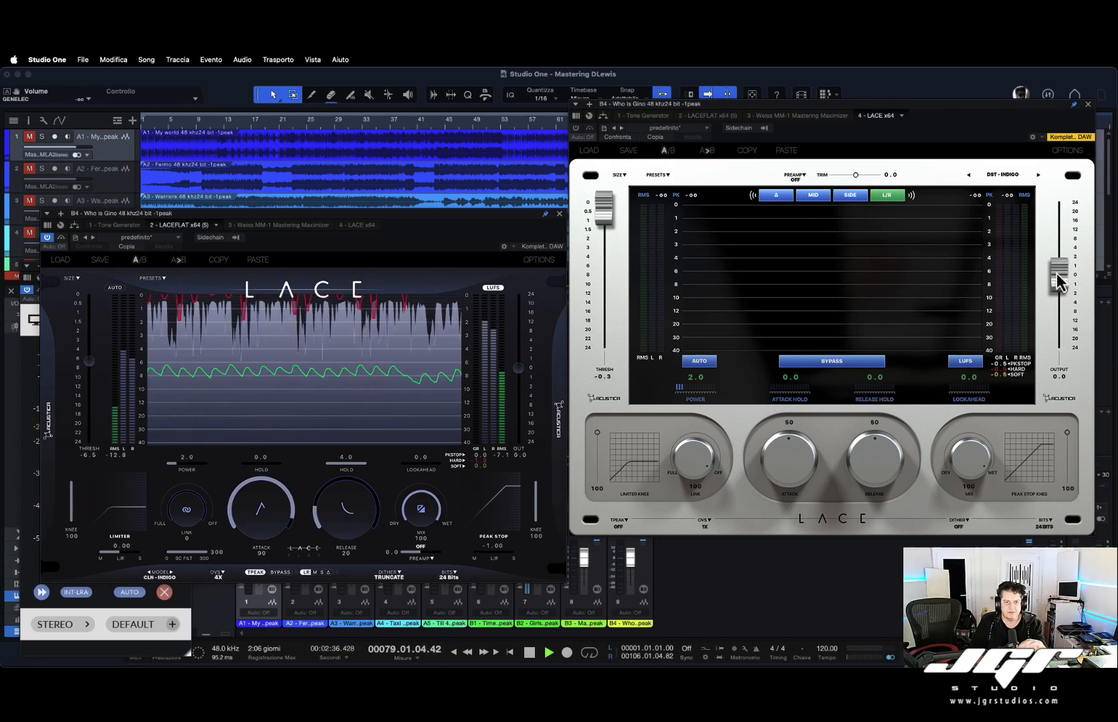
mouse_move(1061, 274)
left_mouse_down()
mouse_move(1058, 356)
mouse_move(1061, 200)
mouse_move(1062, 260)
left_mouse_up()
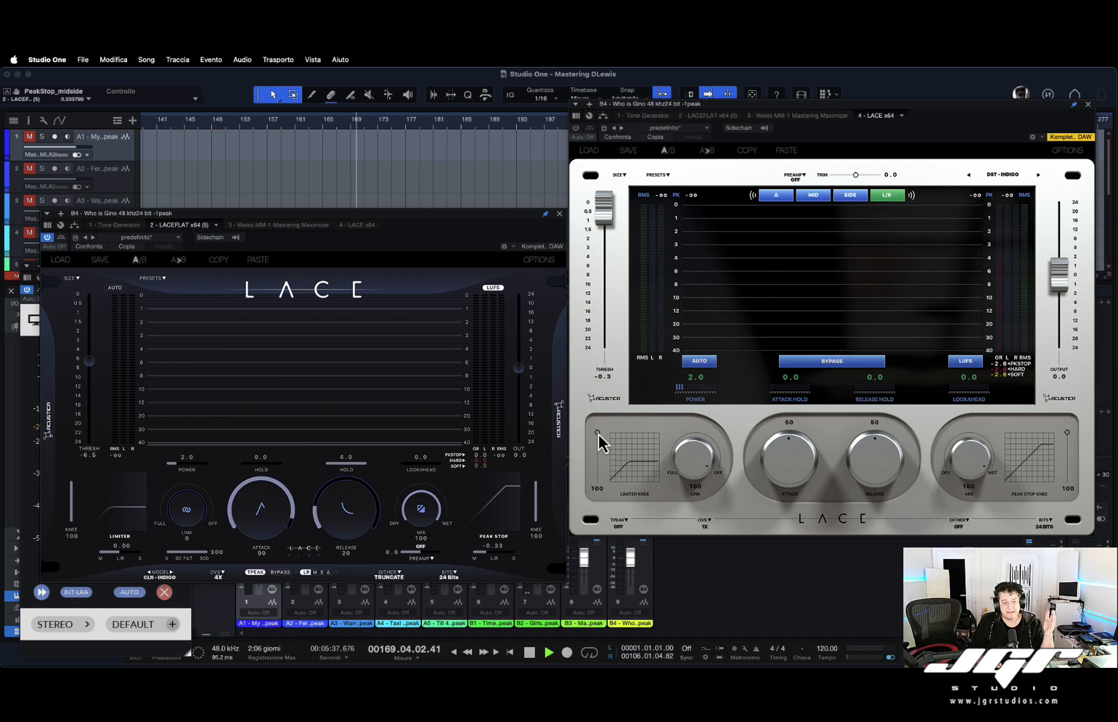
Set the limited knee to 20 and turn the attack knob up to 82.
mouse_move(599, 434)
left_mouse_down()
mouse_move(595, 497)
mouse_move(599, 444)
left_mouse_up()
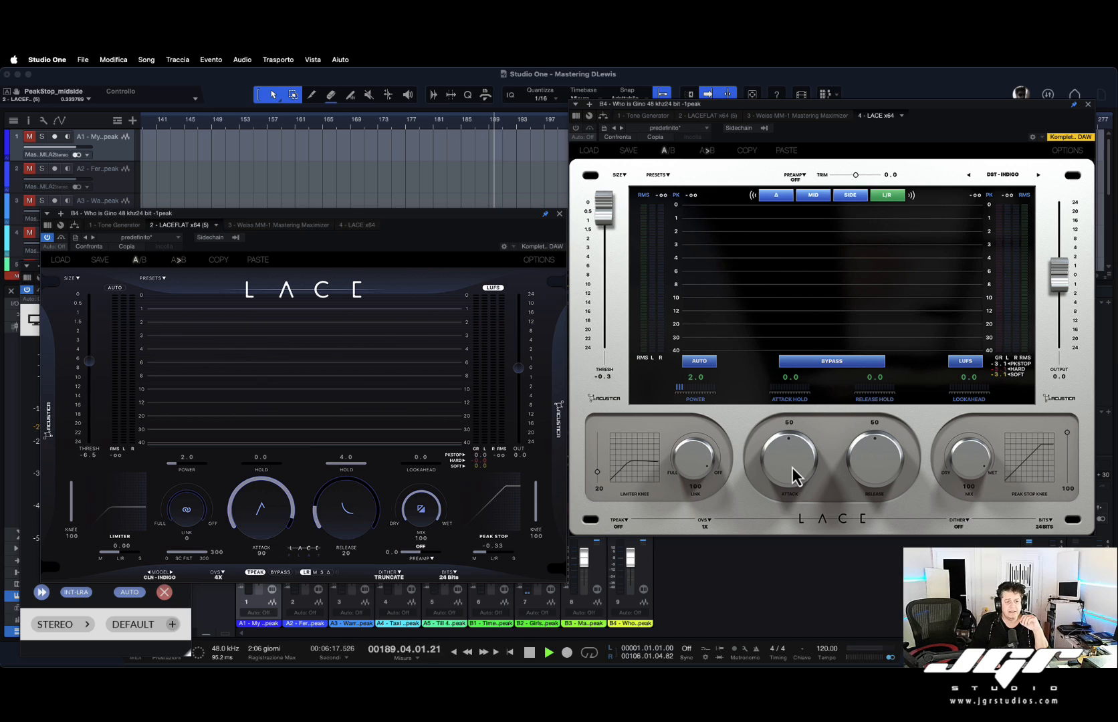
left_click_drag(795, 441, 843, 452)
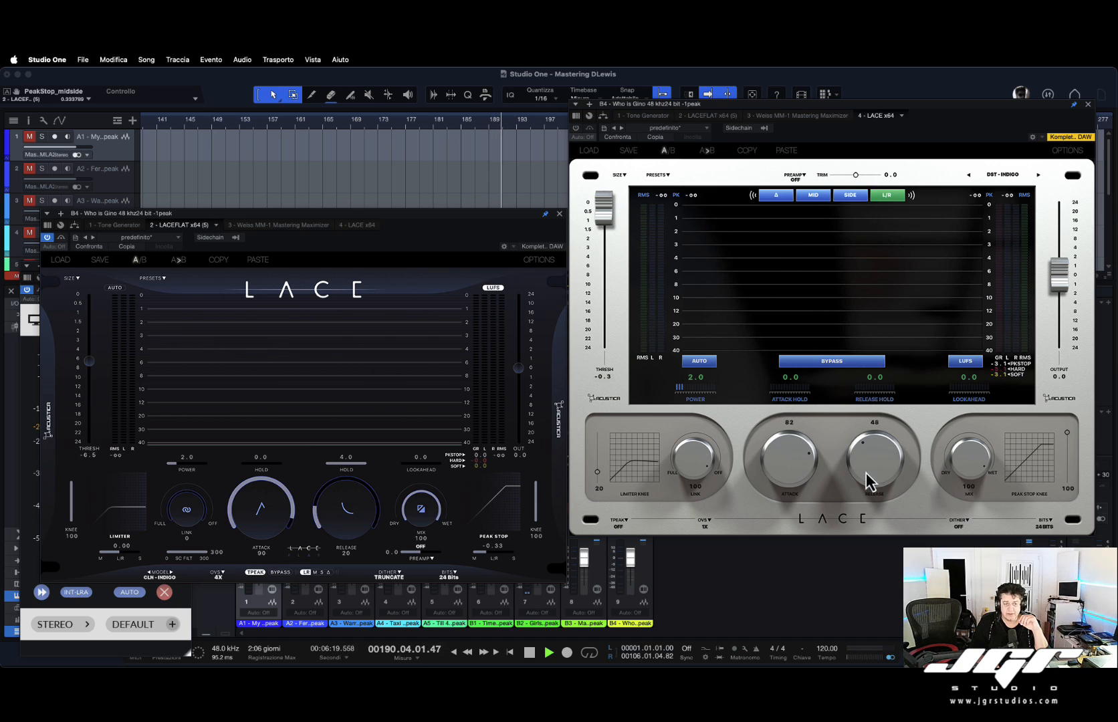
Switch TruePeak on, then set it back to off.
left_click(627, 522)
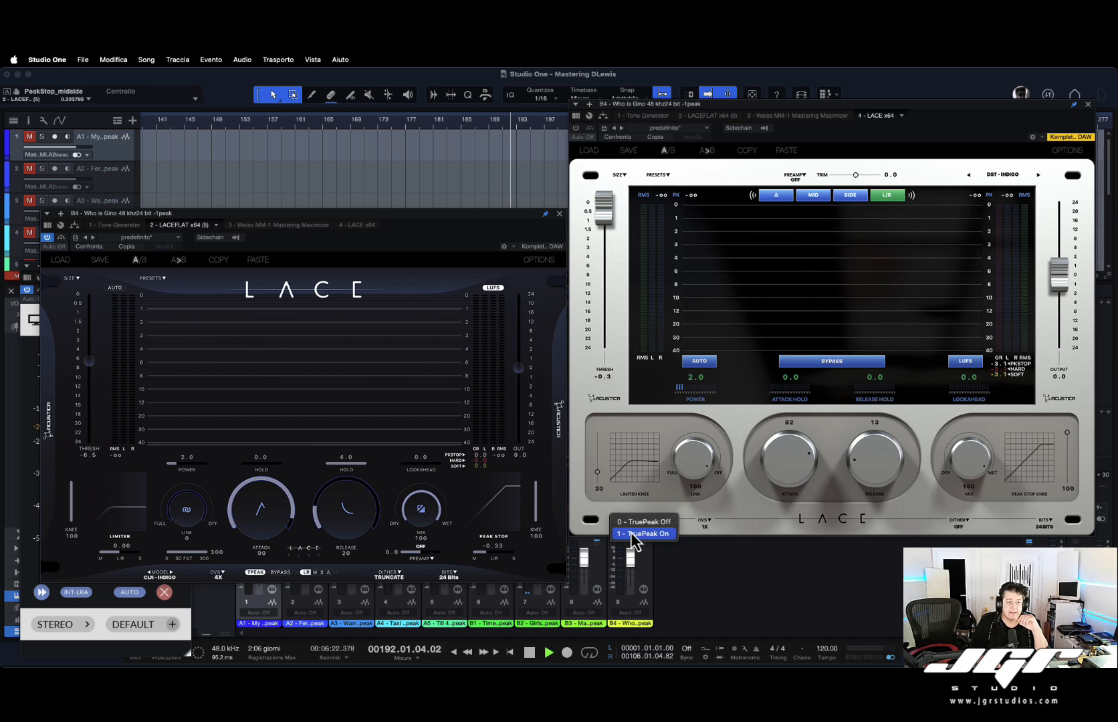
left_click(630, 533)
left_click(623, 523)
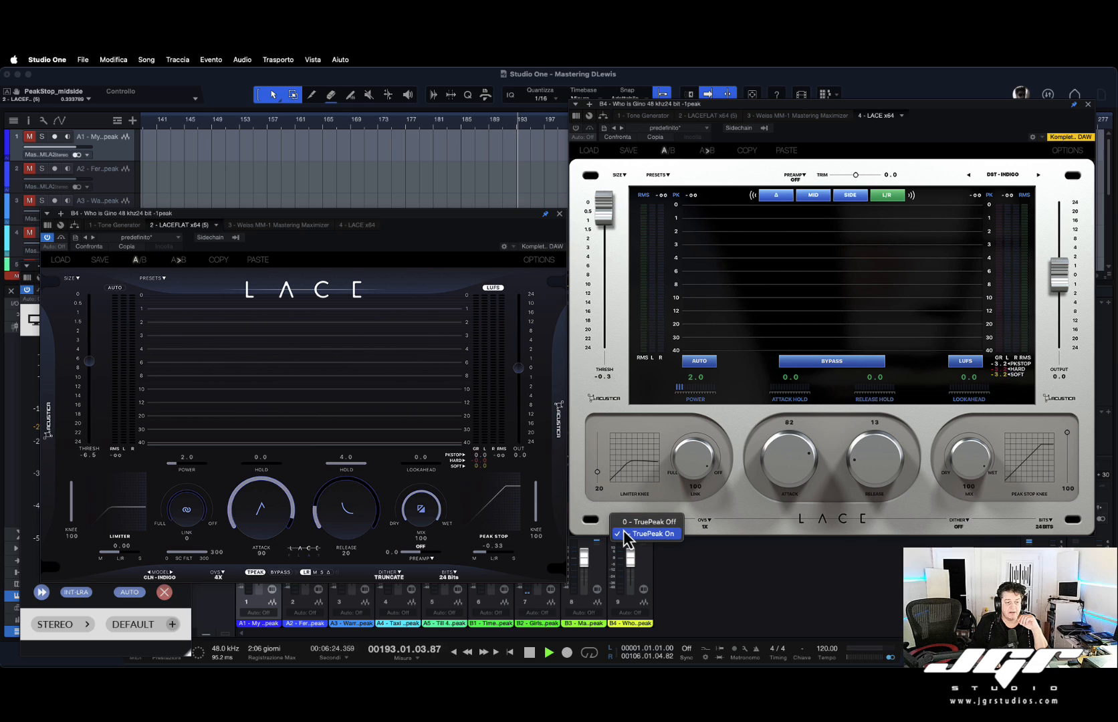
left_click(667, 523)
left_click(619, 522)
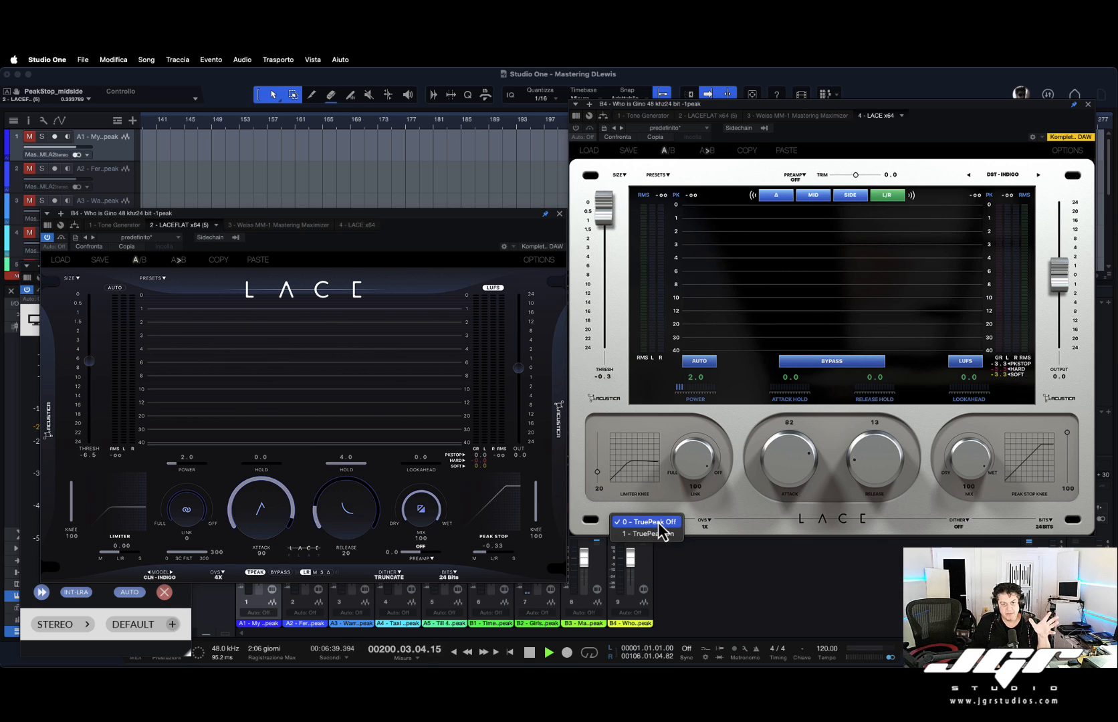
Inspect the oversampling, dither and bit-depth options without changing them.
left_click(706, 522)
left_click(707, 522)
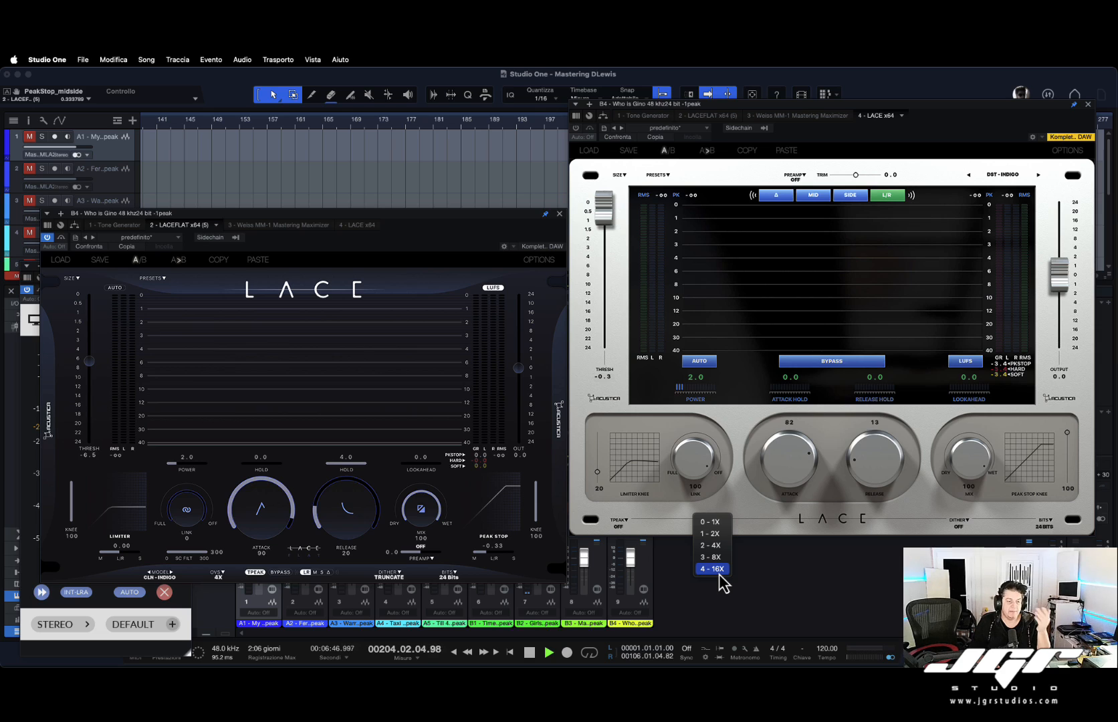
left_click(754, 512)
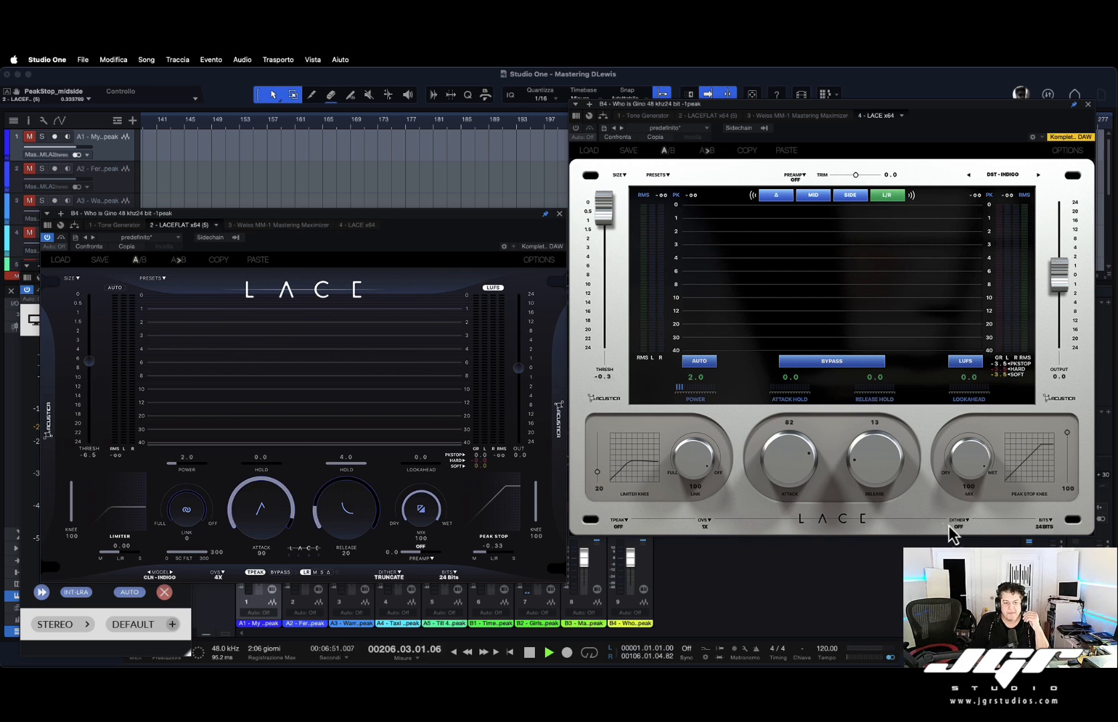
left_click(970, 523)
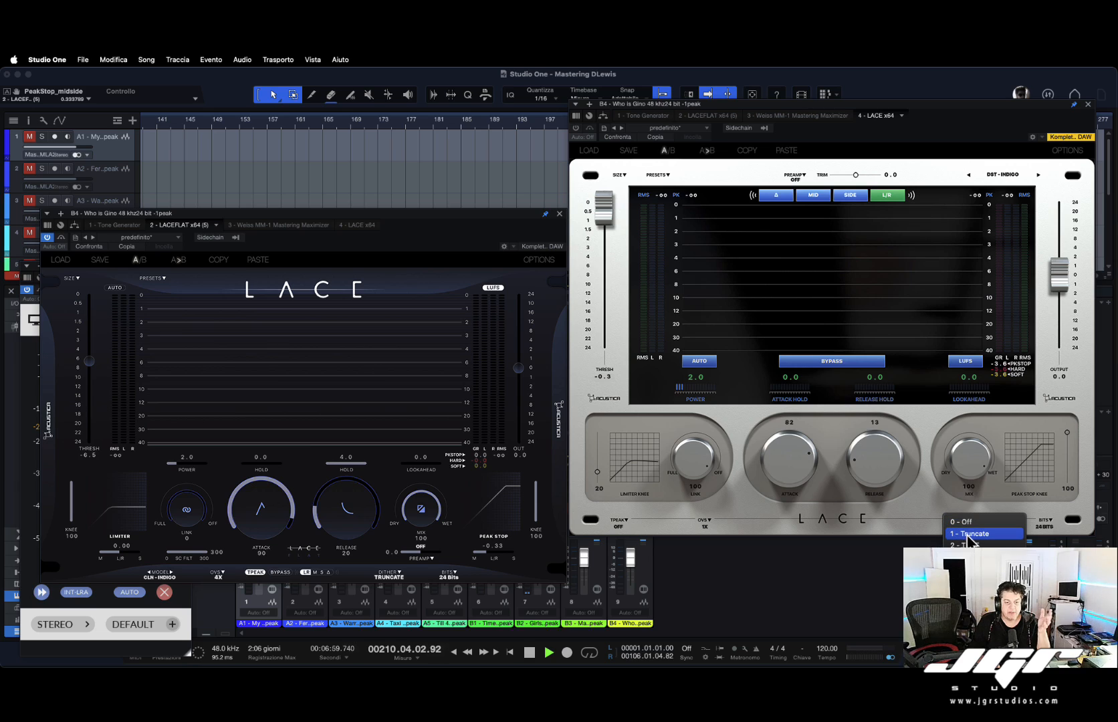
left_click(999, 523)
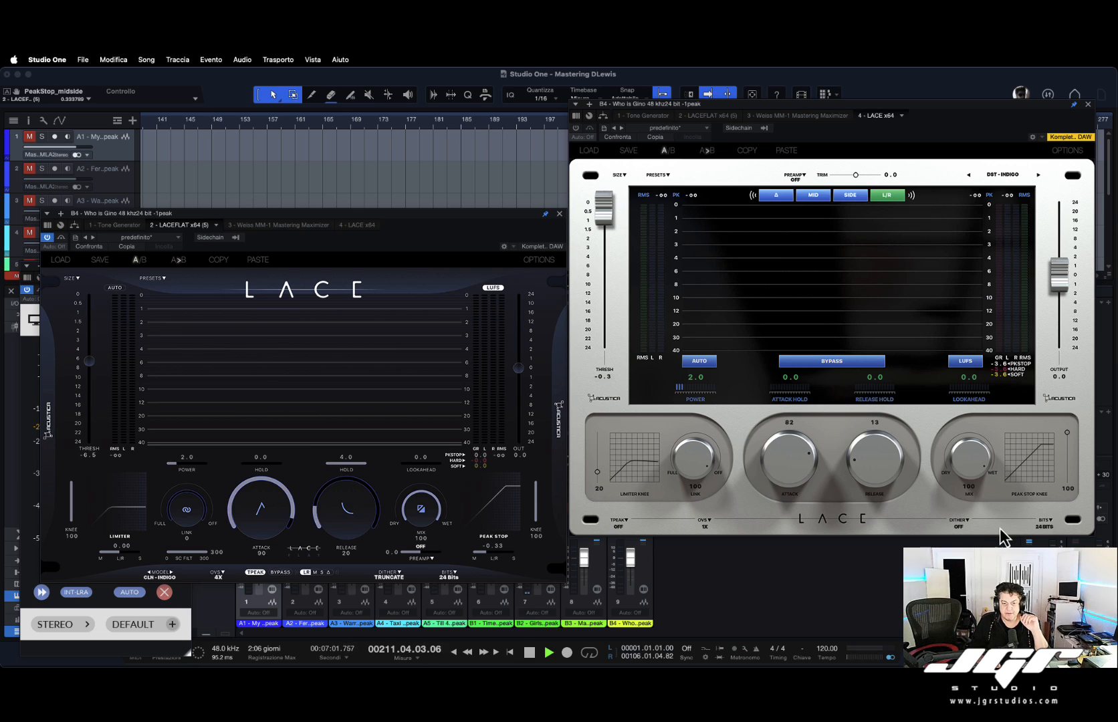
left_click(1053, 525)
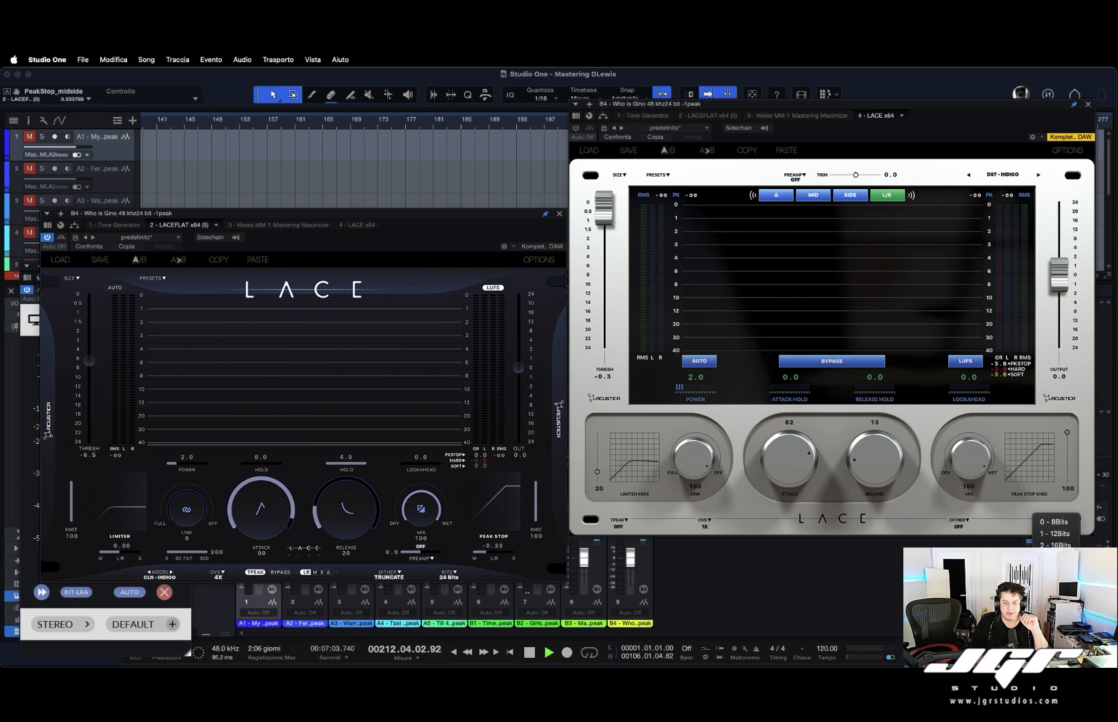
left_click(1053, 557)
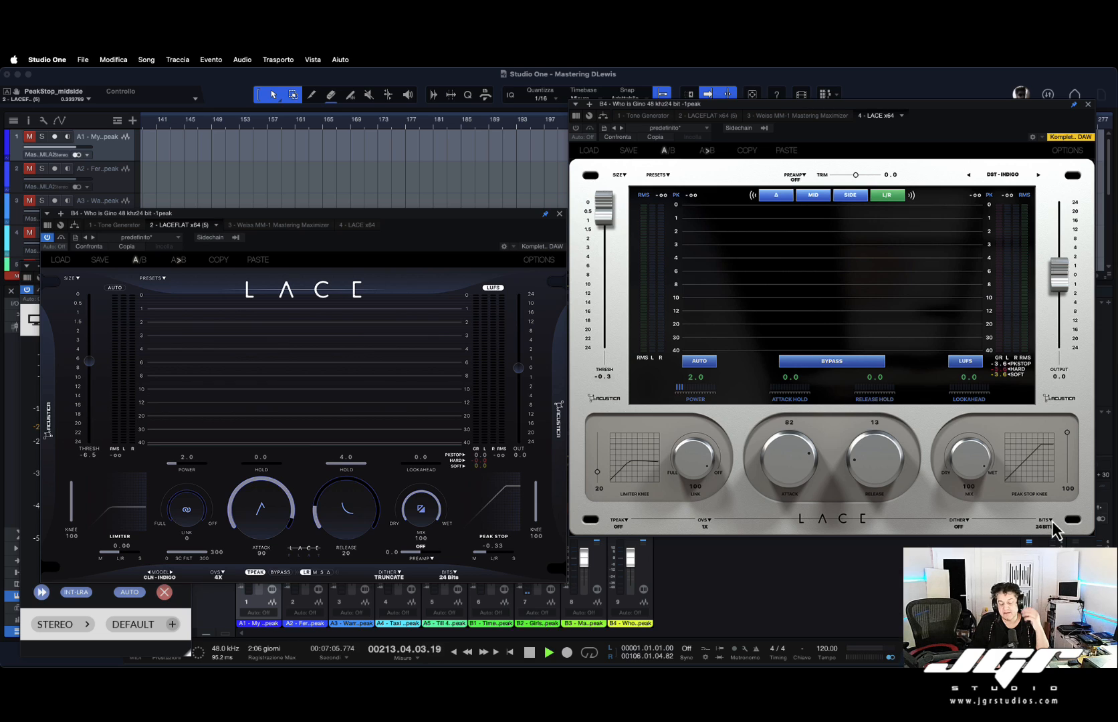
Toggle the limiter bypass to compare, then switch the metering to LUFS mode.
left_click(838, 366)
left_click(805, 366)
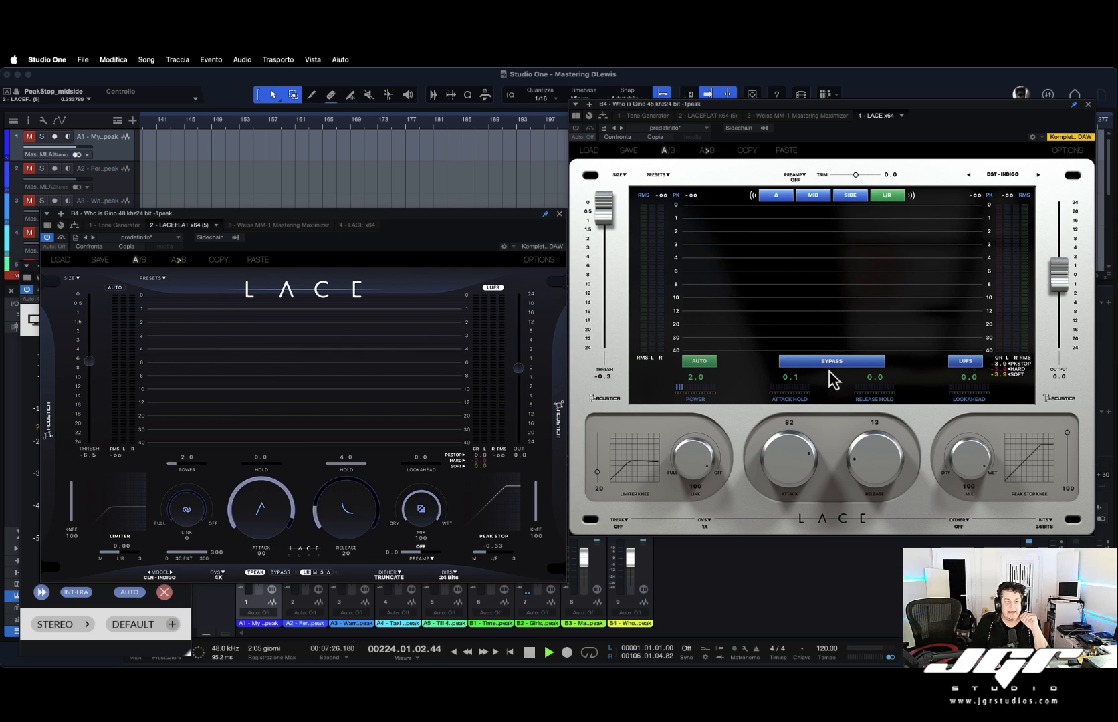
left_click(969, 362)
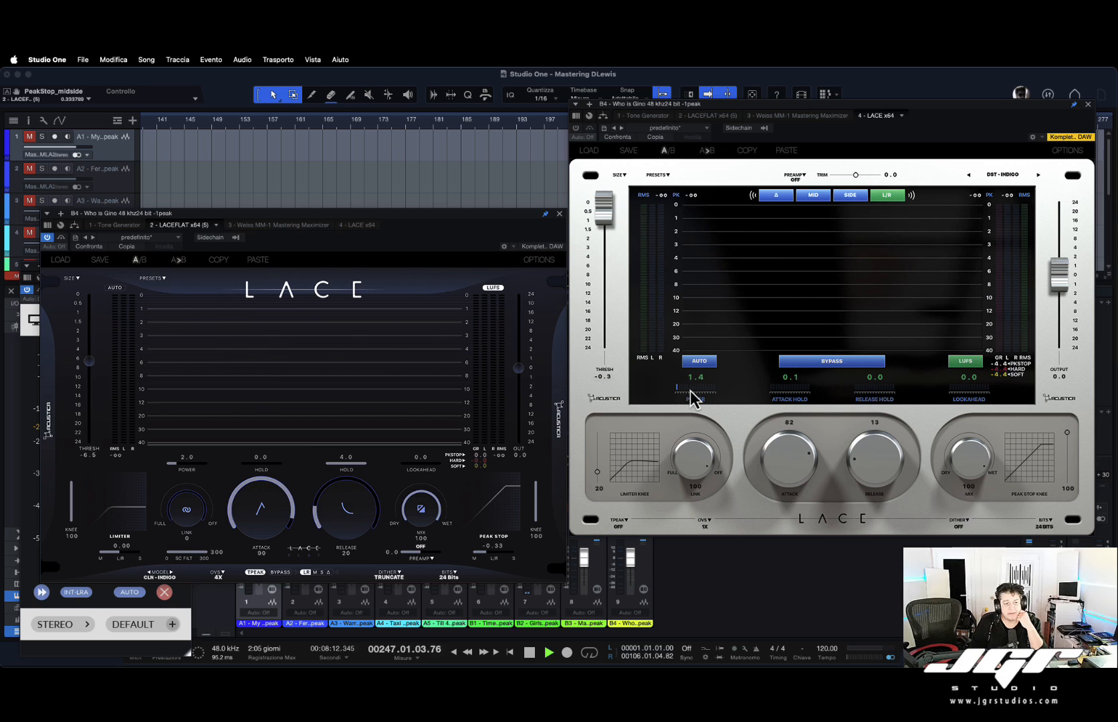
left_click(685, 390)
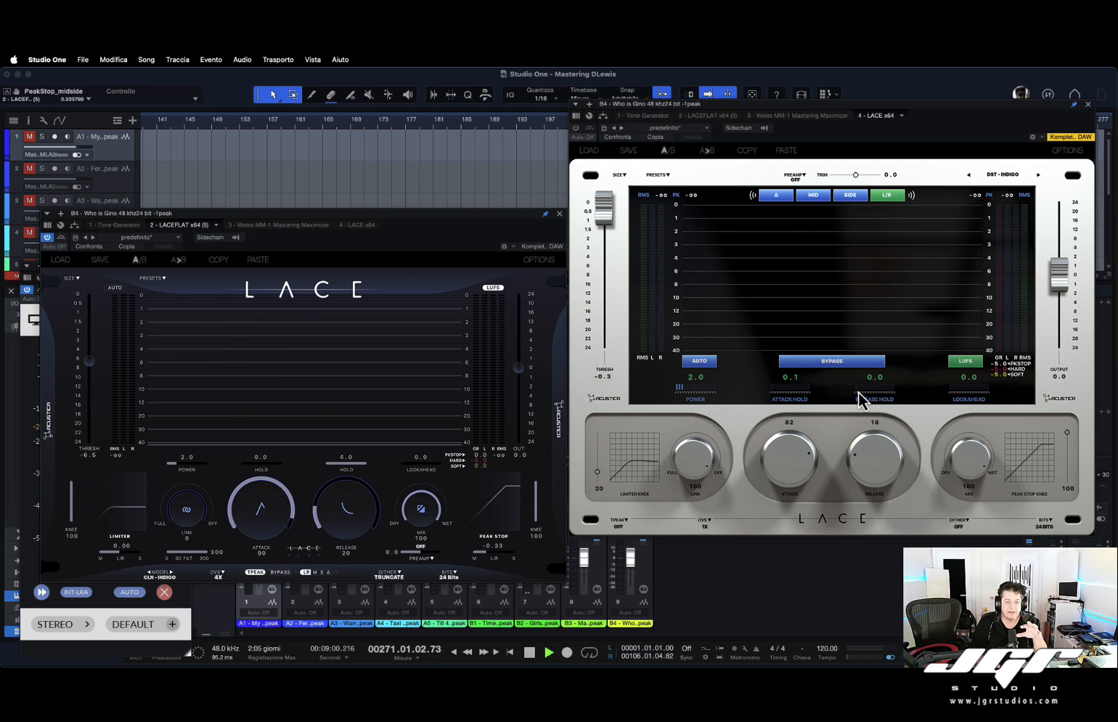
Set the release hold to 4.0 and the release knob to 20.
left_click_drag(858, 392, 993, 399)
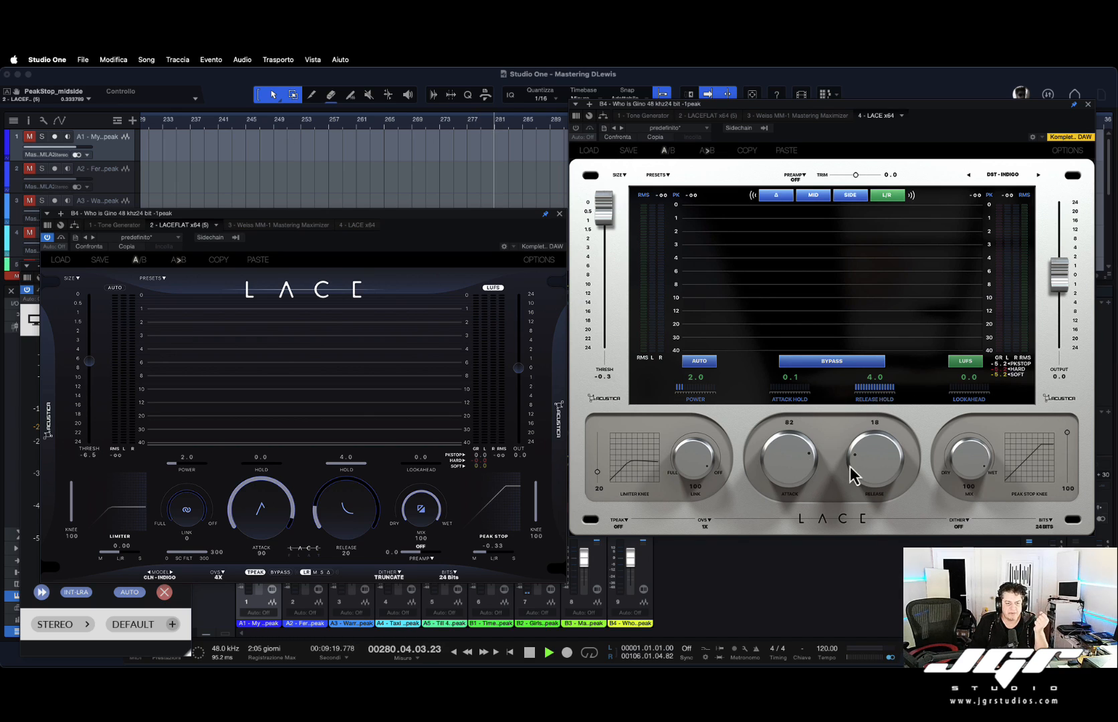
left_click_drag(878, 458, 878, 506)
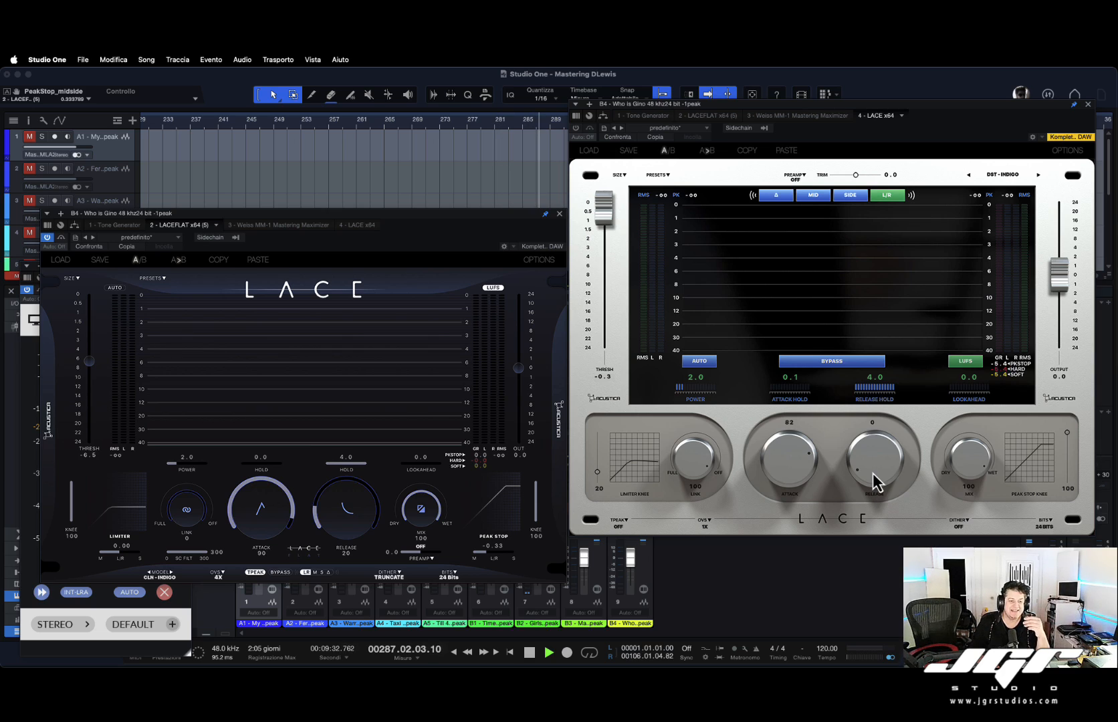
left_click_drag(873, 481, 876, 460)
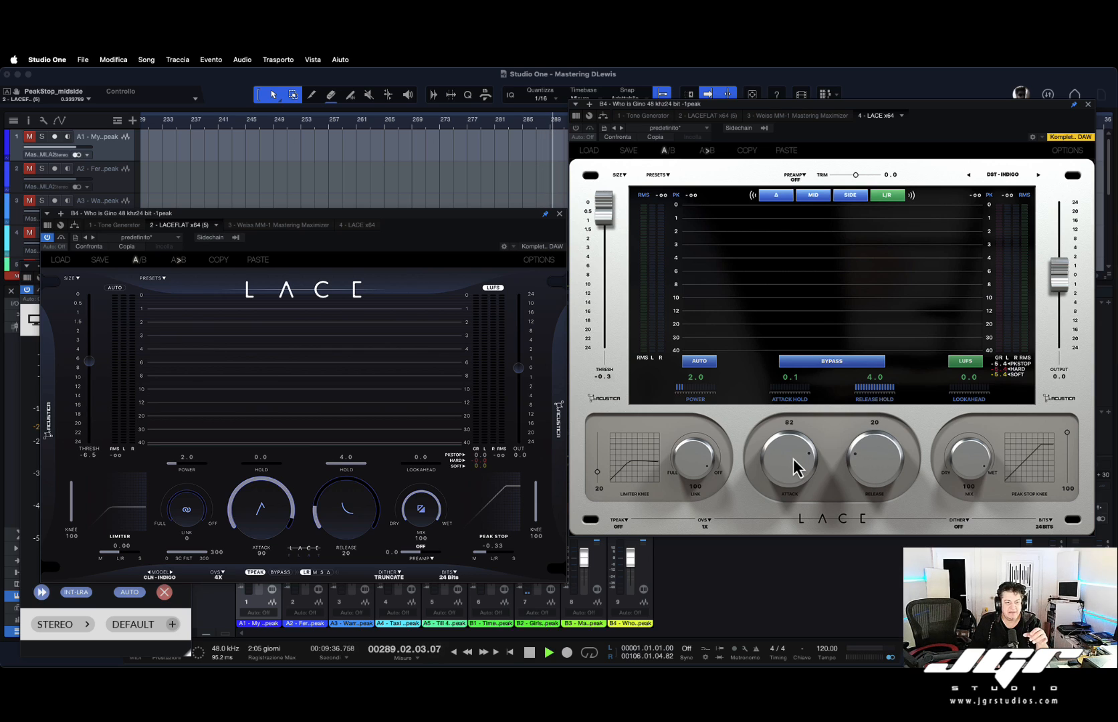
mouse_move(788, 461)
left_mouse_down()
mouse_move(796, 448)
mouse_move(792, 462)
left_mouse_up()
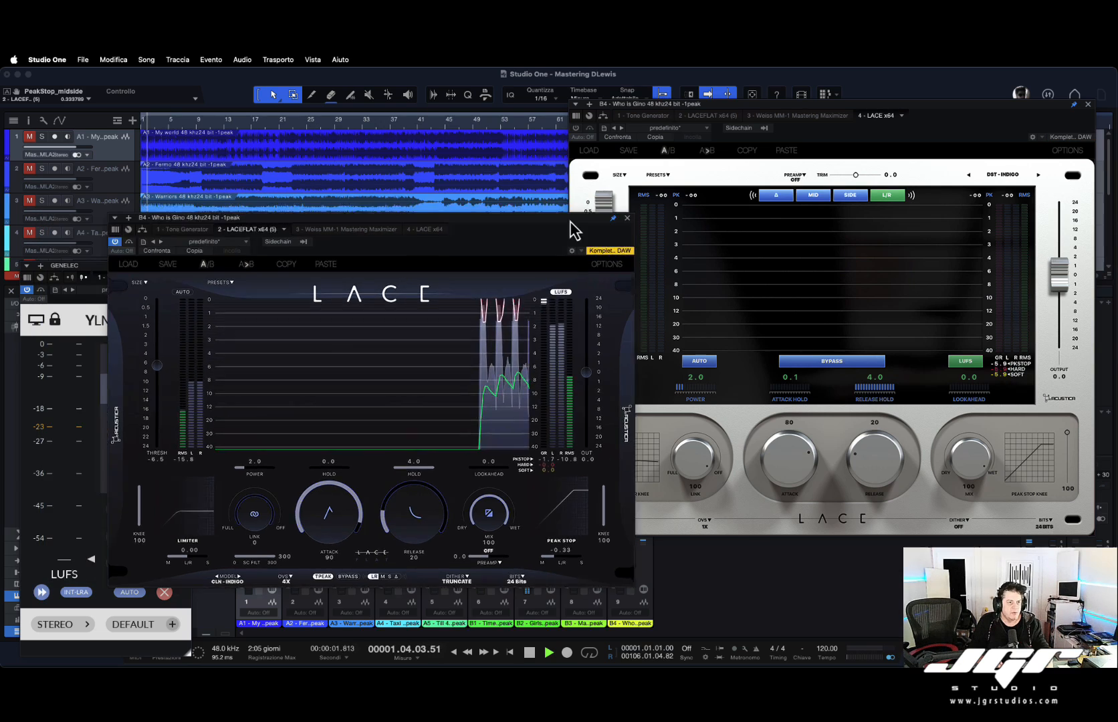
Bring the second LACE window forward and audition the mid channel before returning to L/R.
left_click_drag(573, 229, 708, 200)
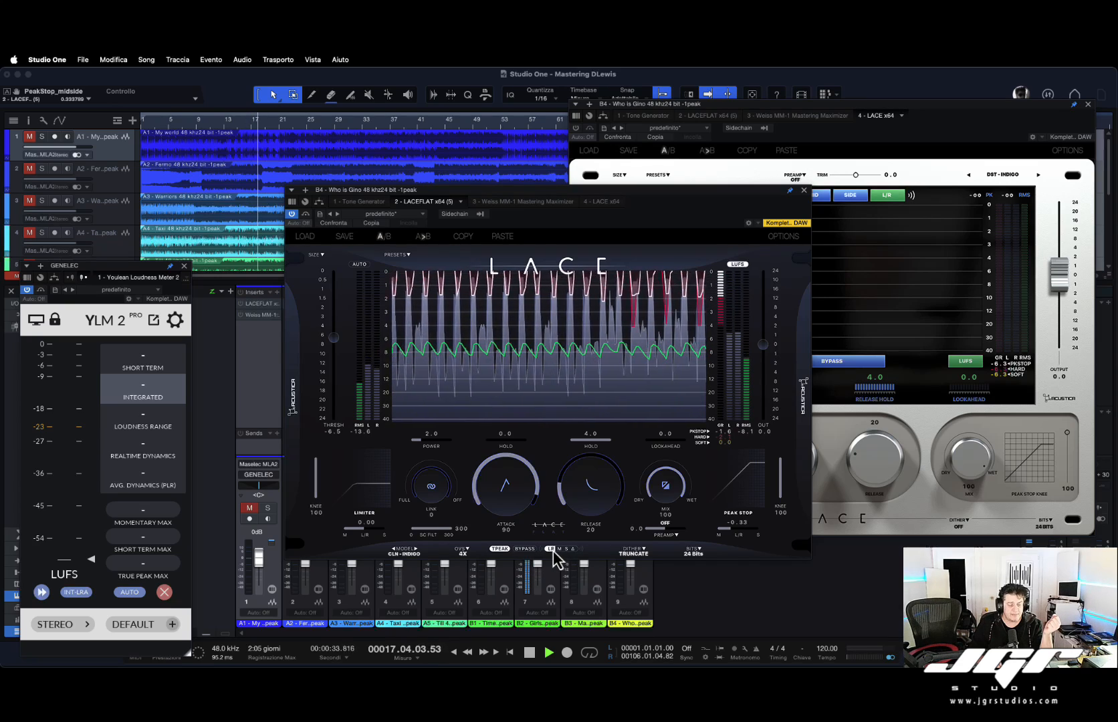
left_click(573, 548)
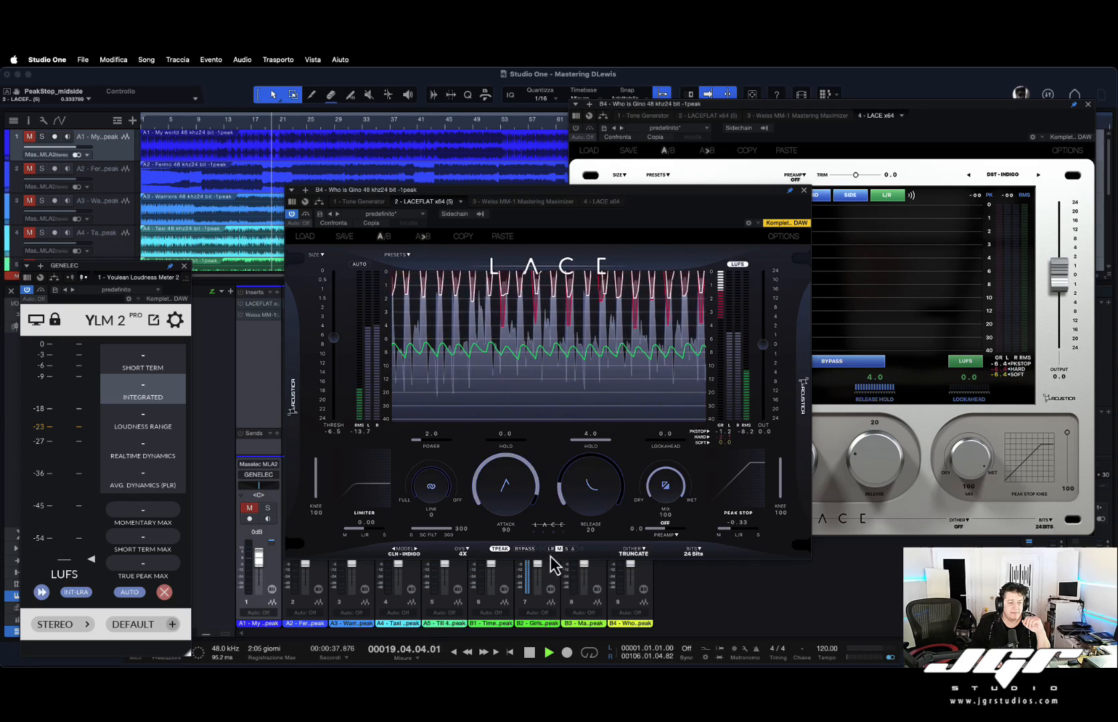
left_click(550, 549)
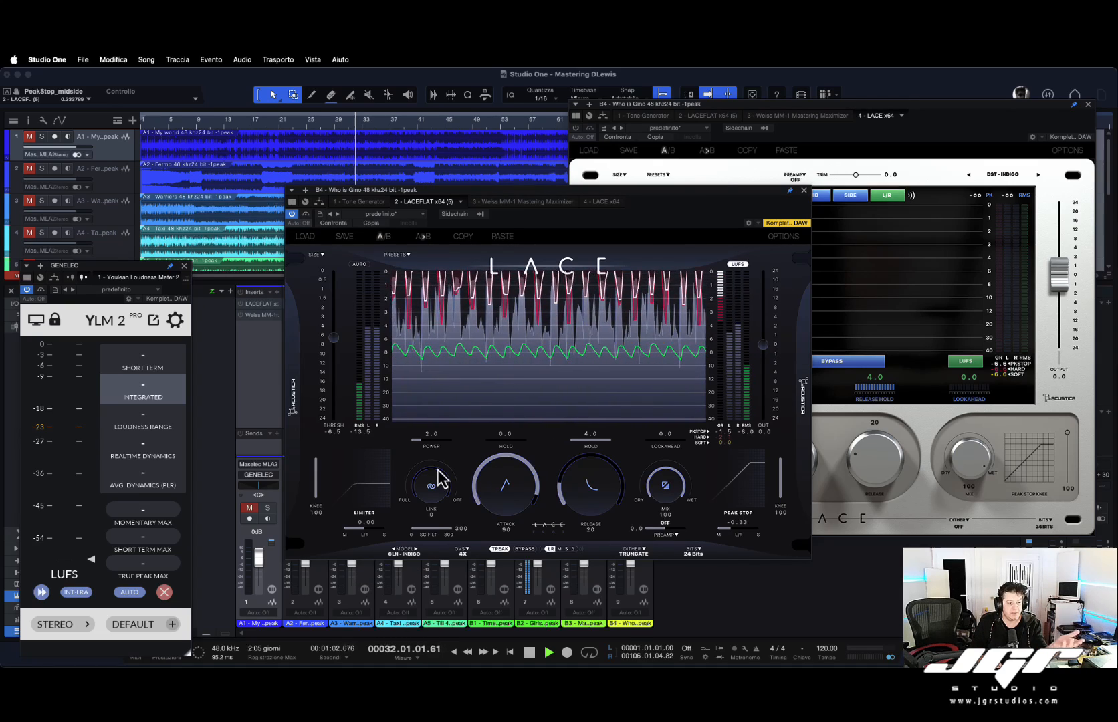
Select the Clean Indigo limiter model in the second LACE instance.
left_click(410, 554)
mouse_move(405, 593)
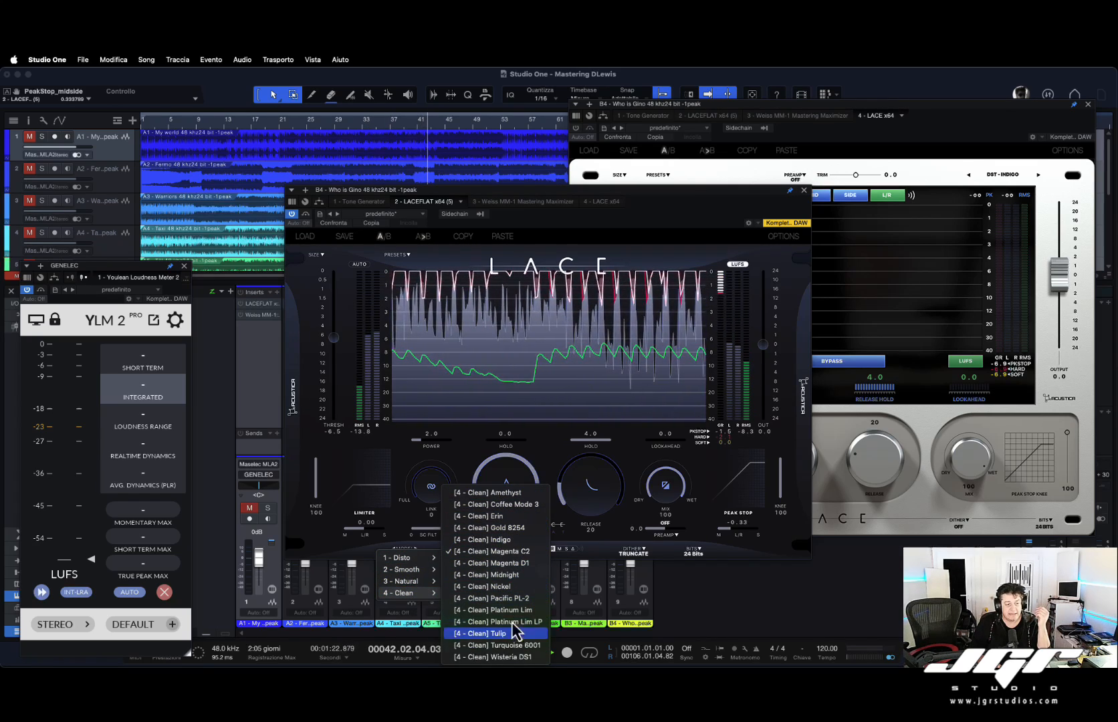
left_click(506, 542)
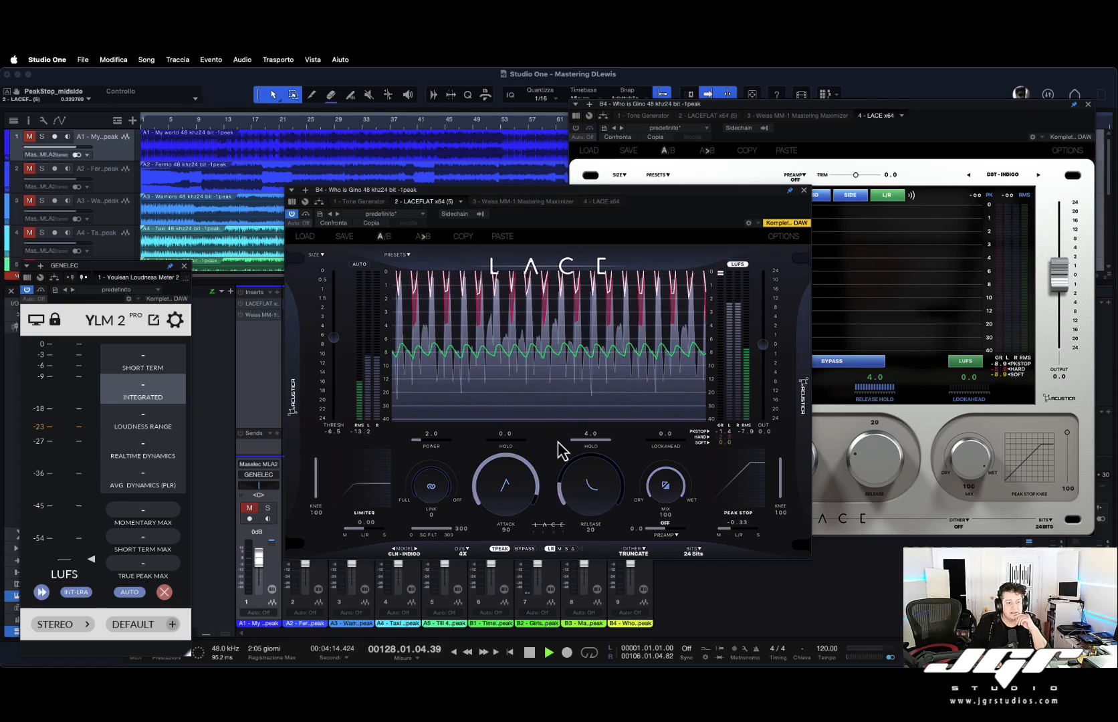
Open and browse the preset list without loading a preset.
left_click(407, 256)
scroll(441, 361, "down", 5)
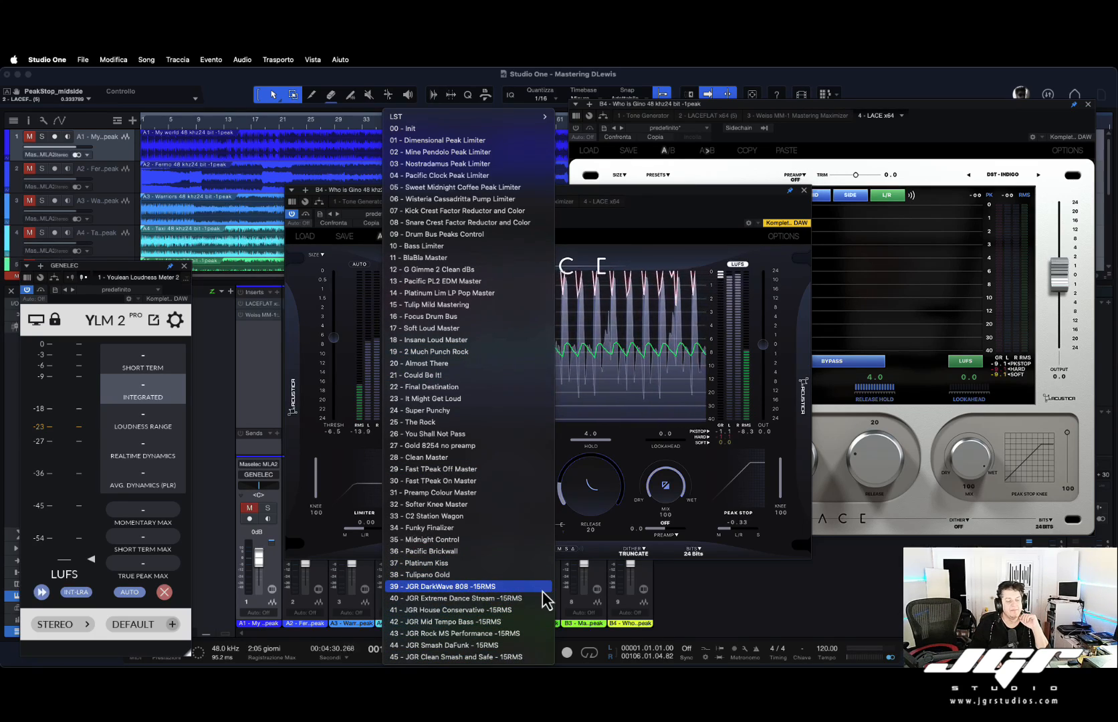
left_click(632, 440)
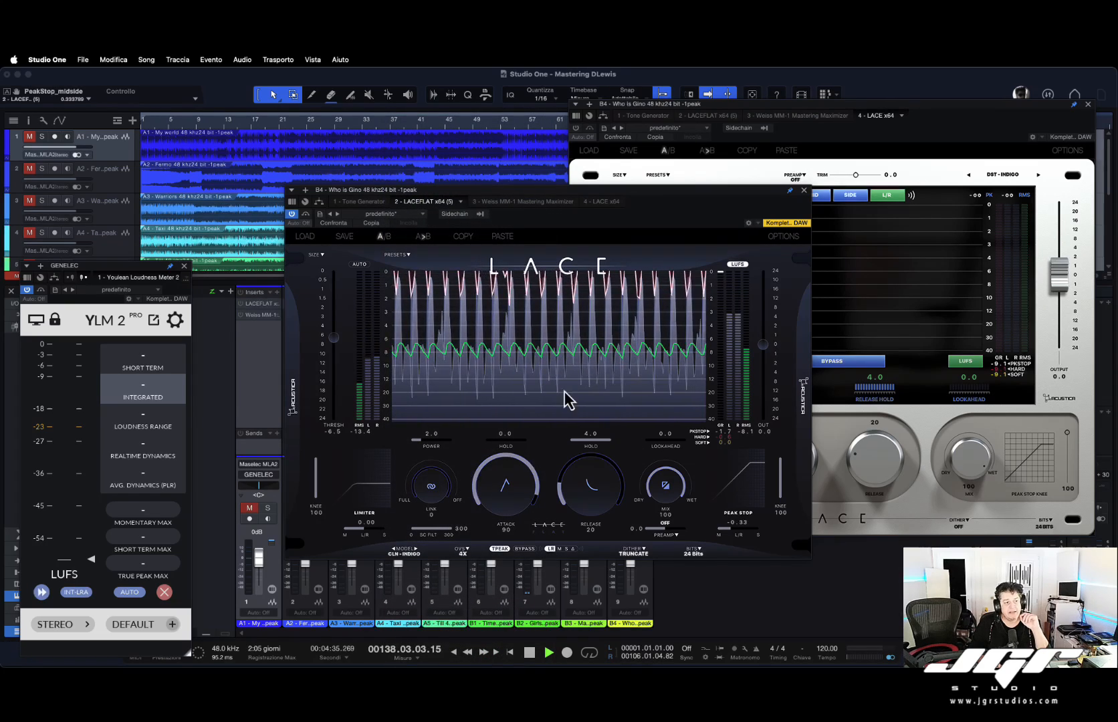
left_click(408, 256)
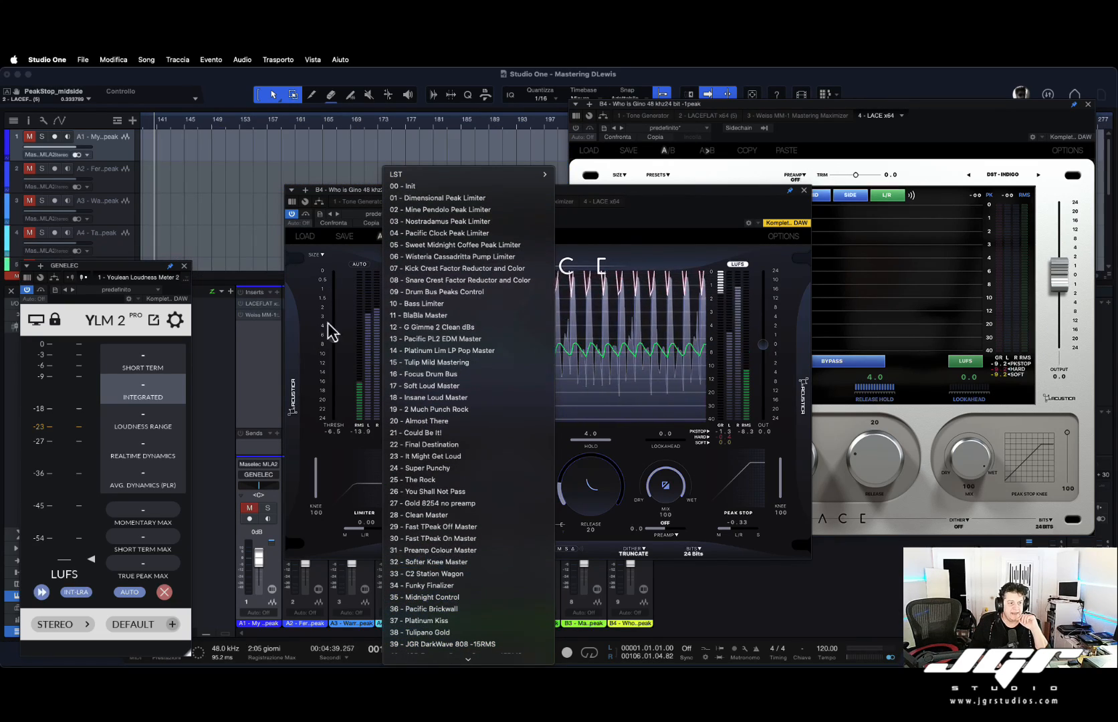
left_click(338, 342)
Set the second limiter's threshold to about -8.3 dB.
left_click_drag(337, 343, 339, 254)
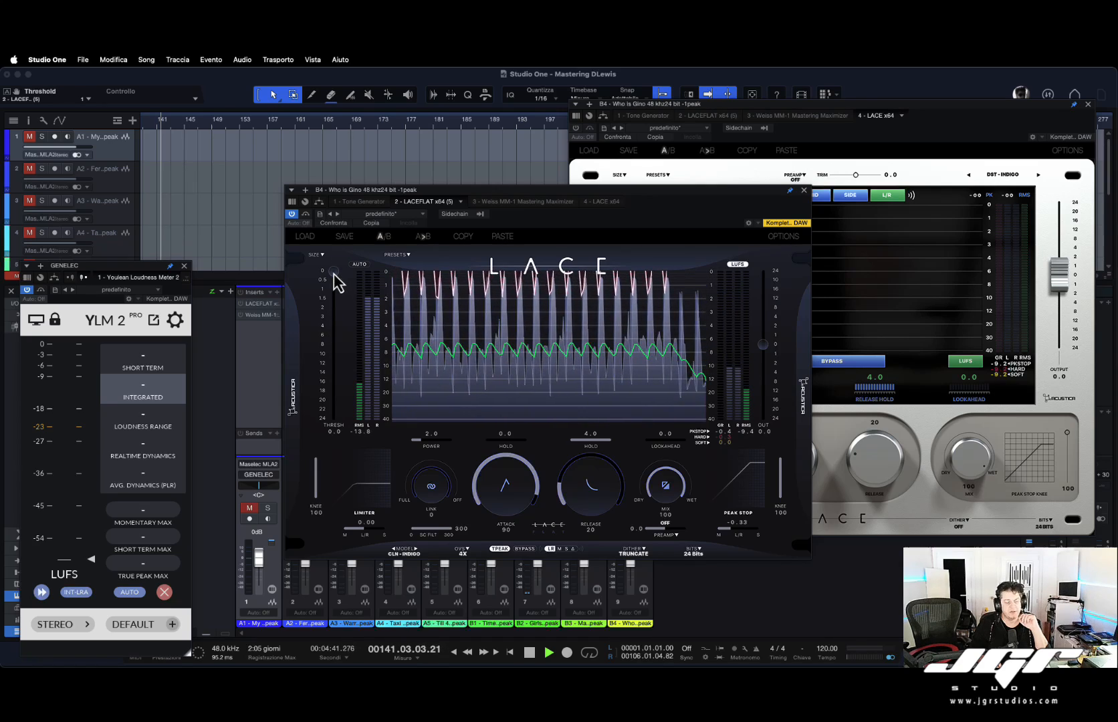
left_click(406, 255)
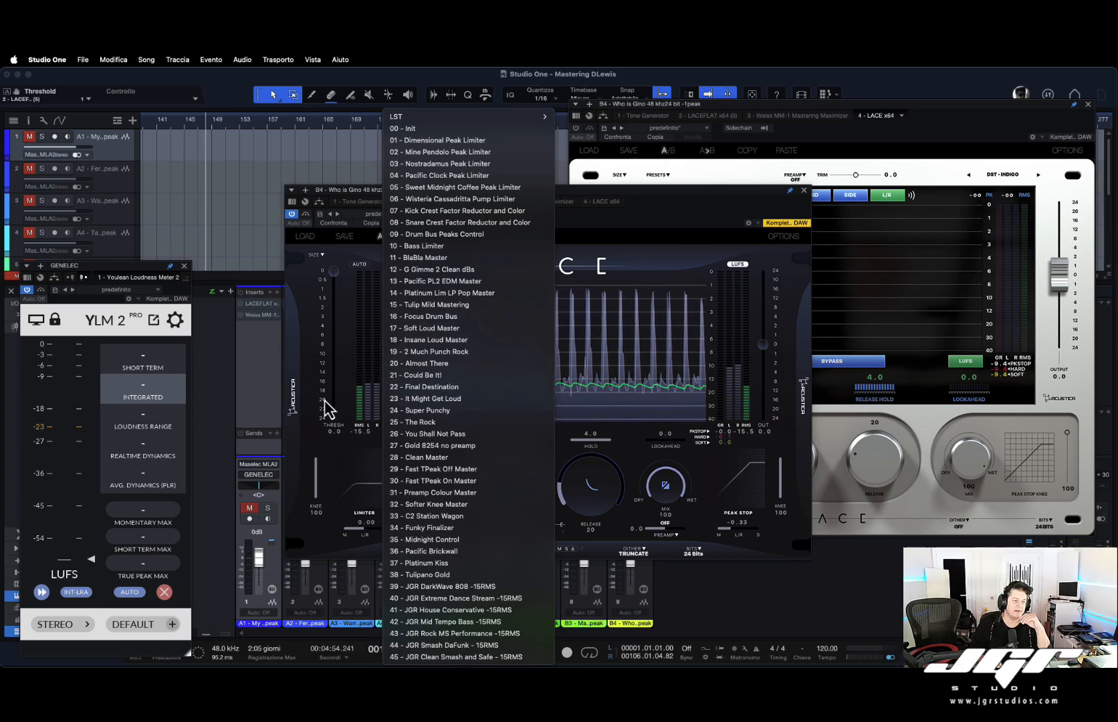
left_click(341, 352)
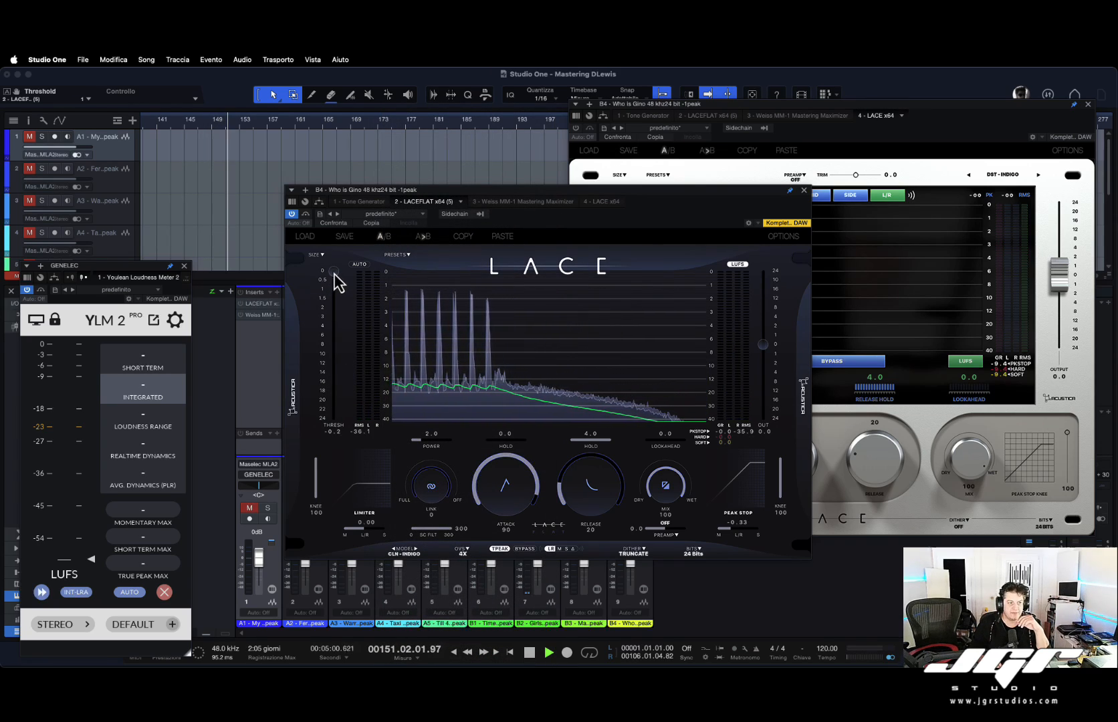
left_click_drag(337, 281, 331, 317)
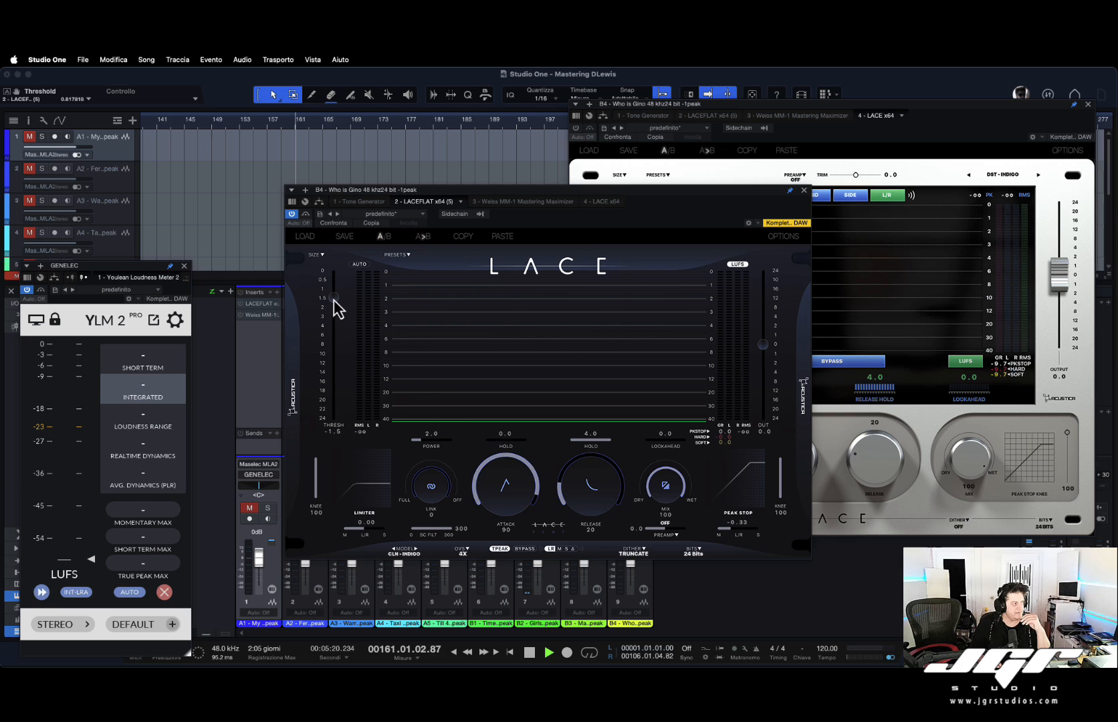
left_click_drag(334, 300, 333, 352)
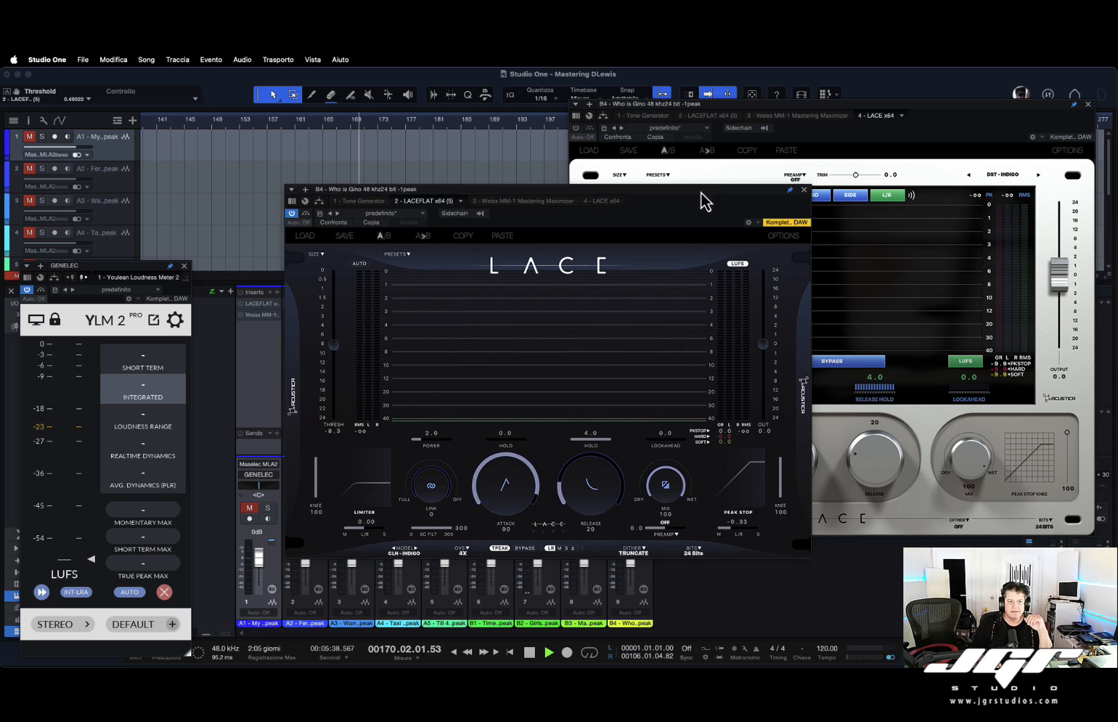
Move the second LACE plugin window down and to the left.
left_click_drag(701, 193, 636, 225)
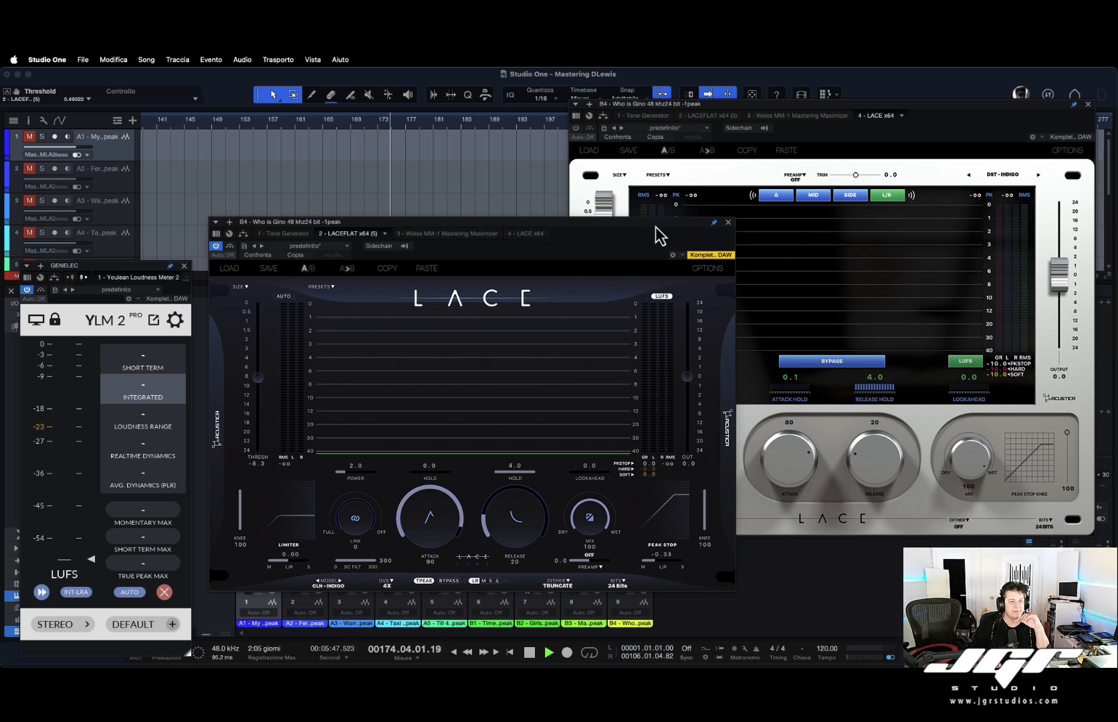
left_click_drag(655, 228, 667, 229)
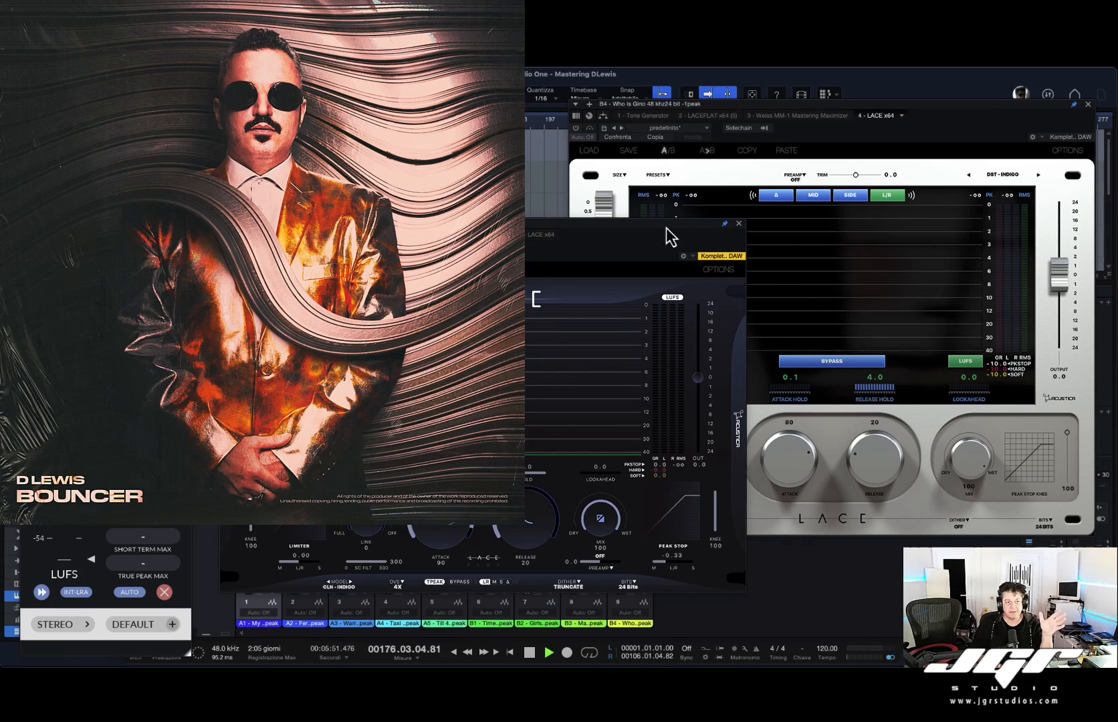
Reposition the LACE limiter windows on screen and restart playback.
key("space")
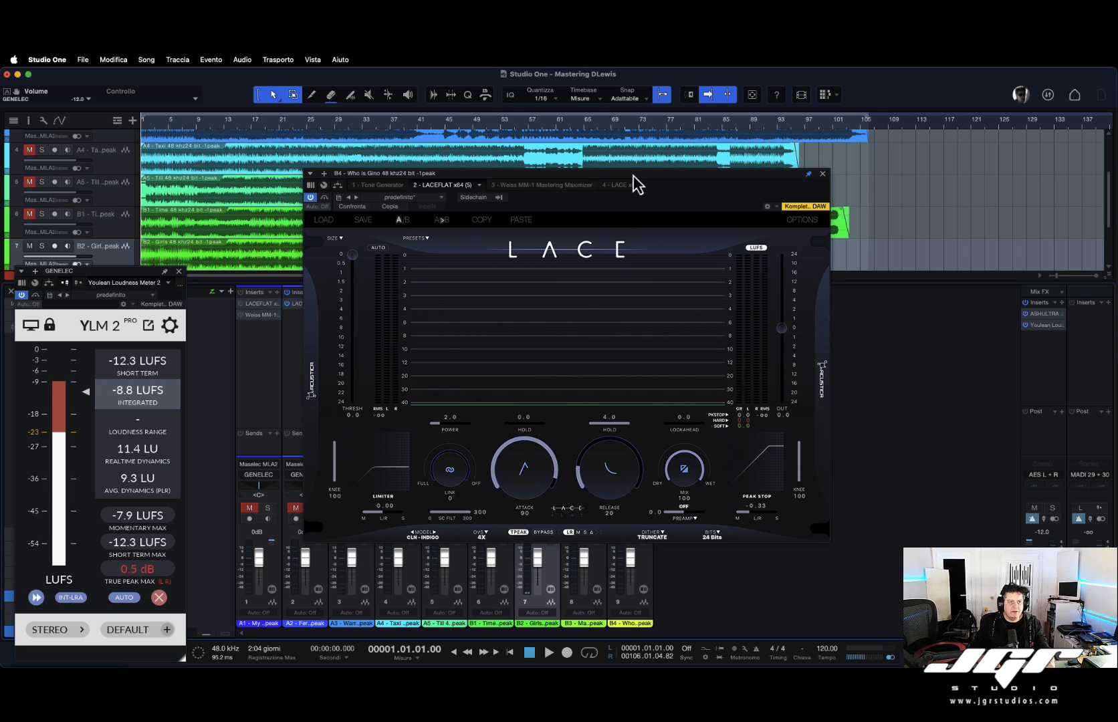
left_click_drag(633, 176, 668, 251)
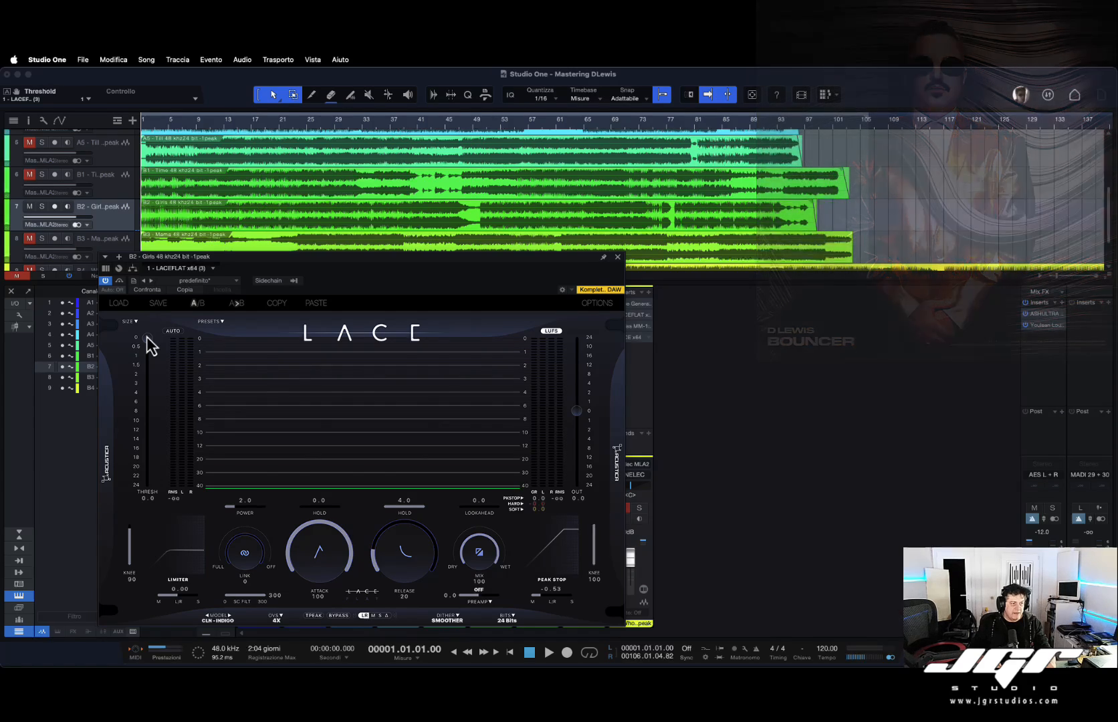
left_click_drag(250, 258, 278, 238)
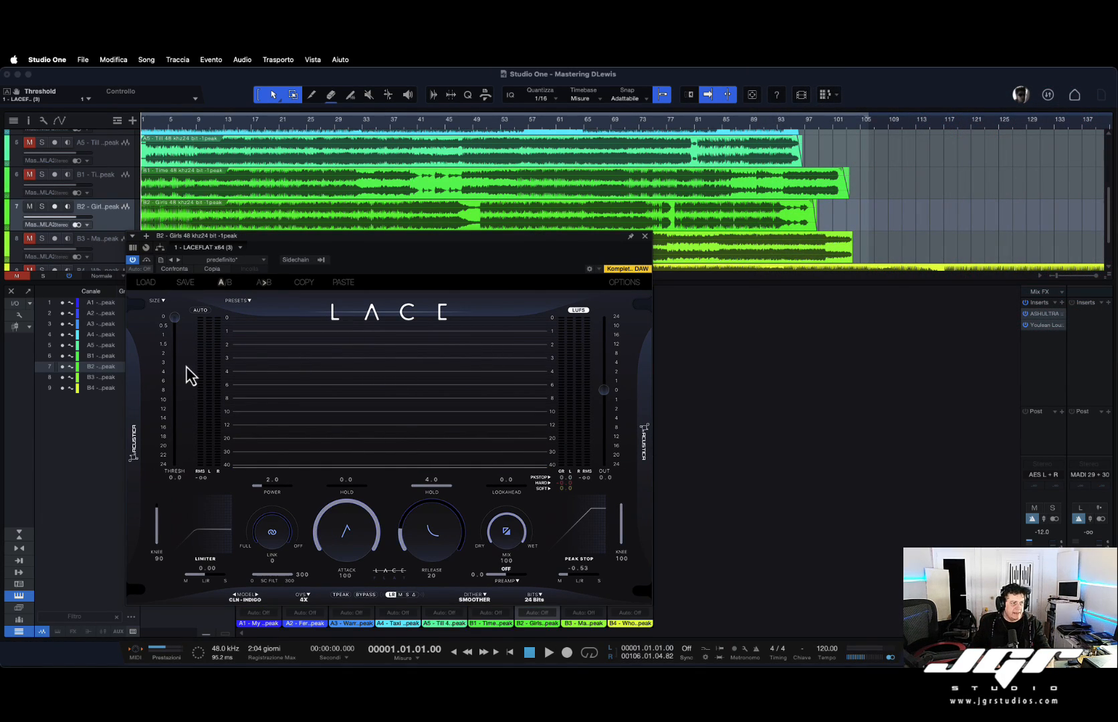
key("space")
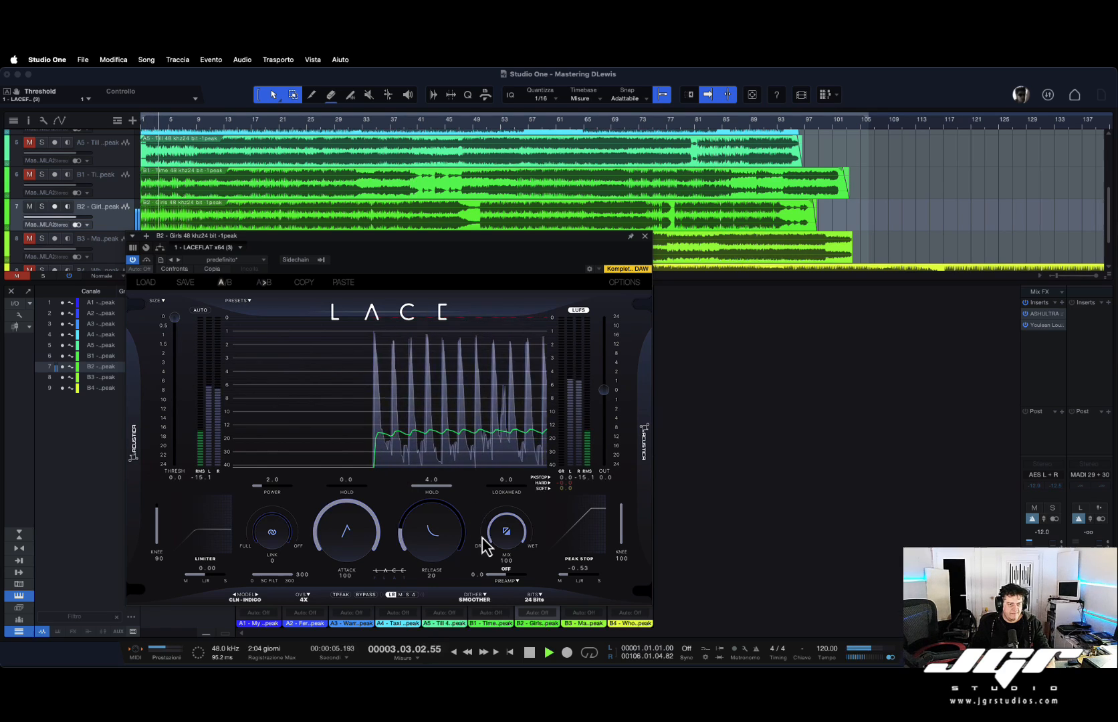
Set the first limiter's peak stop to -1.00 dB and its threshold to about -6.0 dB.
left_click_drag(569, 575, 523, 577)
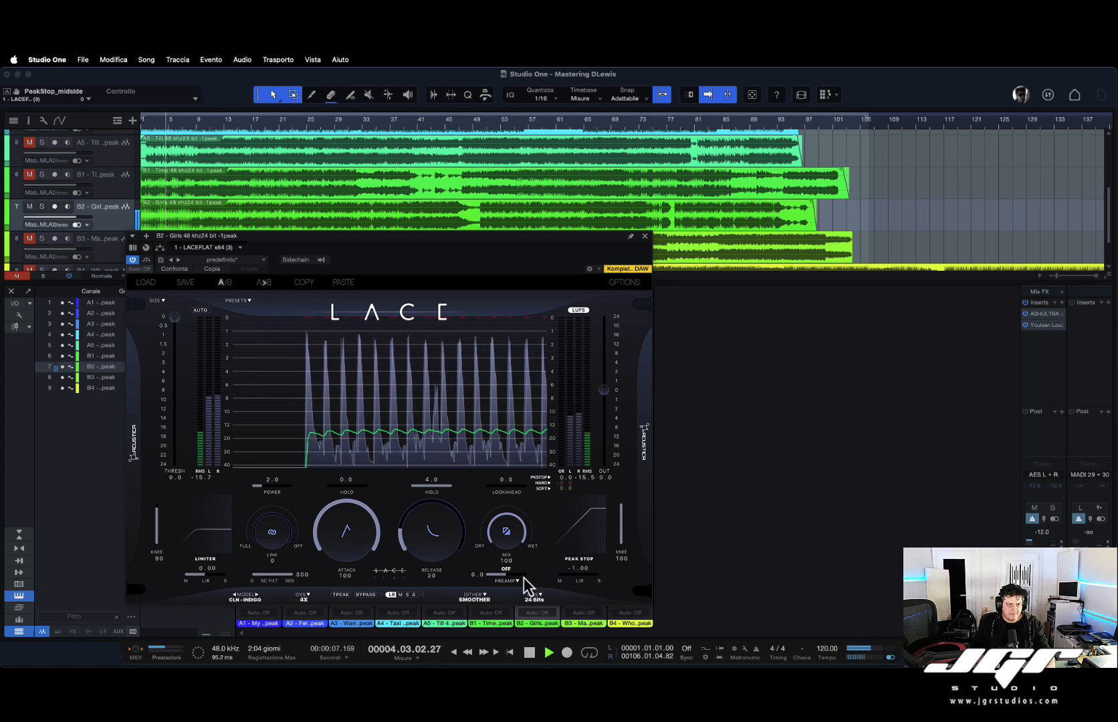
left_click_drag(175, 318, 176, 343)
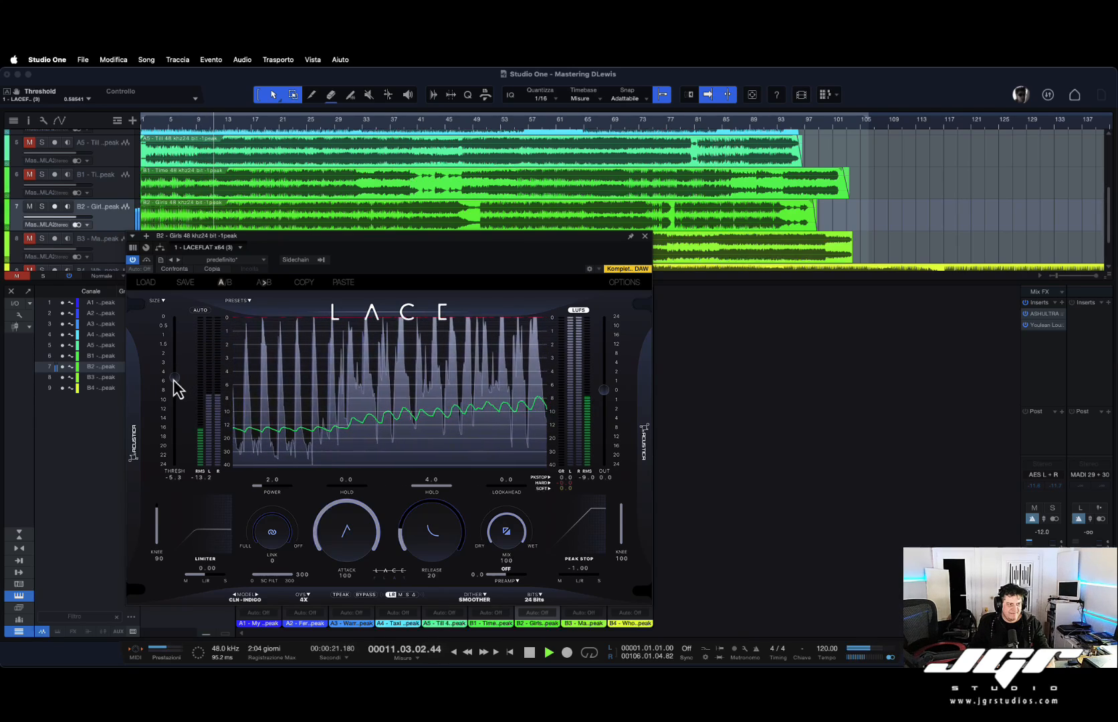
left_click_drag(173, 380, 173, 386)
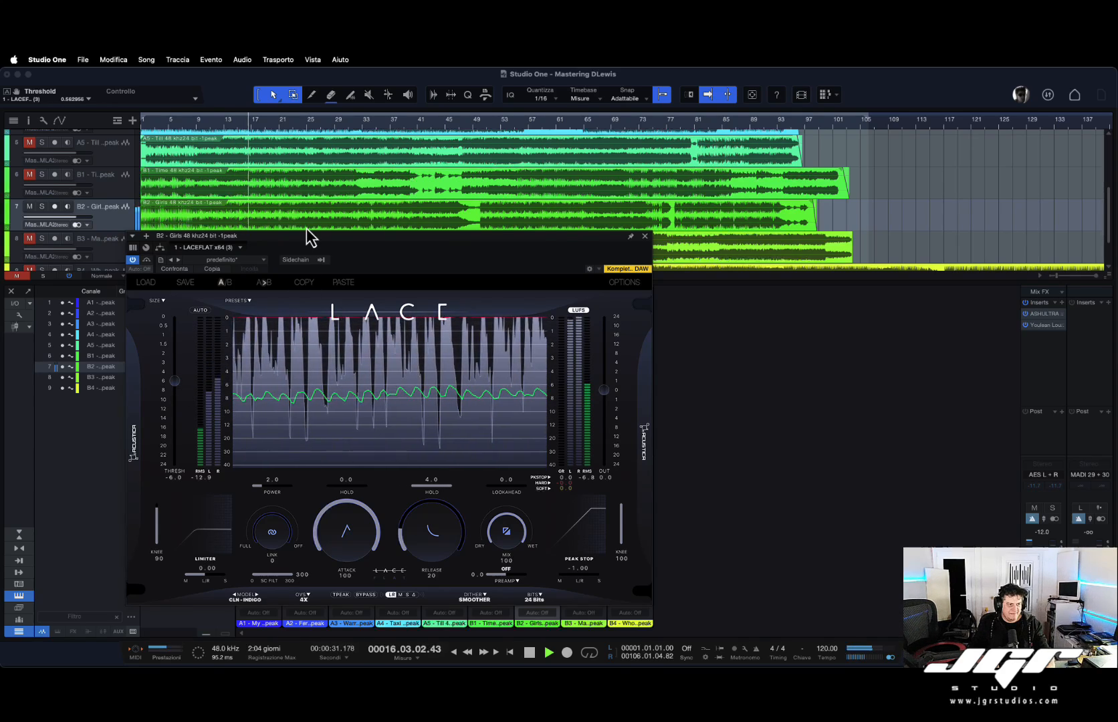
Open the Youlean Loudness Meter on the main output and move its window to the far left.
left_click_drag(304, 238, 370, 238)
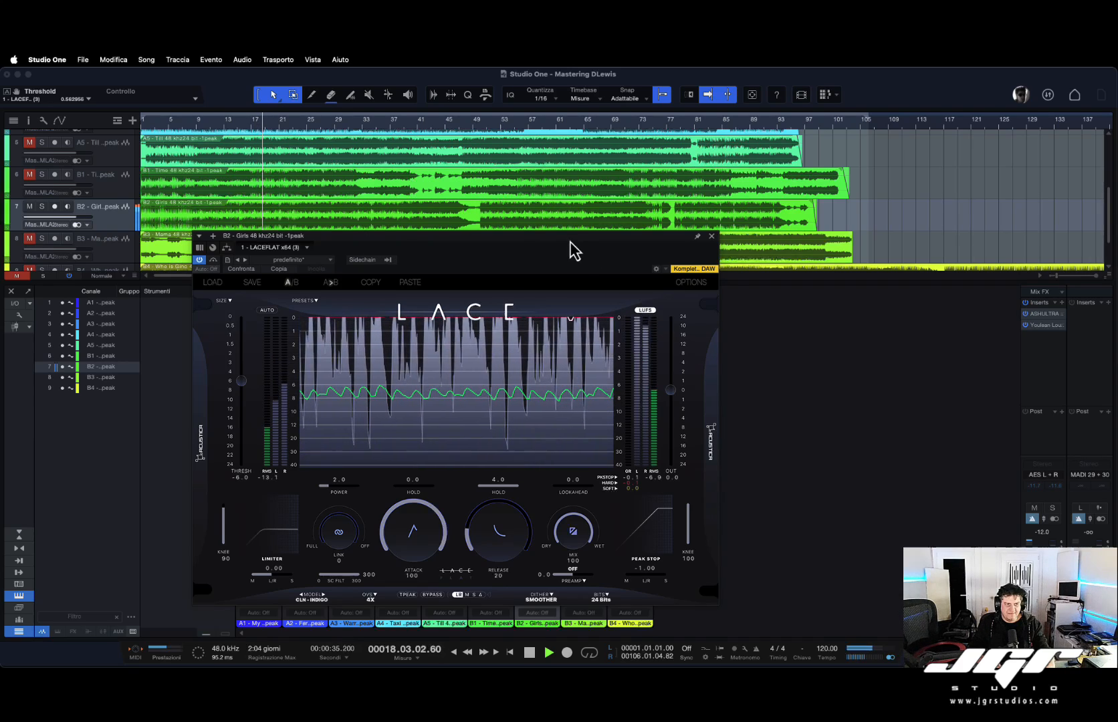
left_click(1044, 325)
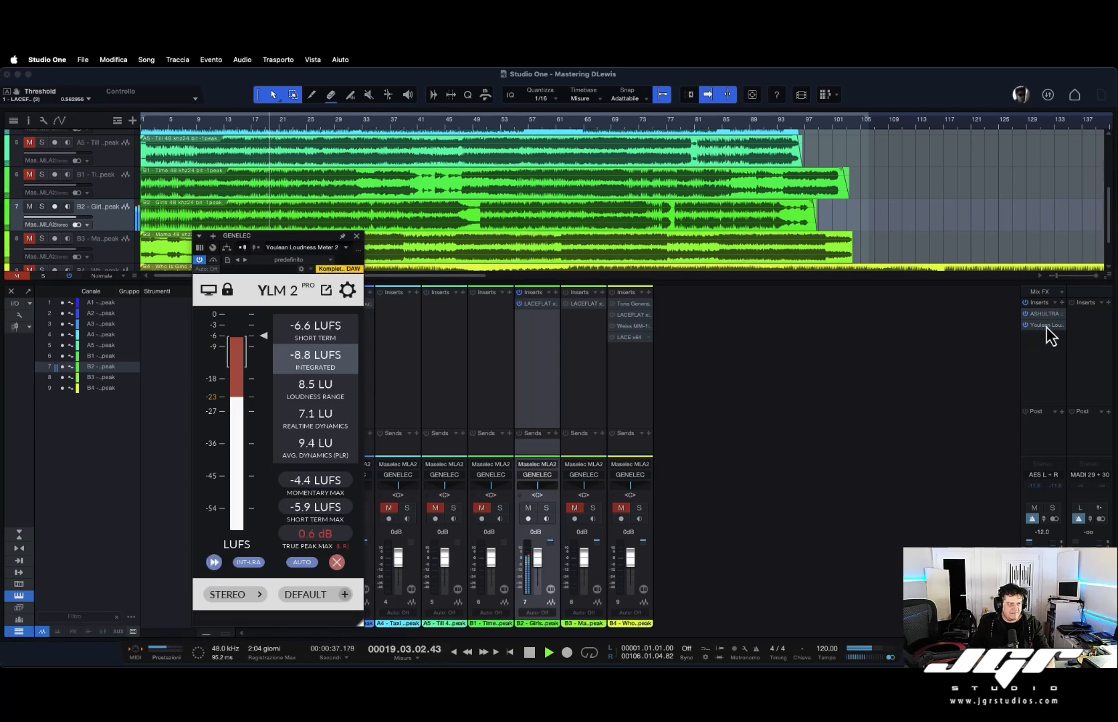
left_click_drag(313, 237, 151, 252)
left_click(169, 253)
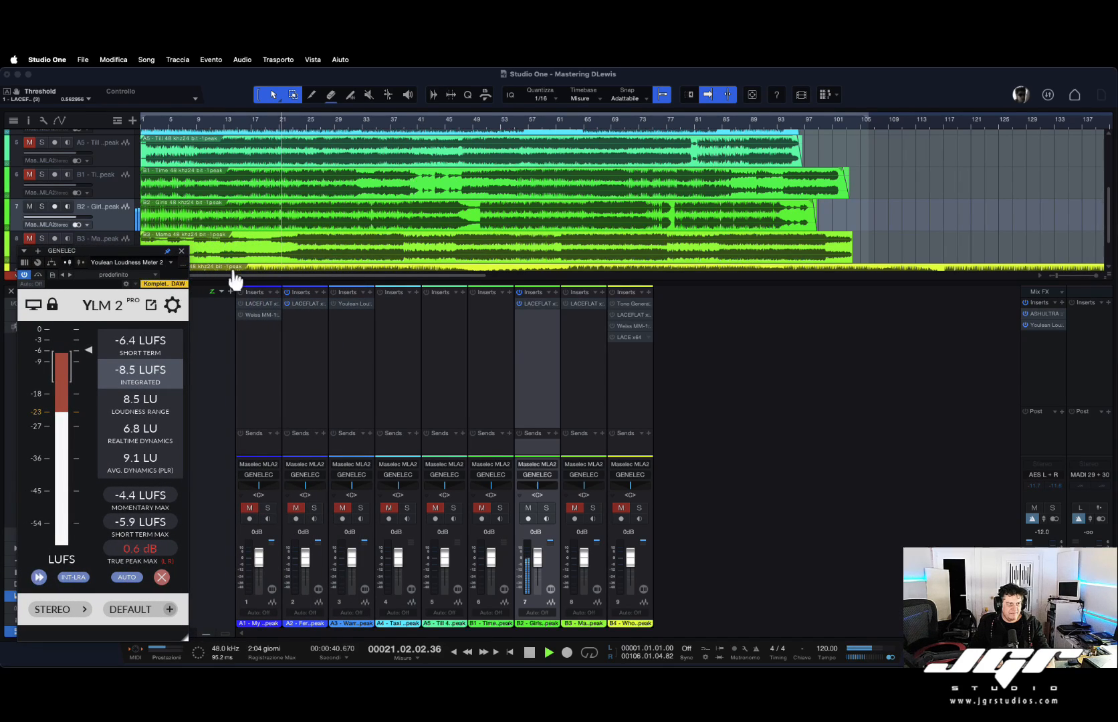
left_click(757, 378)
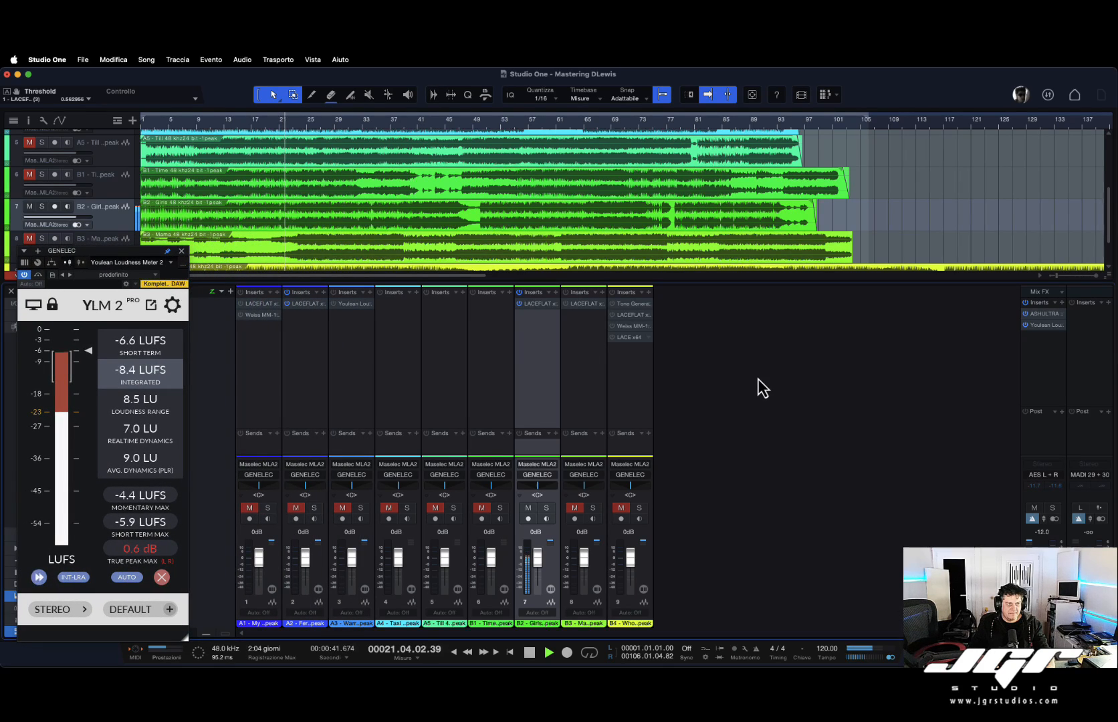
Reopen the LACEFLAT plugin on the B2 track and position its window beside the meter.
left_click(538, 302)
left_click(697, 236)
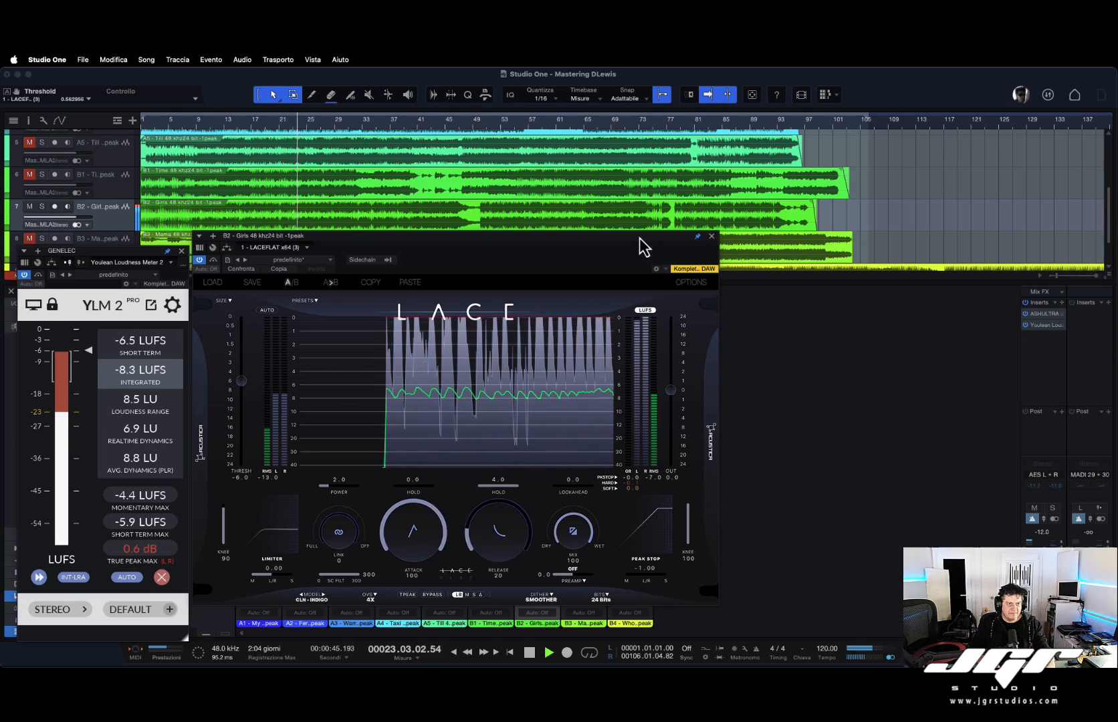
mouse_move(640, 238)
left_mouse_down()
mouse_move(688, 247)
mouse_move(652, 220)
left_mouse_up()
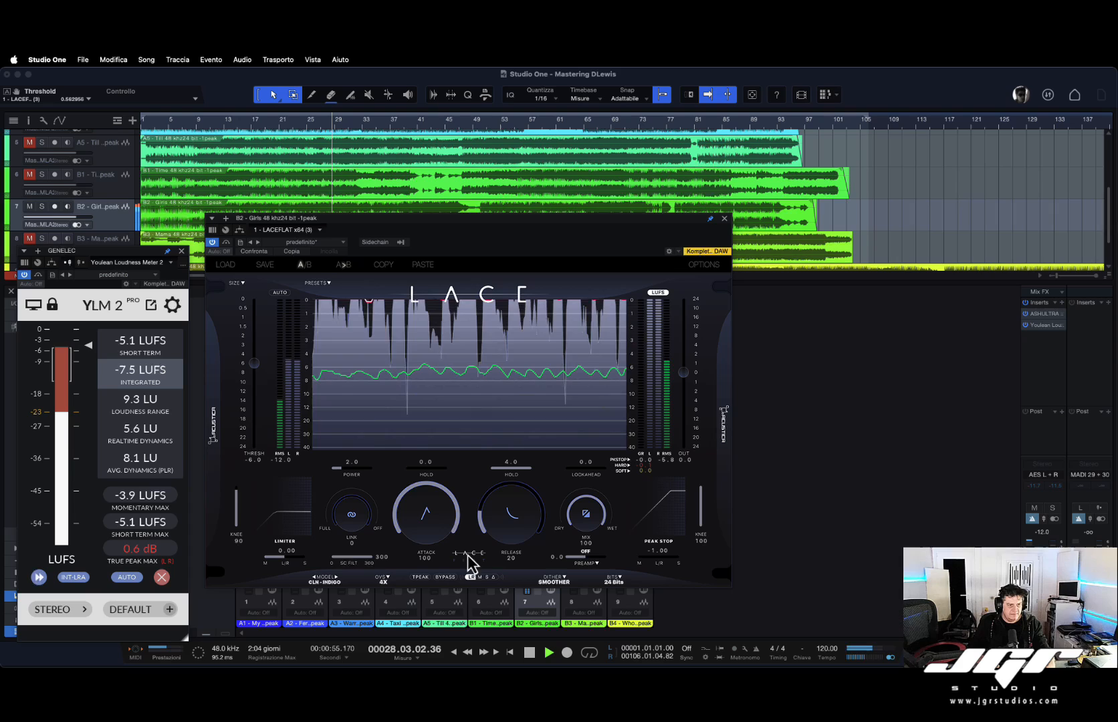
Toggle the limiter's bypass to compare, and browse the model list without changing the model.
left_click(444, 576)
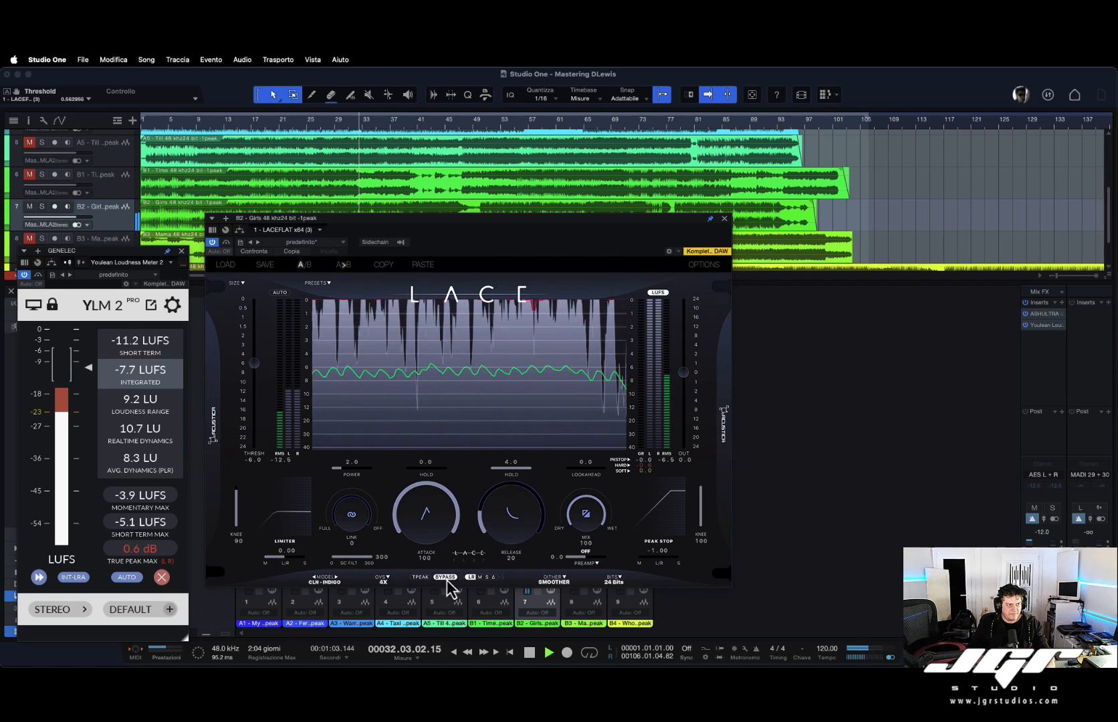
left_click(445, 578)
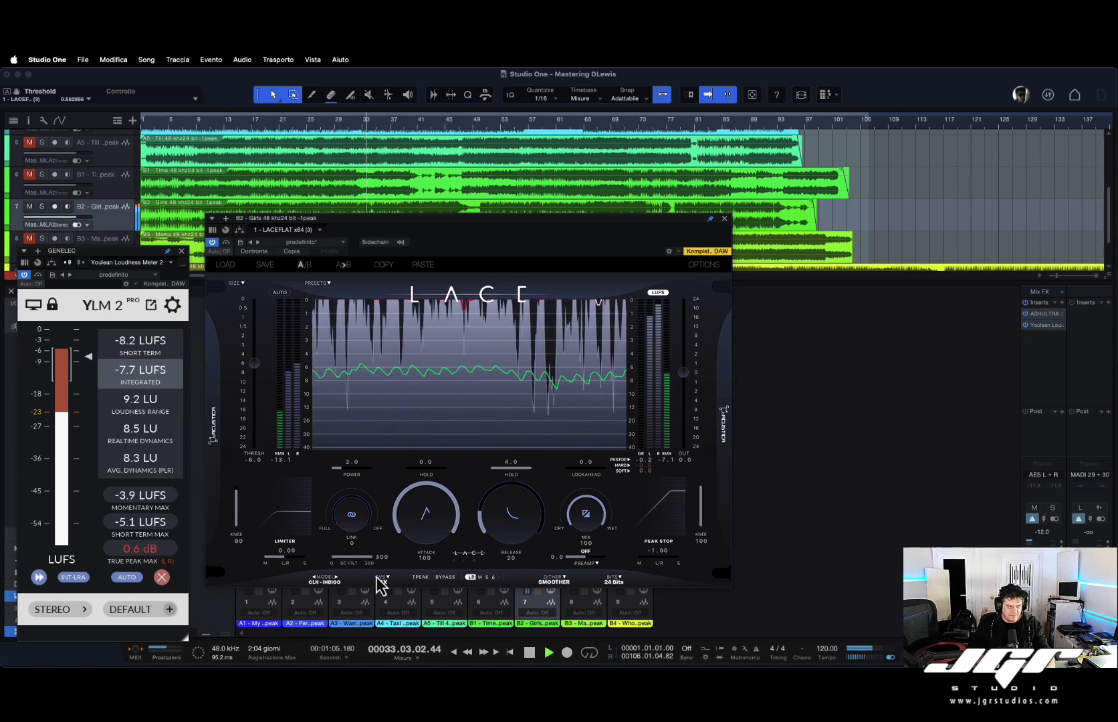
left_click(336, 583)
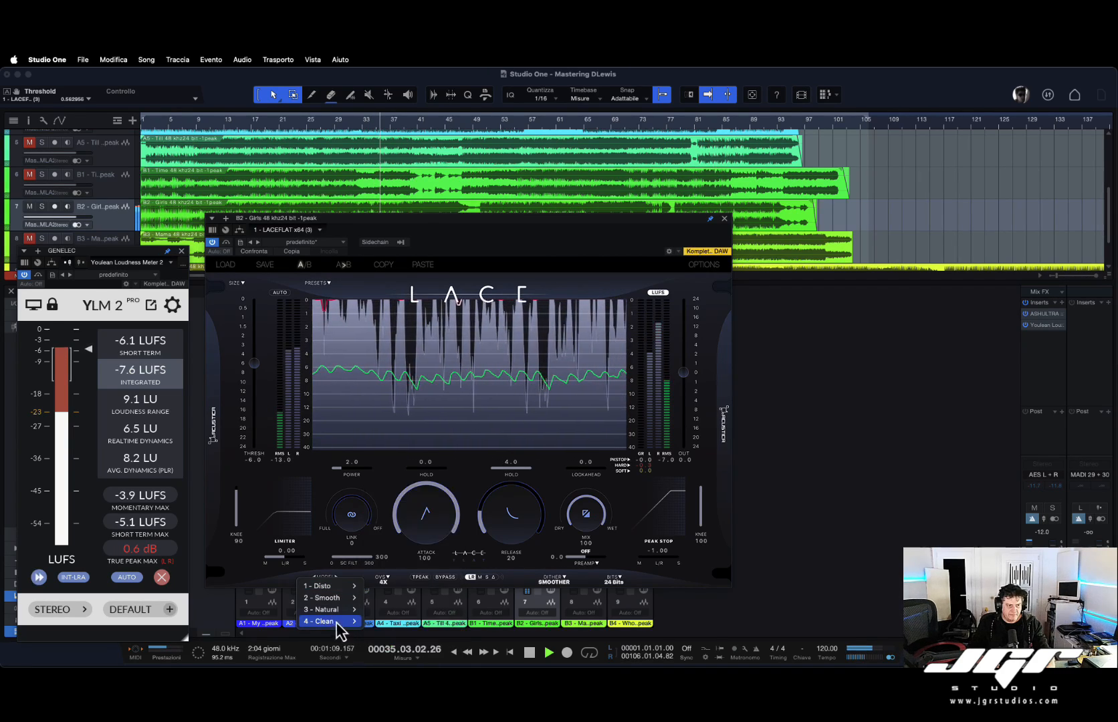
mouse_move(355, 623)
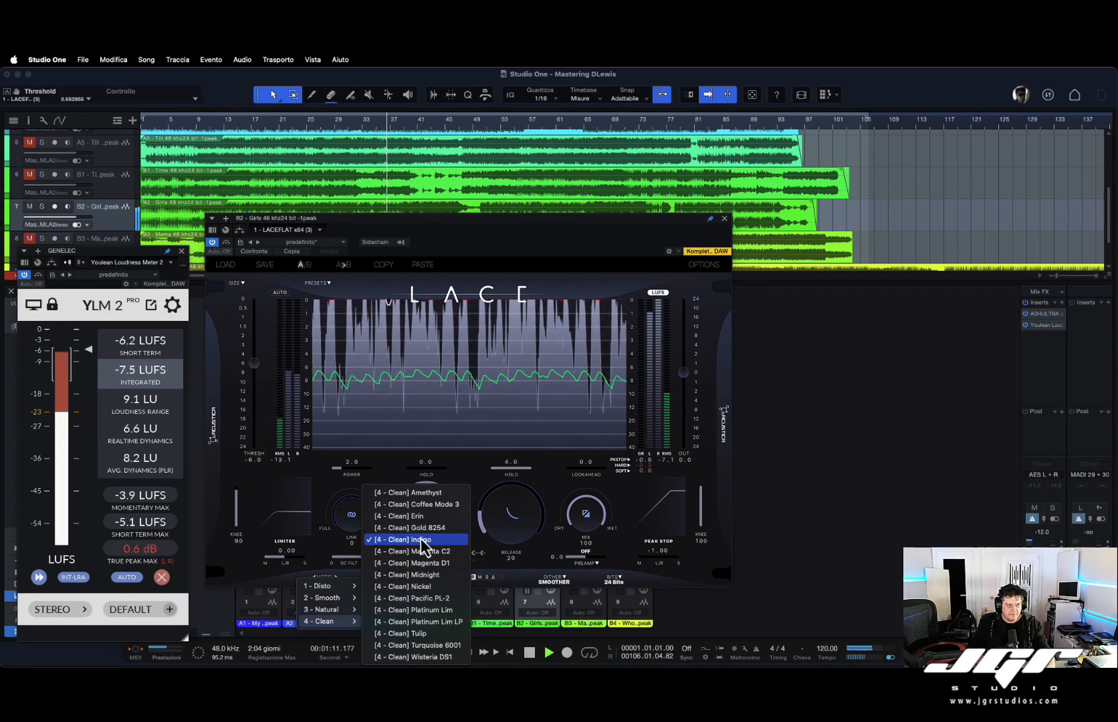
left_click(320, 517)
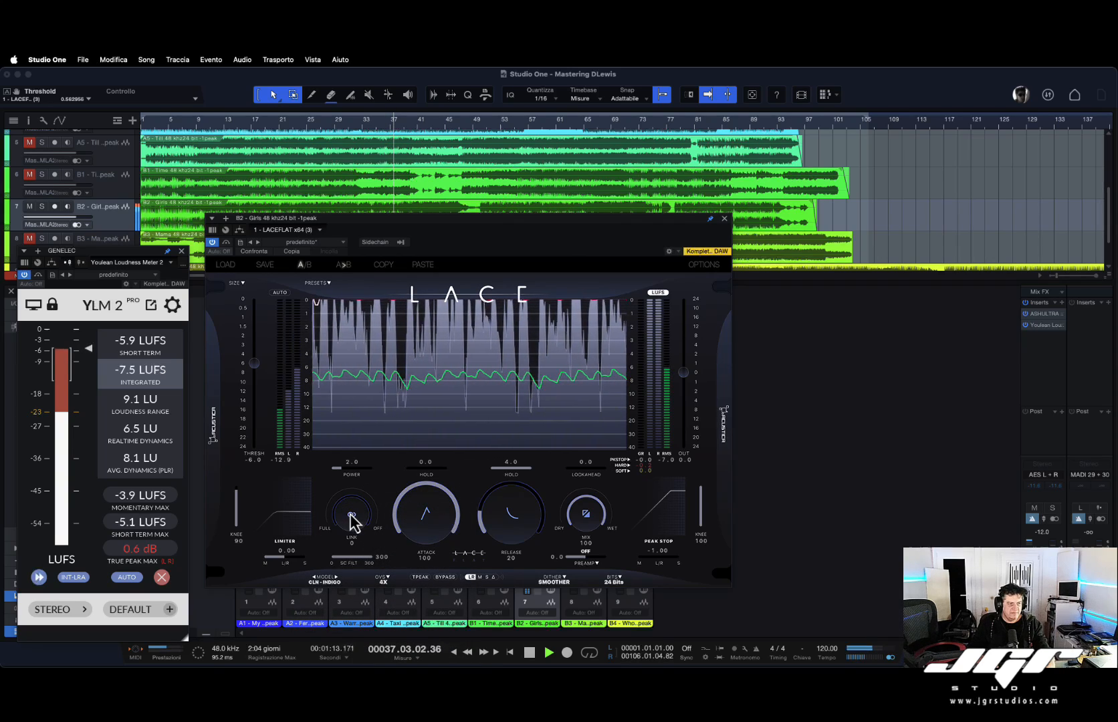
Set the stereo link to 100 and adjust the limiter's sidechain high-pass filter.
left_click_drag(352, 521, 360, 395)
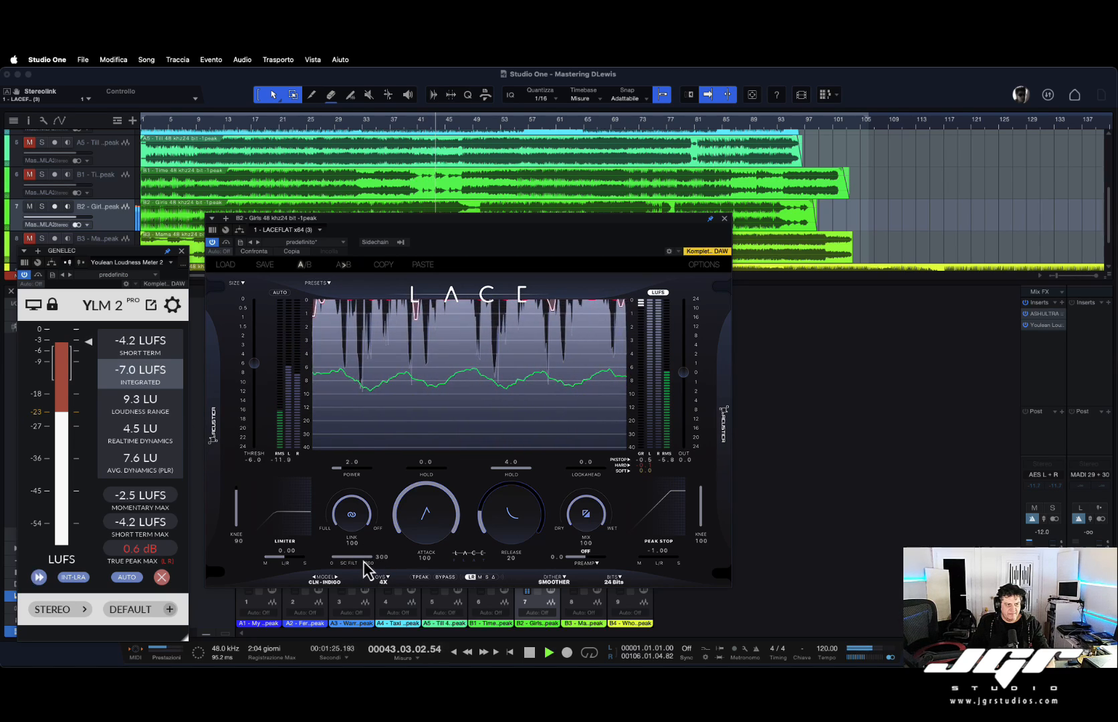
left_click_drag(364, 561, 218, 549)
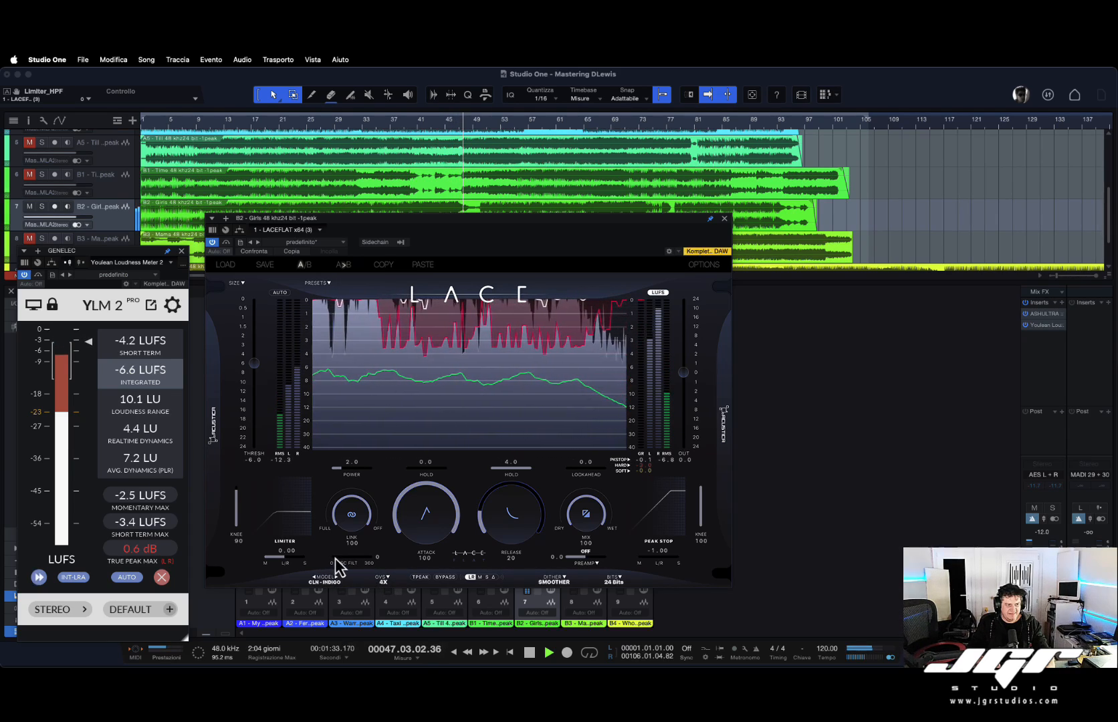
left_click_drag(336, 562, 379, 568)
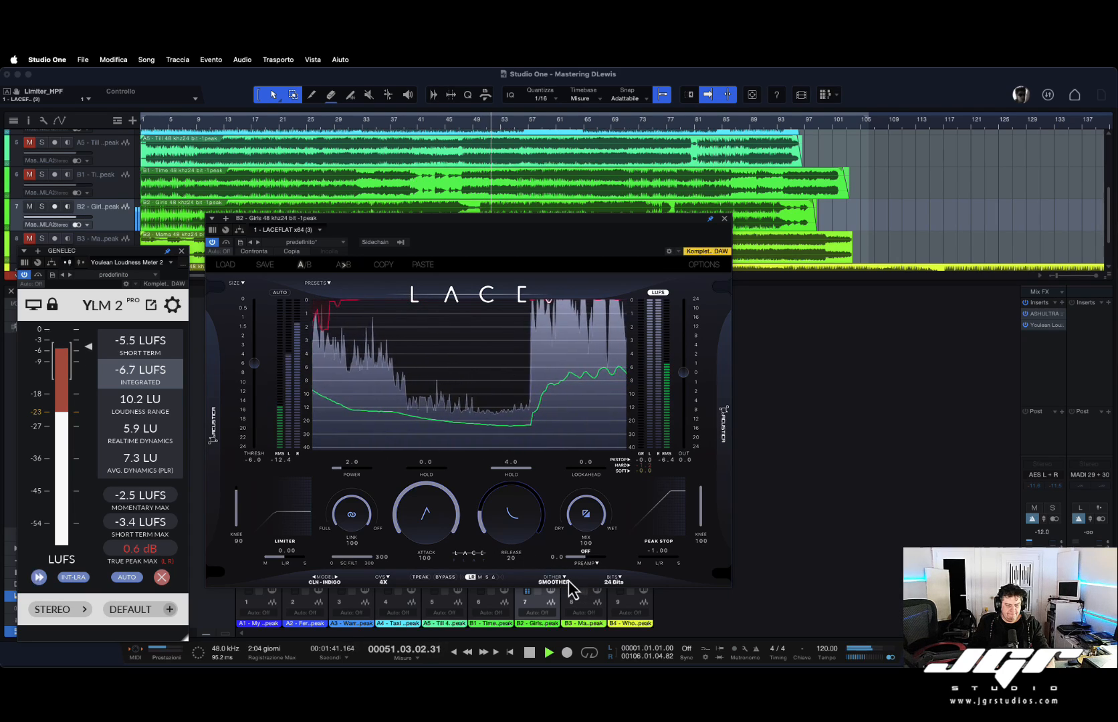
Toggle true-peak limiting on and off while resetting the meter's true peak maximum.
left_click(420, 577)
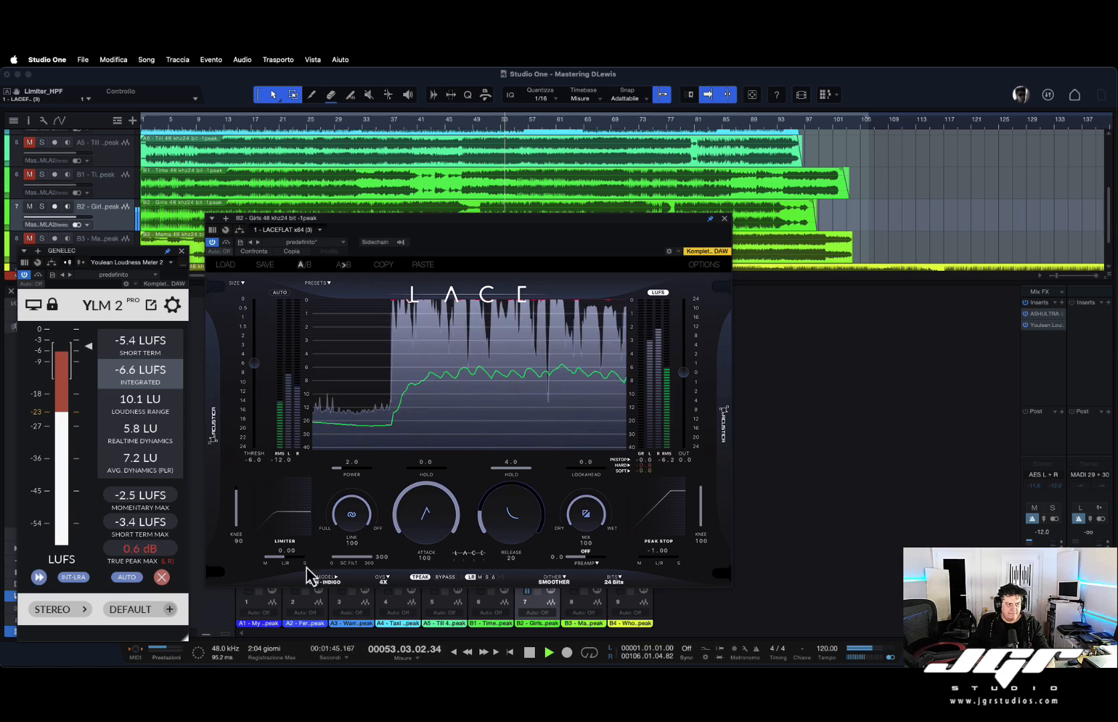
left_click(141, 552)
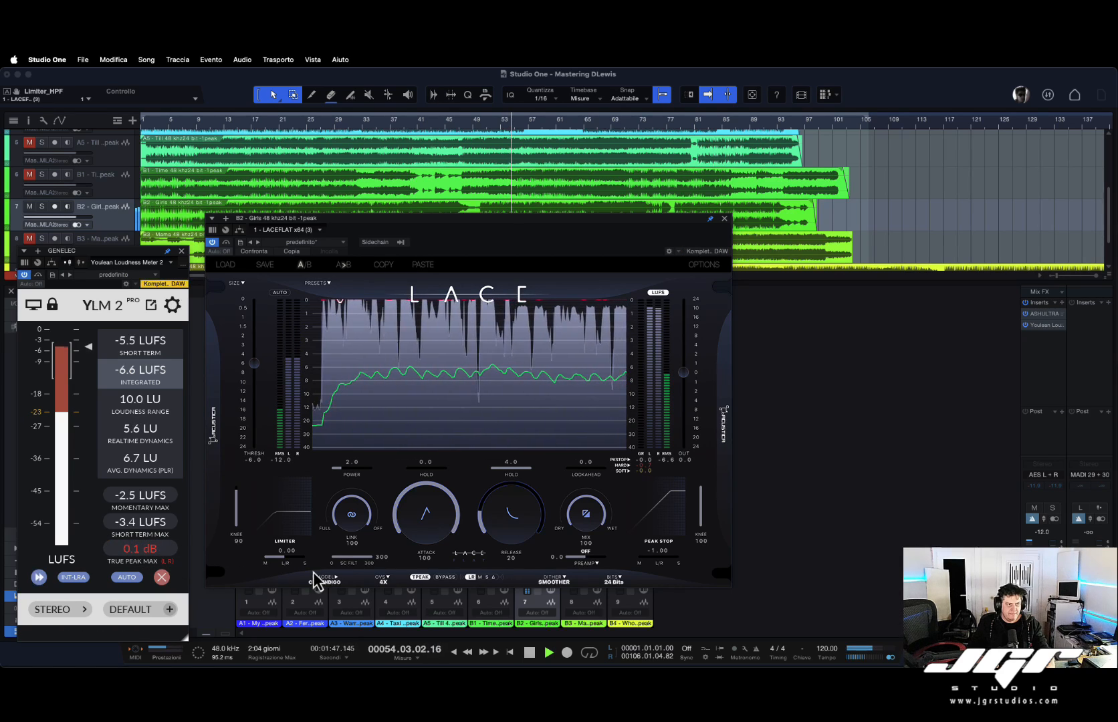
left_click(420, 579)
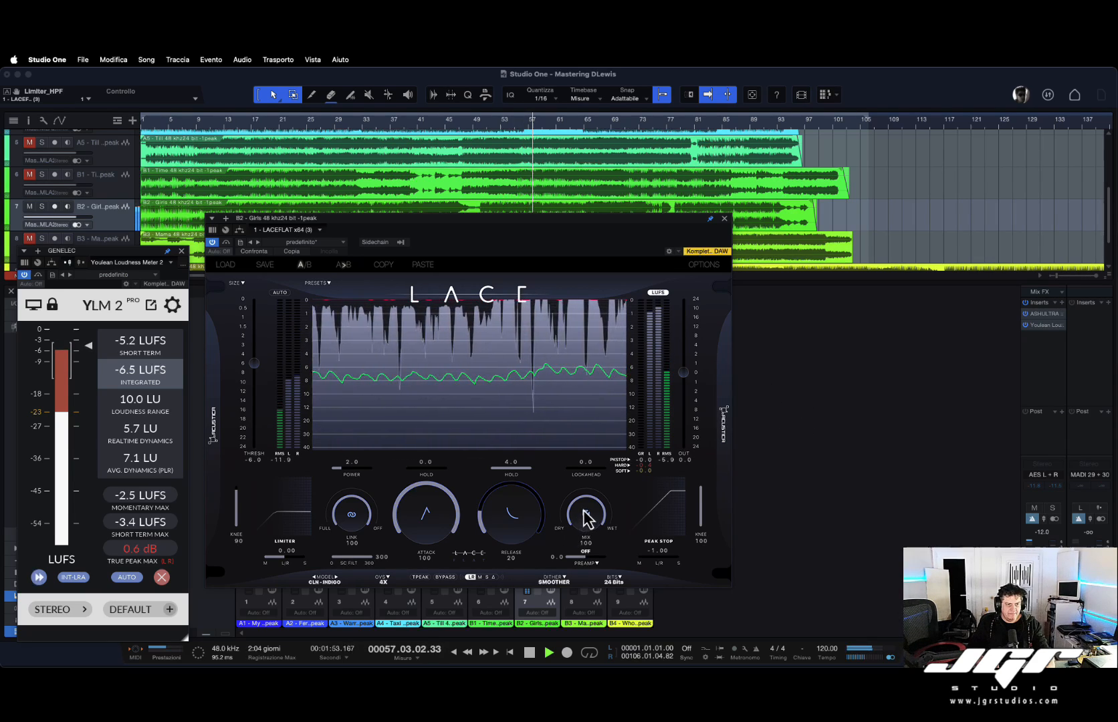
Lower the limiter's mix to 50 and return it to 100.
left_click_drag(585, 518, 586, 572)
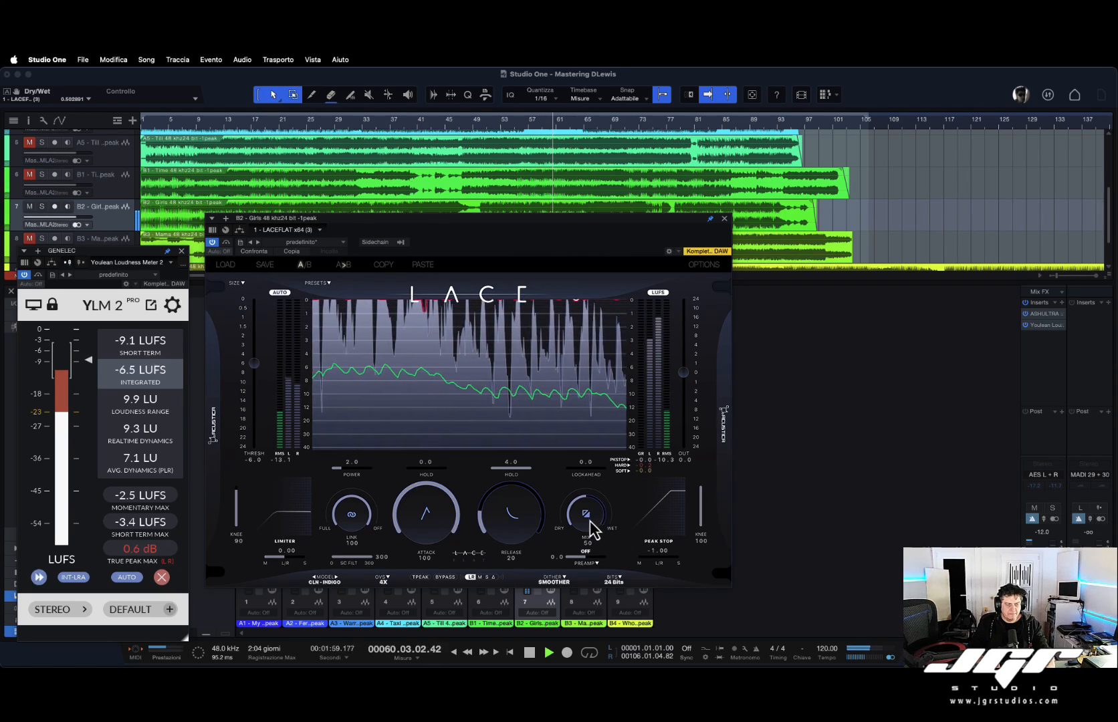
left_click_drag(592, 528, 600, 466)
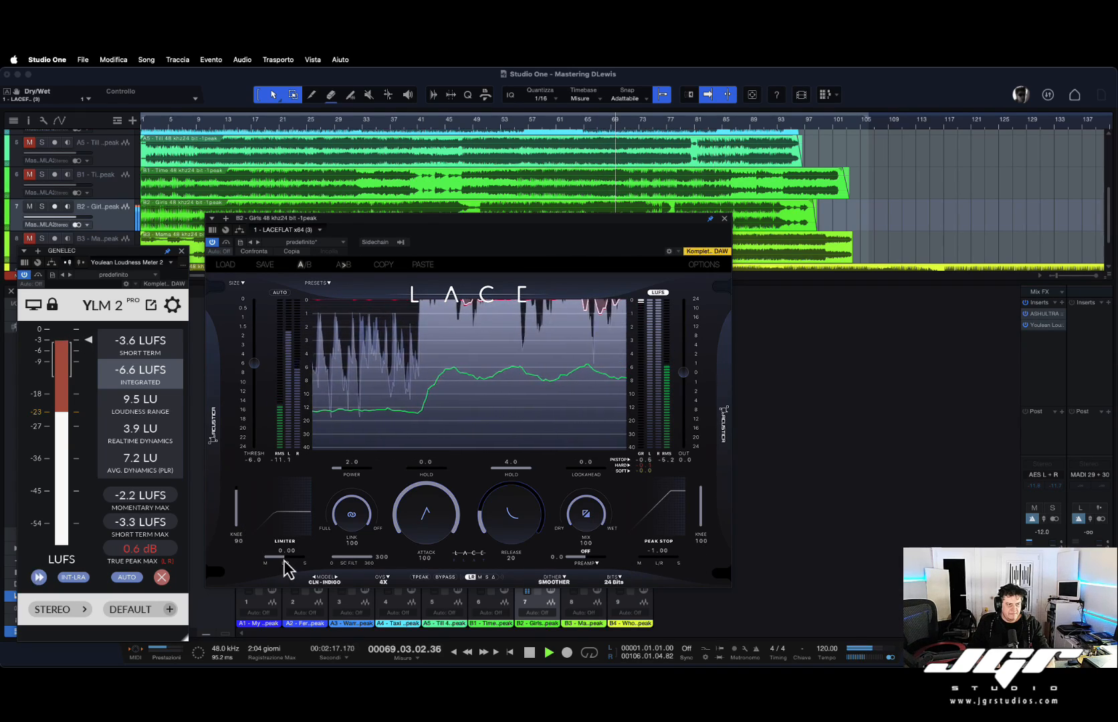
Set the limiter's mid/side balance to 1.00.
left_click_drag(284, 558, 151, 556)
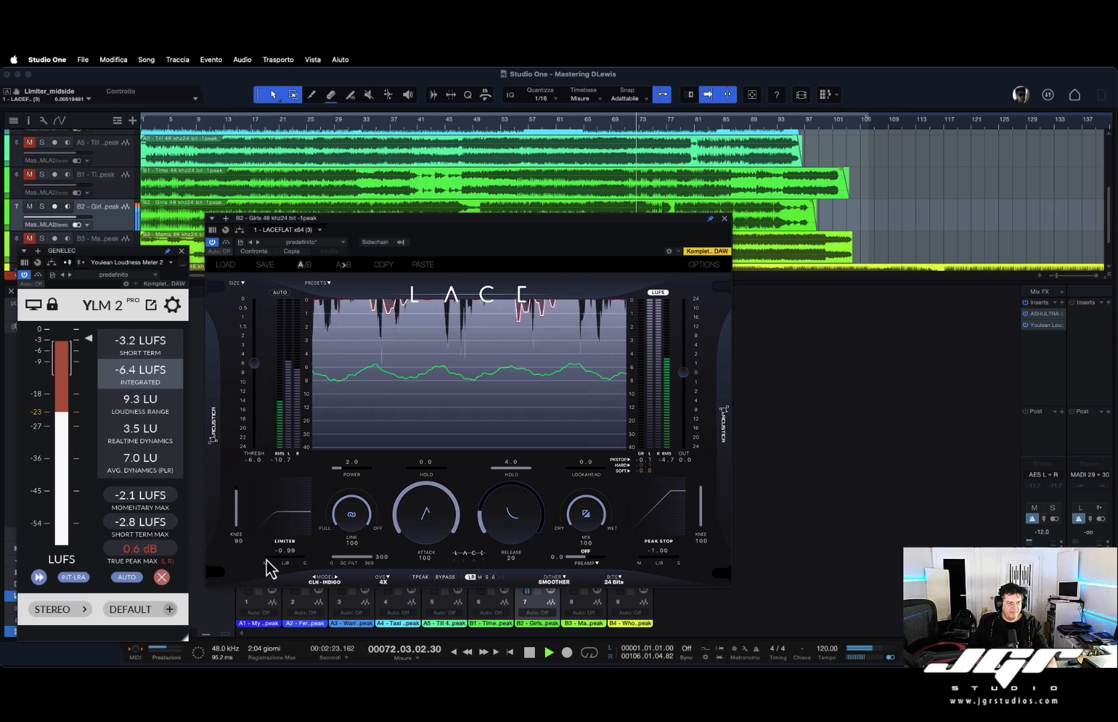
left_click_drag(271, 562, 453, 557)
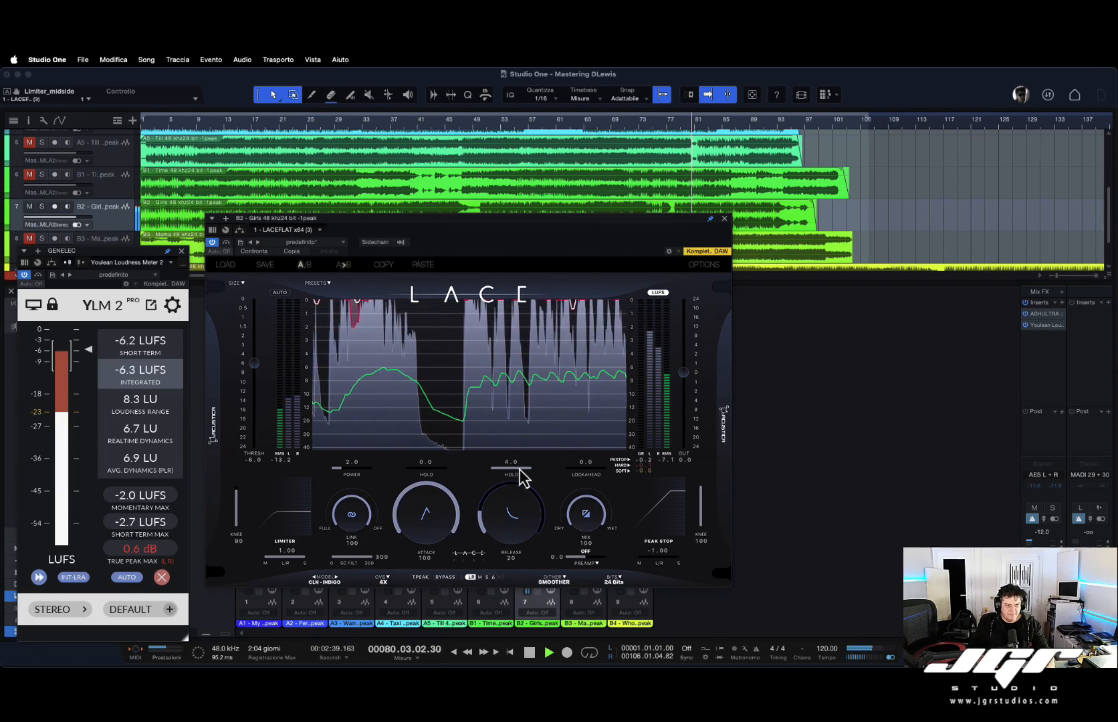
Drop the release hold to 0.0 and restore it to 4.0.
left_click_drag(530, 468, 293, 472)
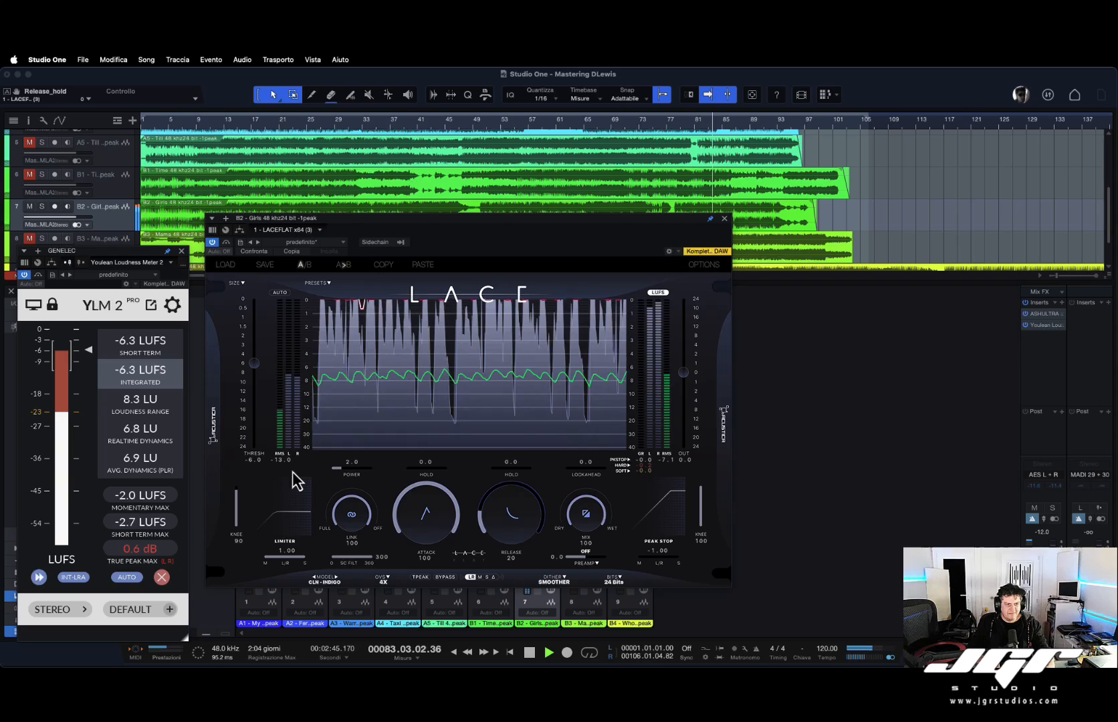
left_click_drag(292, 471, 682, 475)
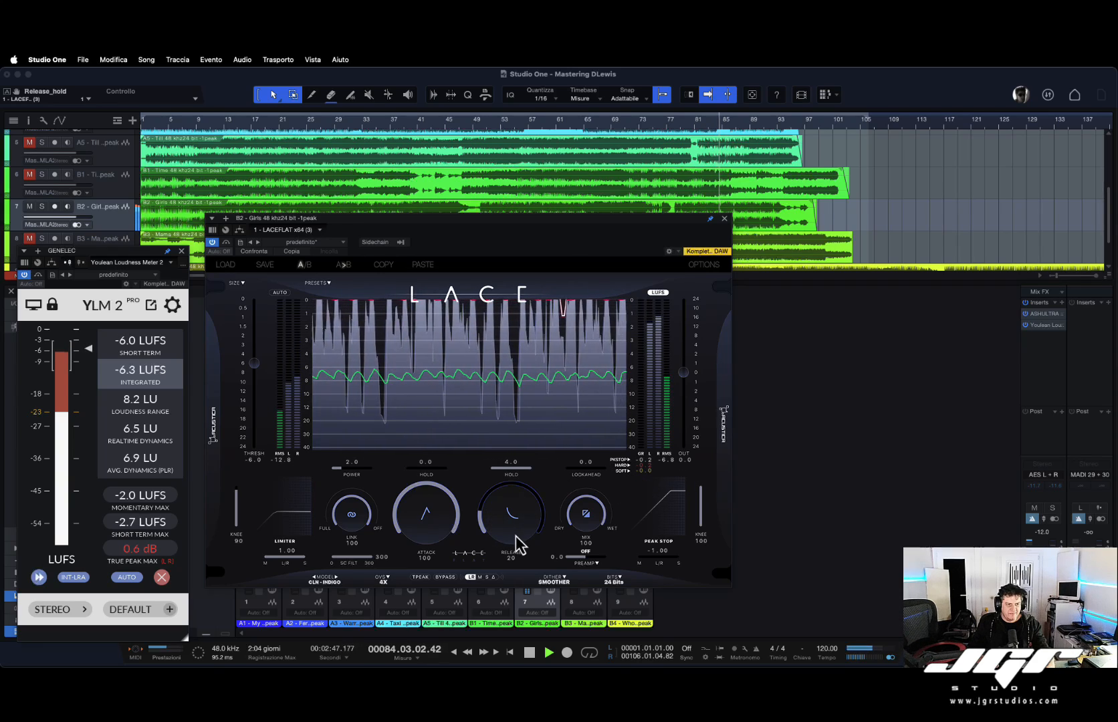
Set the release to 100 and the attack to 0.
left_click_drag(513, 533, 513, 389)
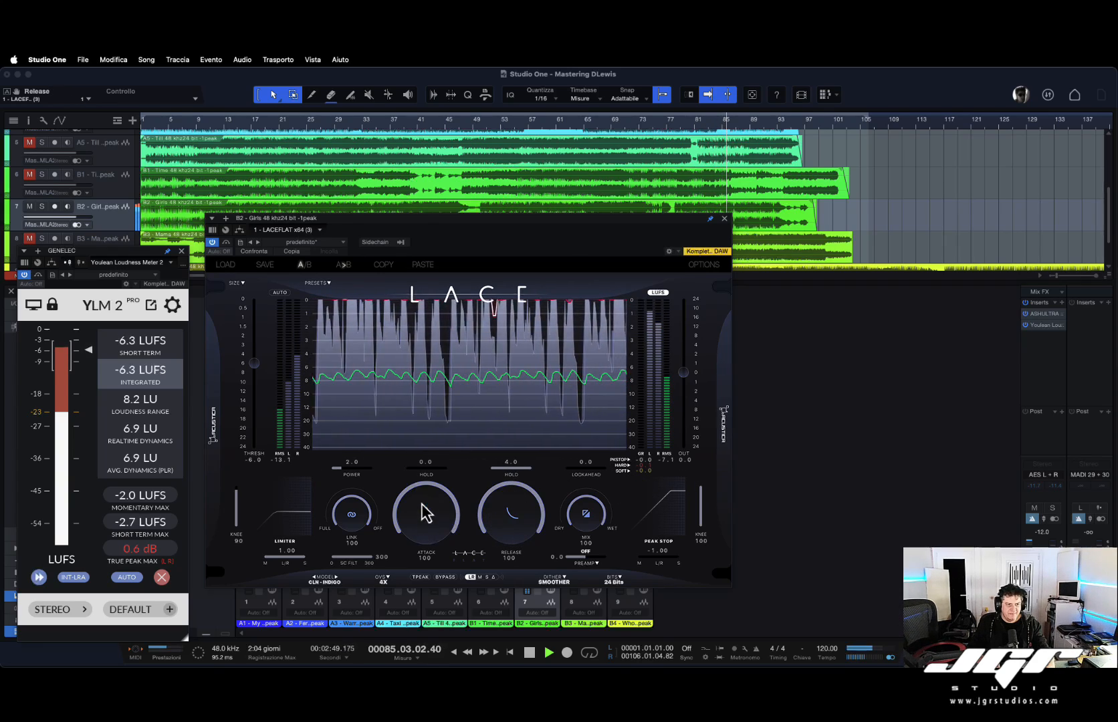
left_click_drag(425, 512, 474, 624)
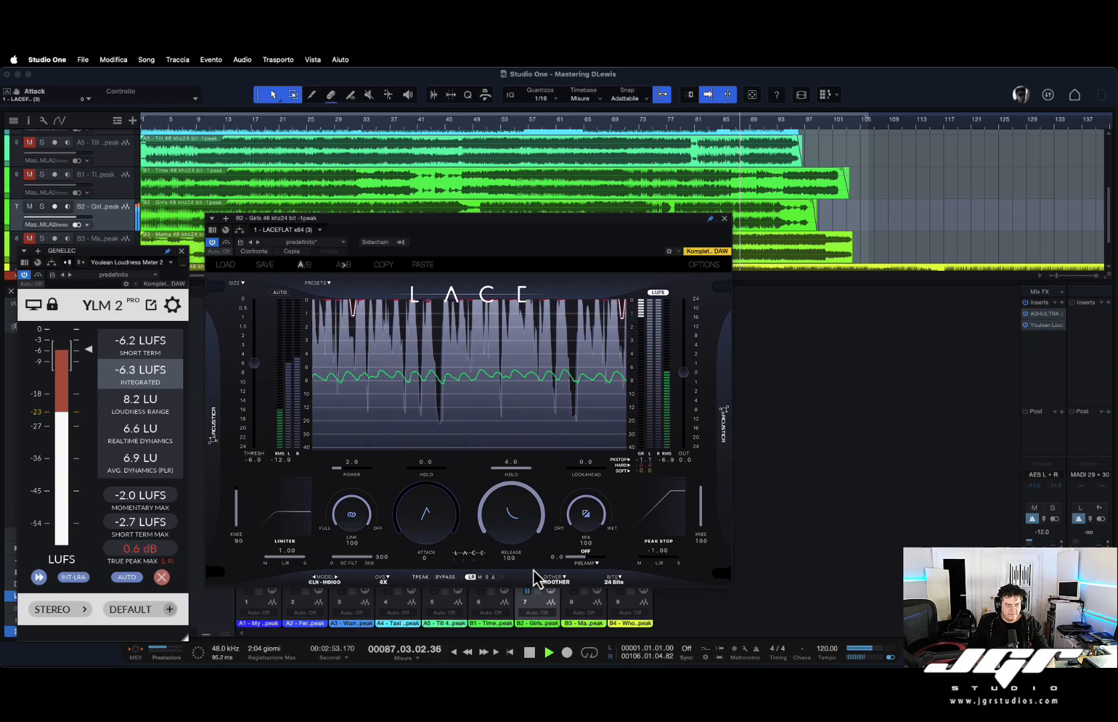
Audition the side channel alone, return to stereo, and set the dither to Truncate.
left_click(494, 577)
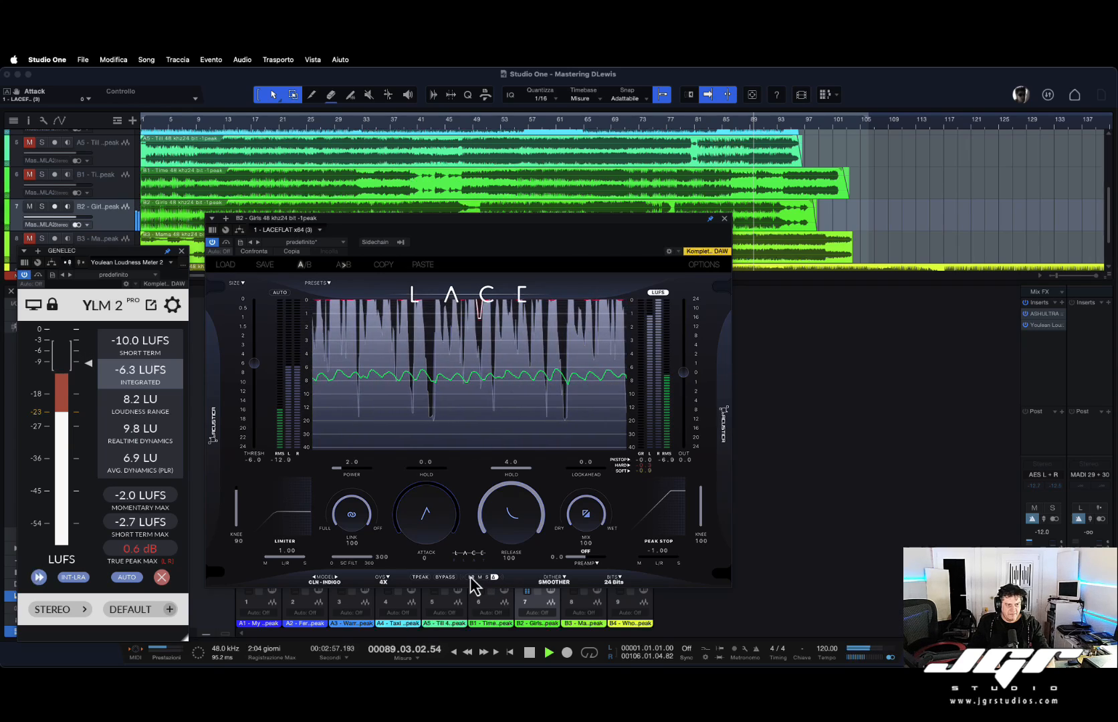
left_click(471, 577)
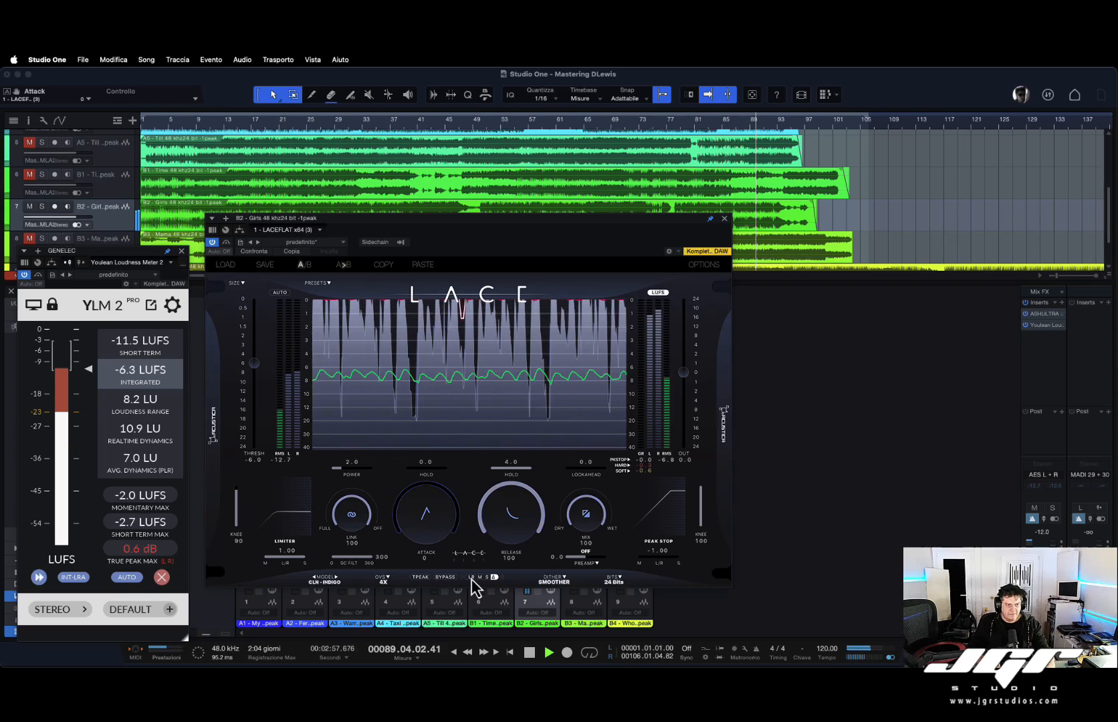
left_click(558, 580)
left_click(568, 595)
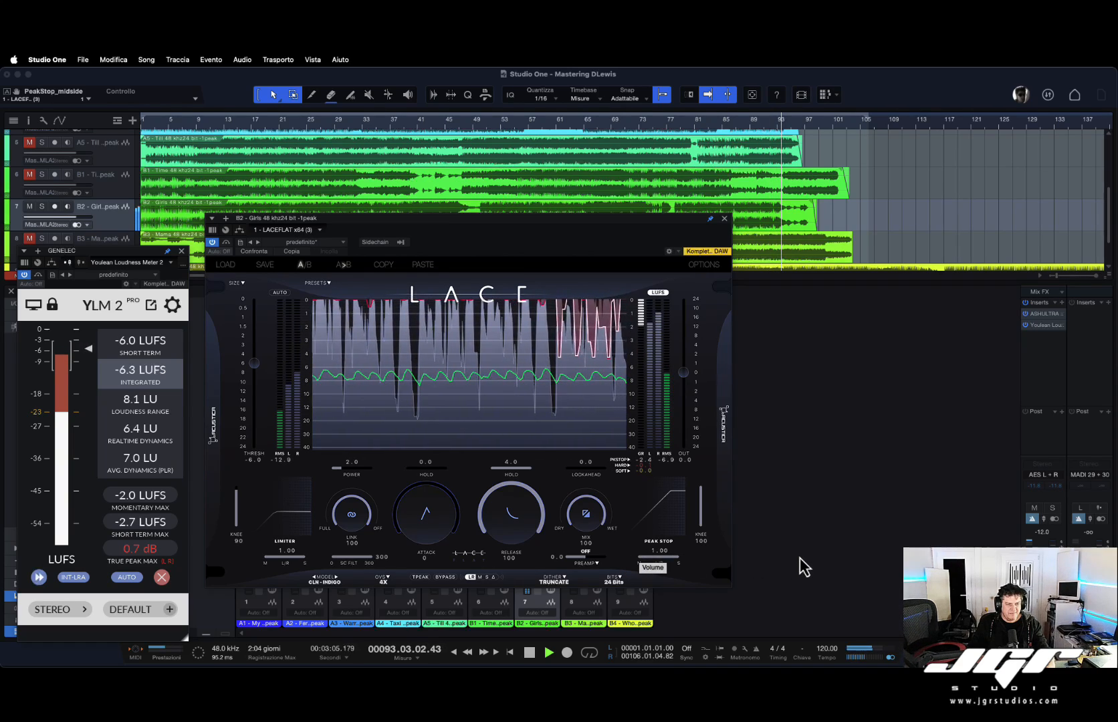
Stop playback and try the limiter's mid/side balance at -1.00, then return it to 1.00.
key("space")
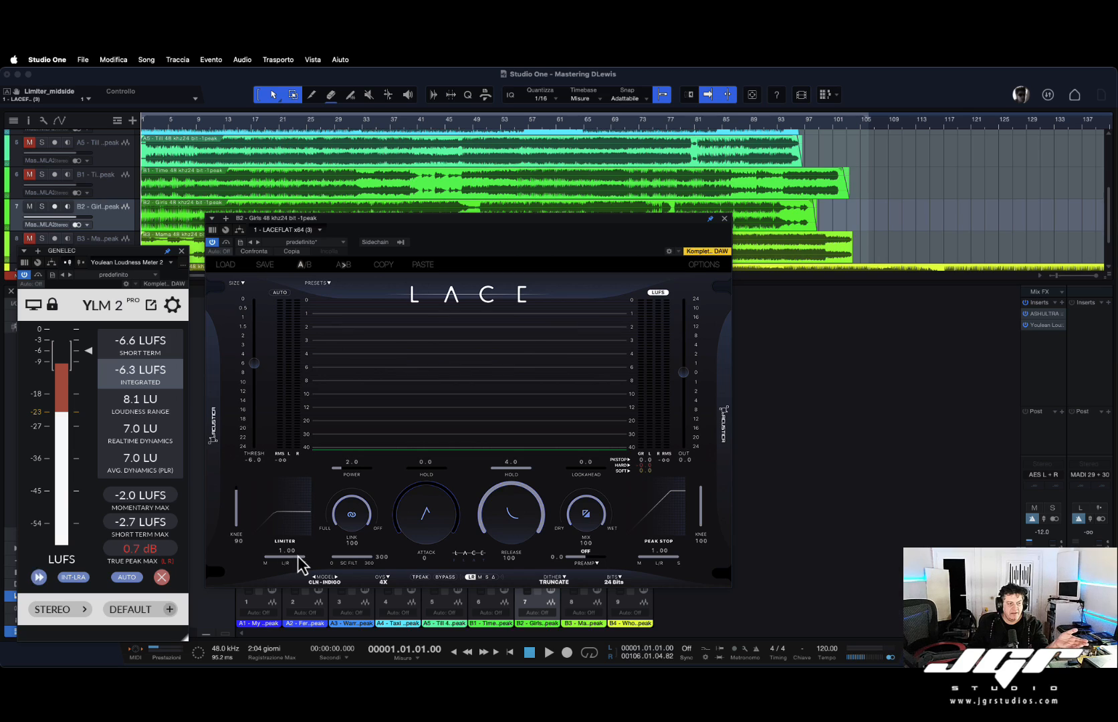
left_click_drag(376, 557, 122, 572)
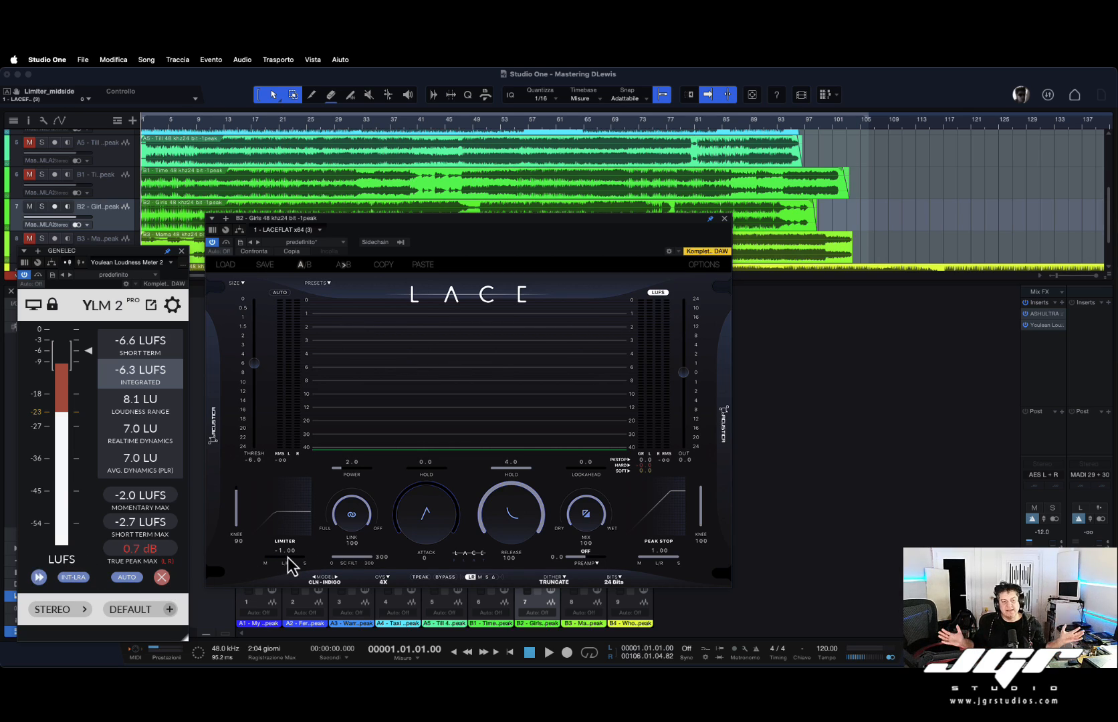
left_click_drag(275, 561, 438, 555)
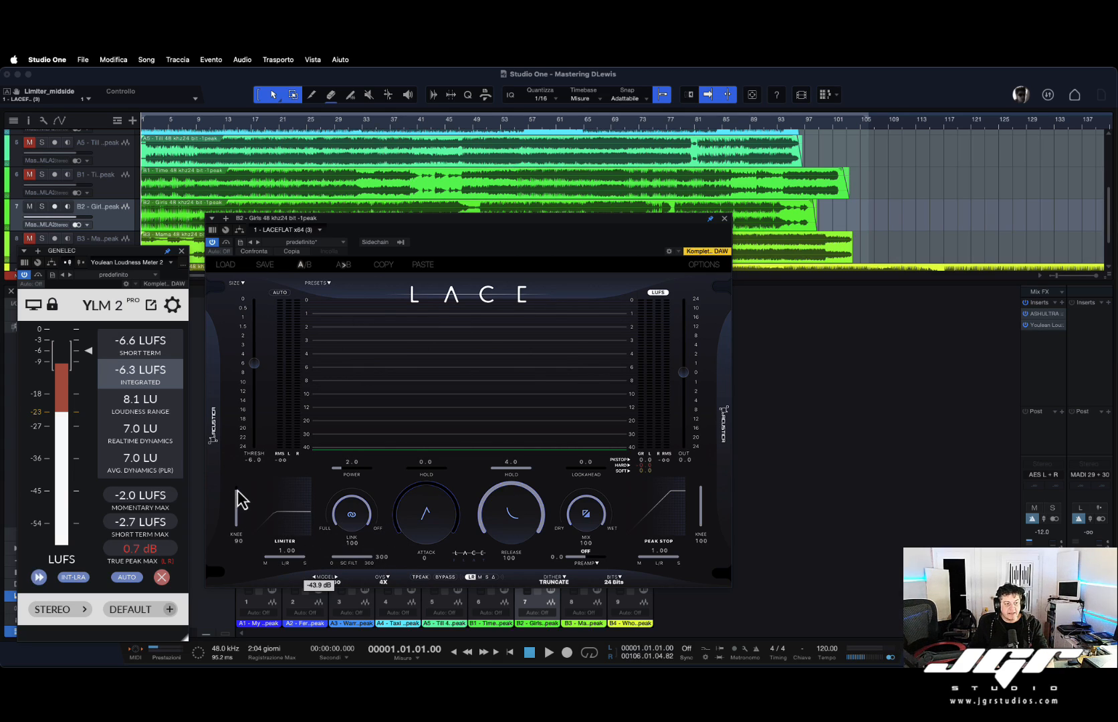
Adjust the limiter knee and lower the limiter threshold to -5.9.
left_click_drag(236, 500, 237, 476)
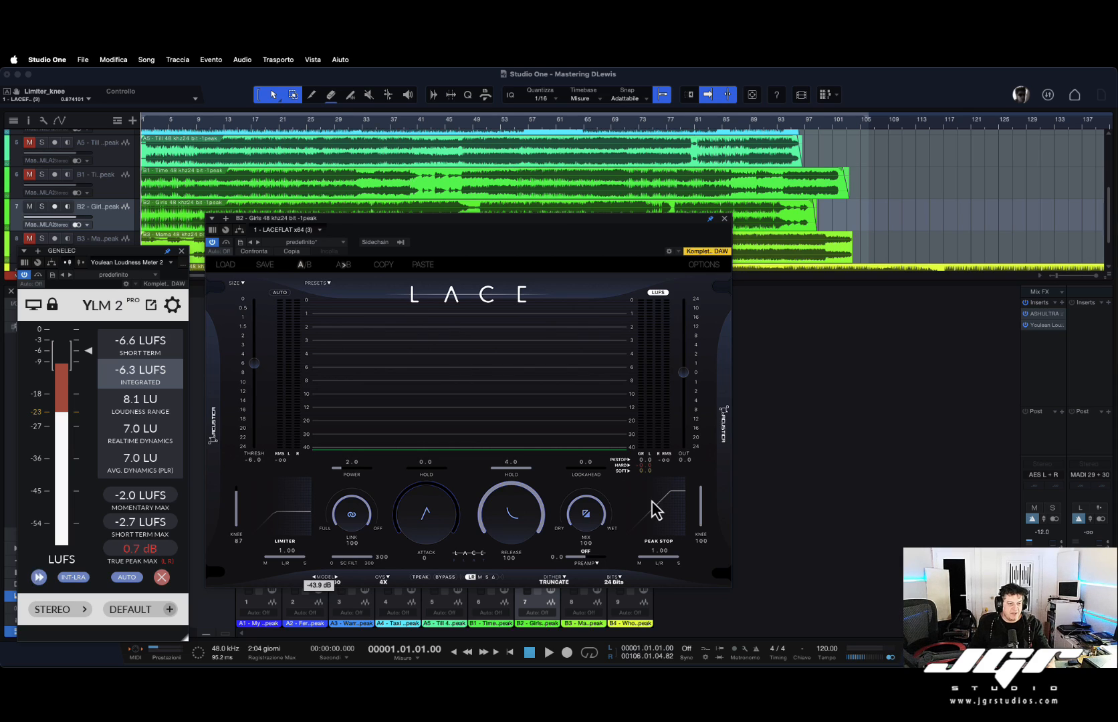
left_click(258, 363)
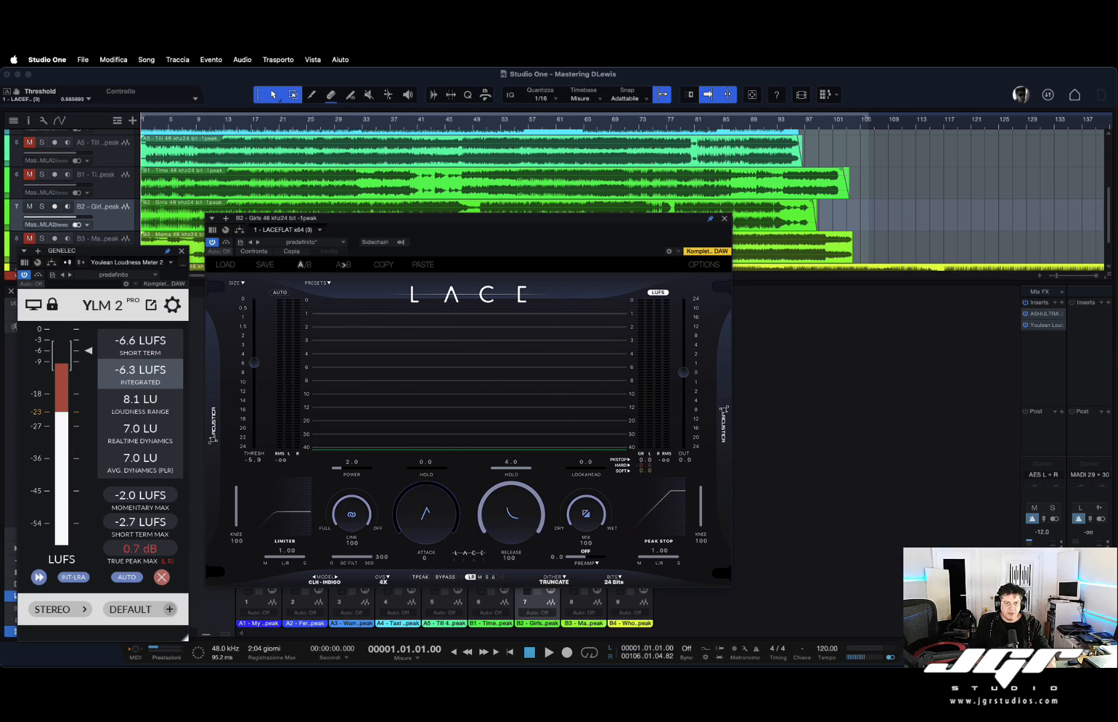
Open the ASH Ultra plugin from the master bus inserts and place it beside the LACE window.
left_click(1046, 314)
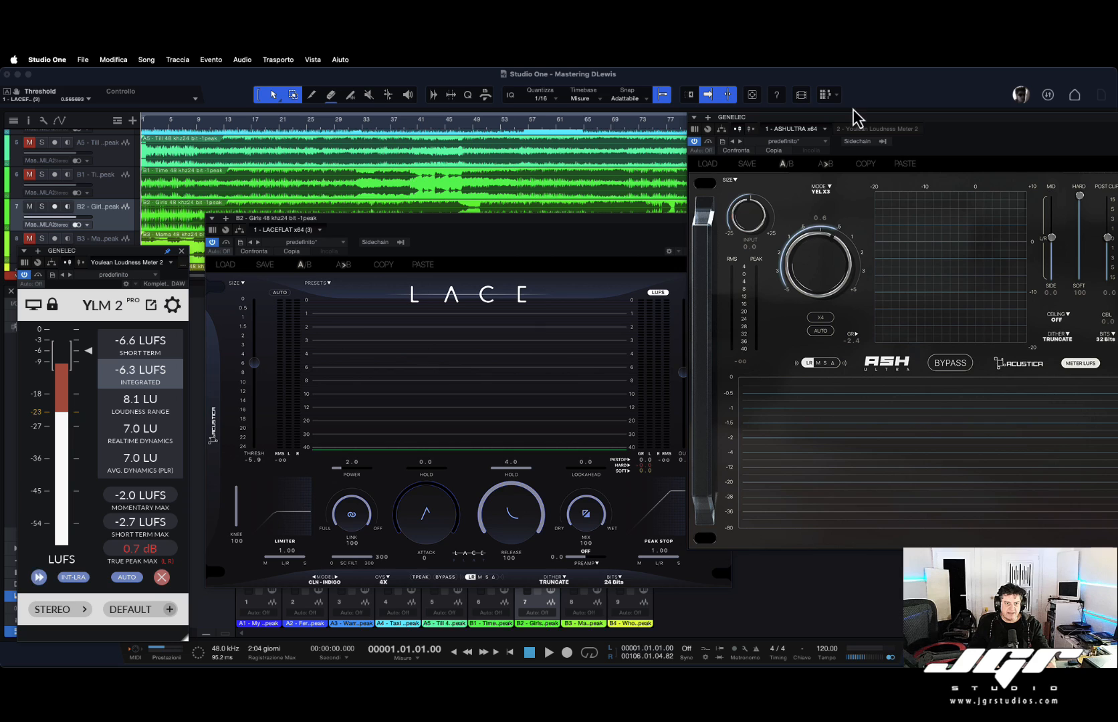
left_click_drag(871, 127, 699, 130)
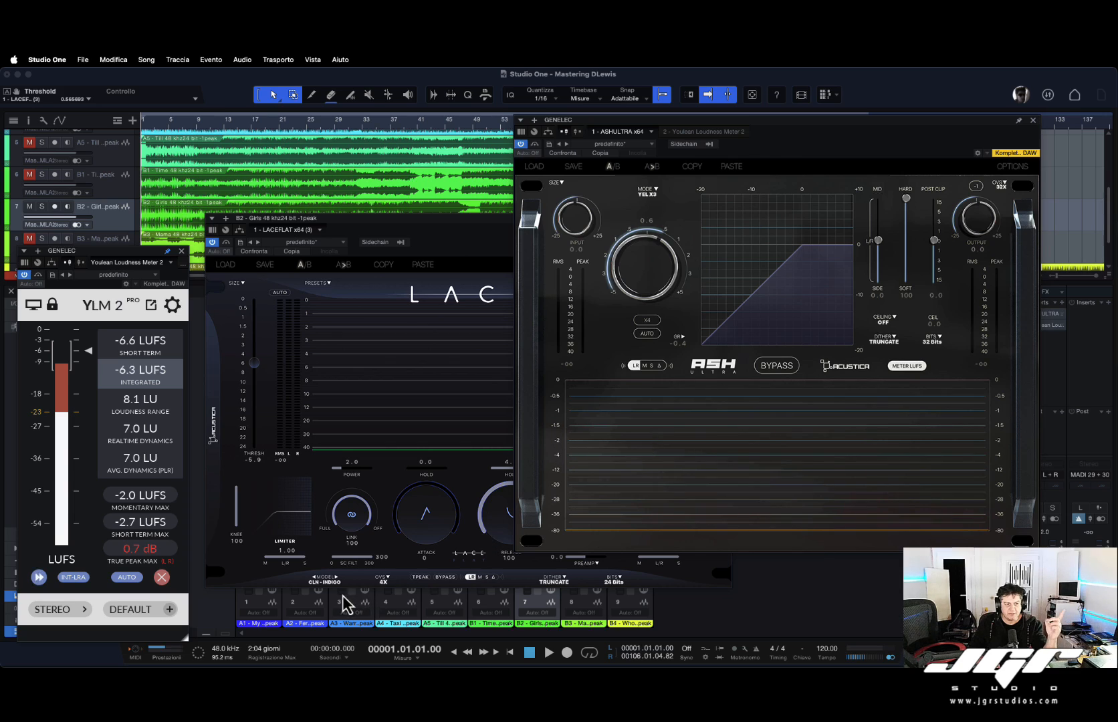
left_click(424, 581)
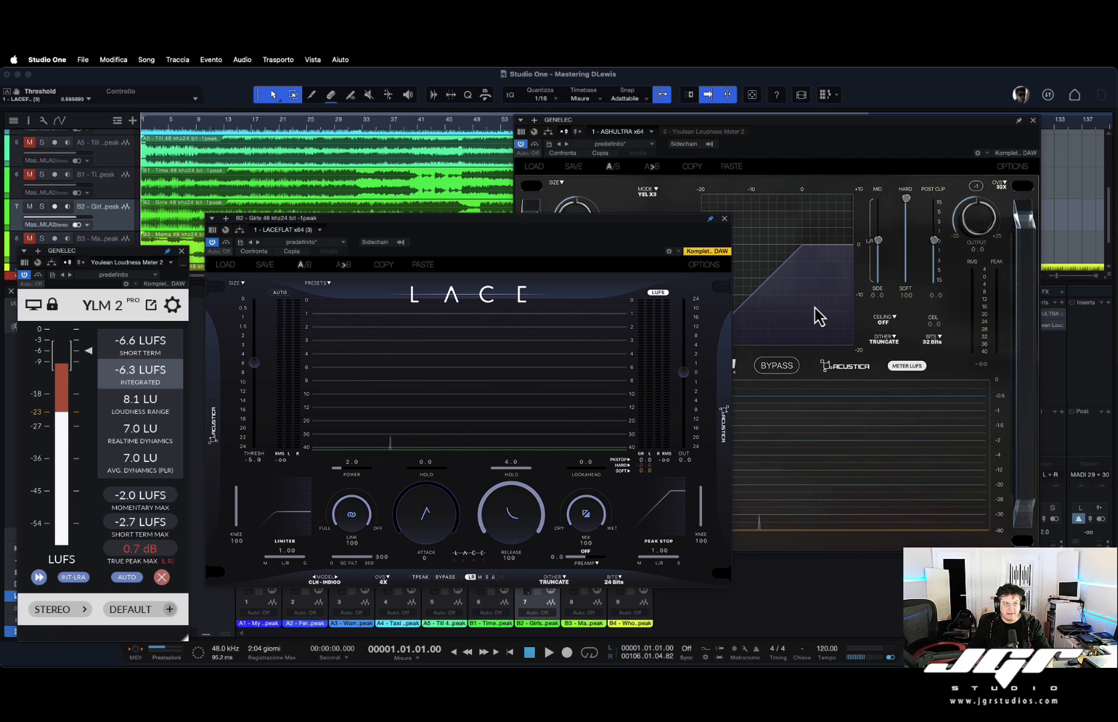
left_click(524, 153)
Start playback and reposition the LACE window over the ASH Ultra window.
key("space")
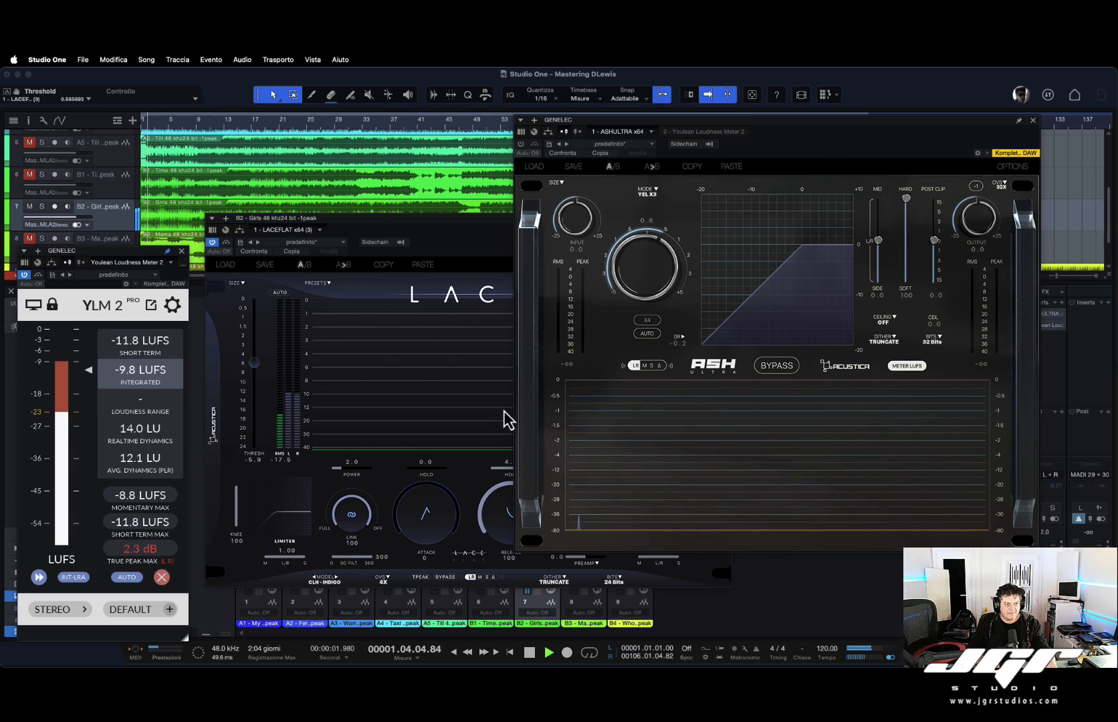
left_click(448, 250)
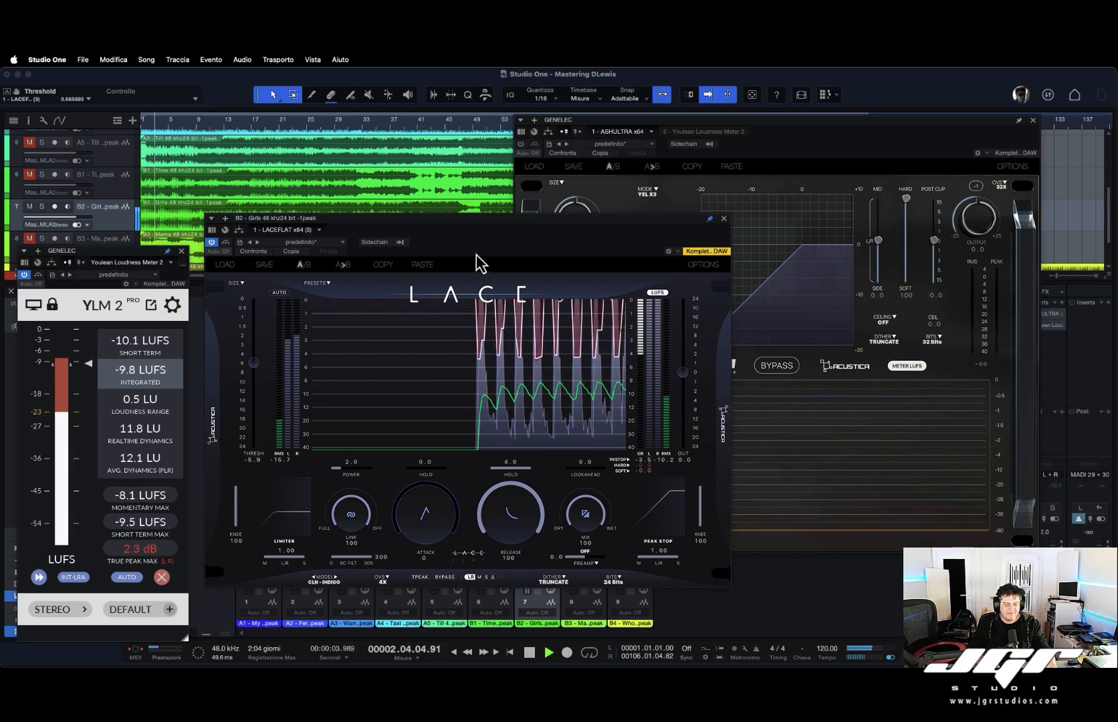
left_click_drag(523, 231, 562, 258)
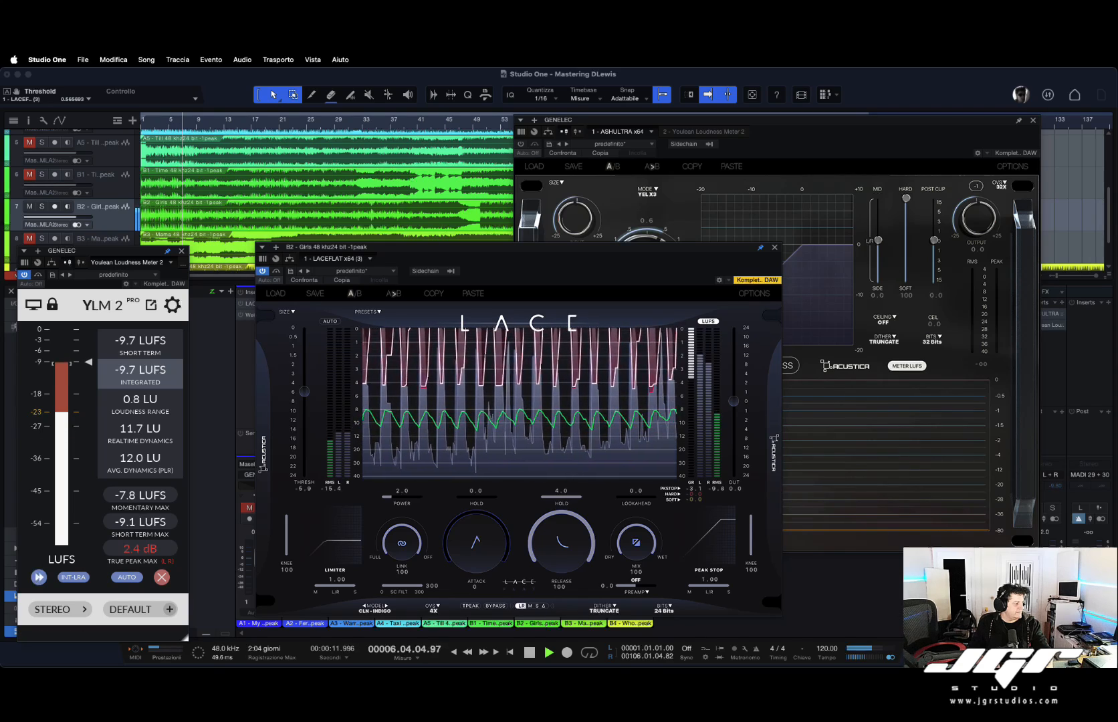
key("super+Tab")
key("super+Tab")
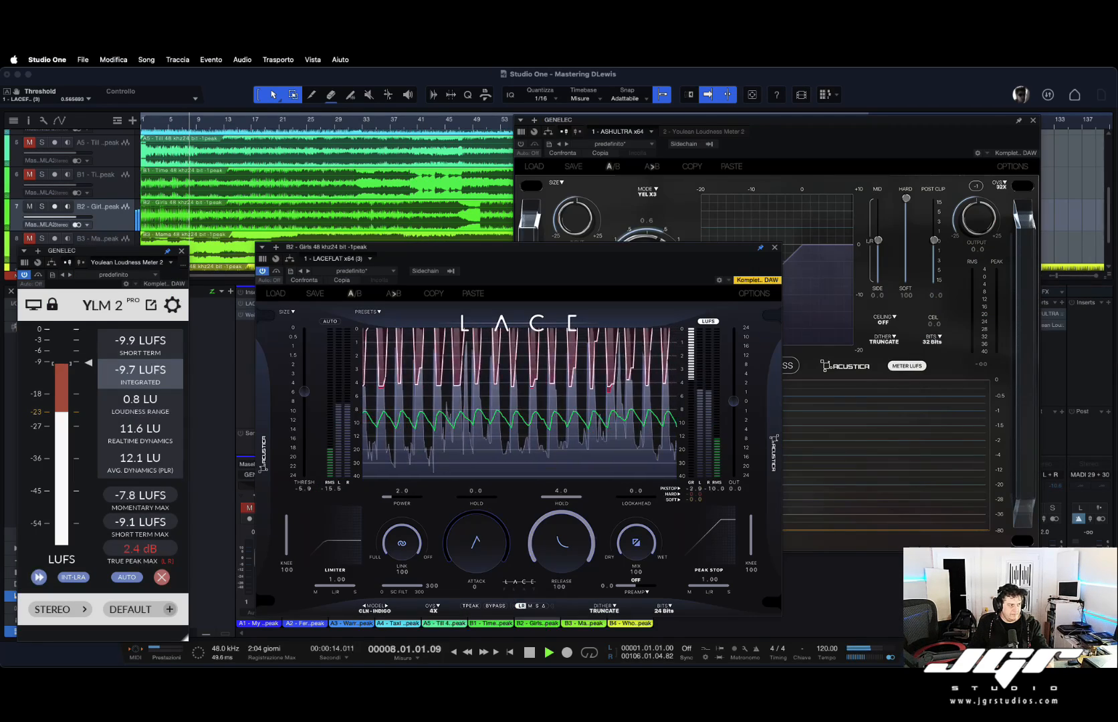
key("space")
key("space")
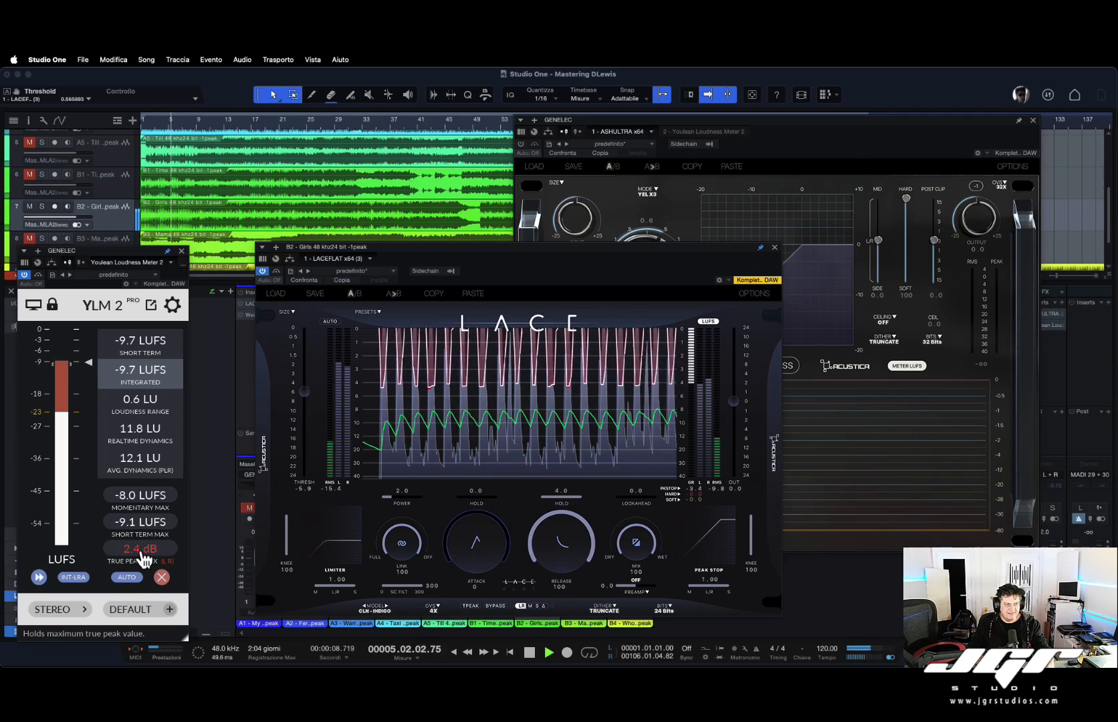
Reset the loudness meter's true peak max hold and raise the limiter's sidechain high-pass filter.
left_click(162, 577)
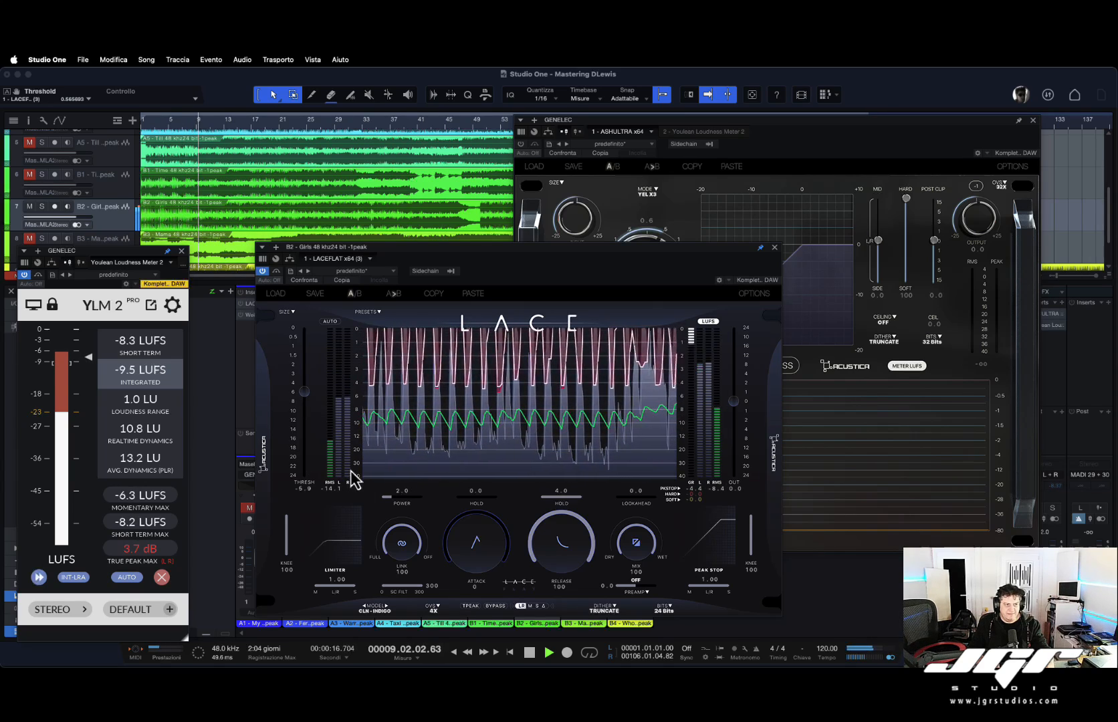
left_click(414, 589)
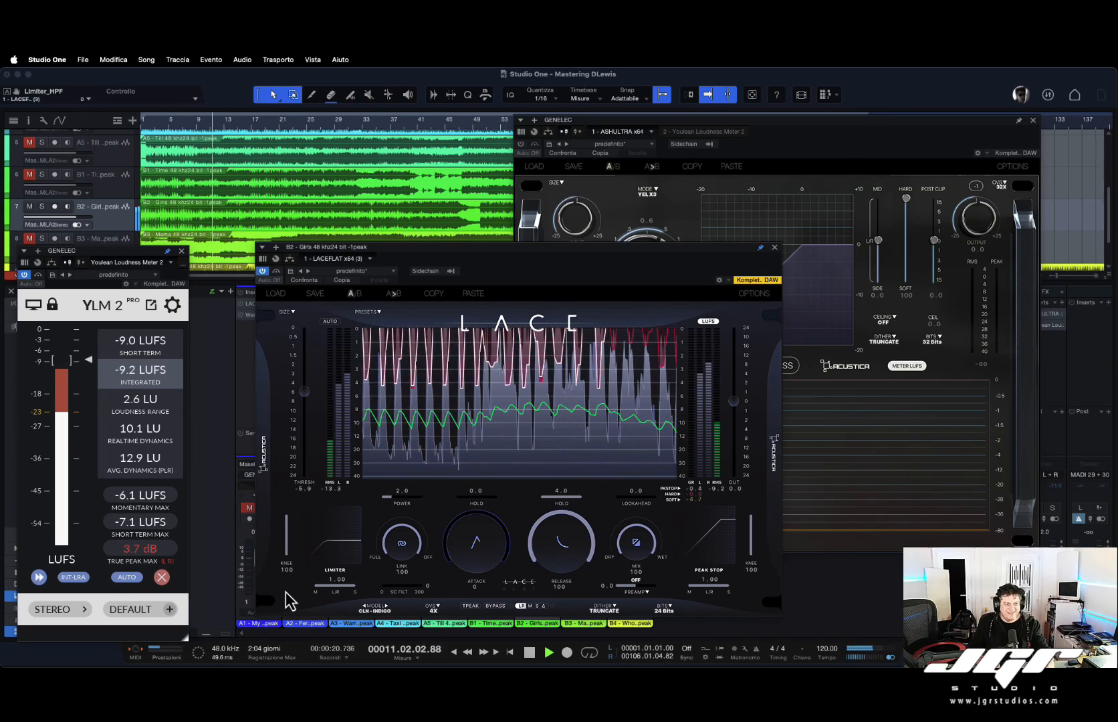
left_click_drag(286, 591, 466, 599)
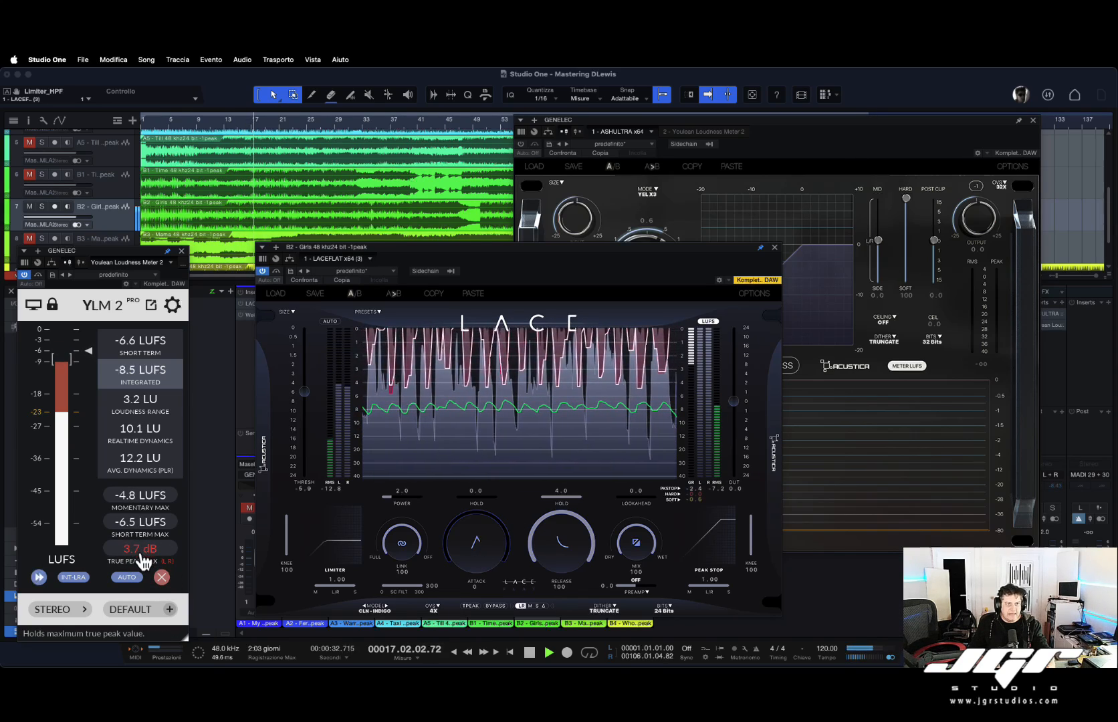
Bring ASH Ultra forward, reset the true peak max hold again, and return to the LACE window.
left_click(521, 146)
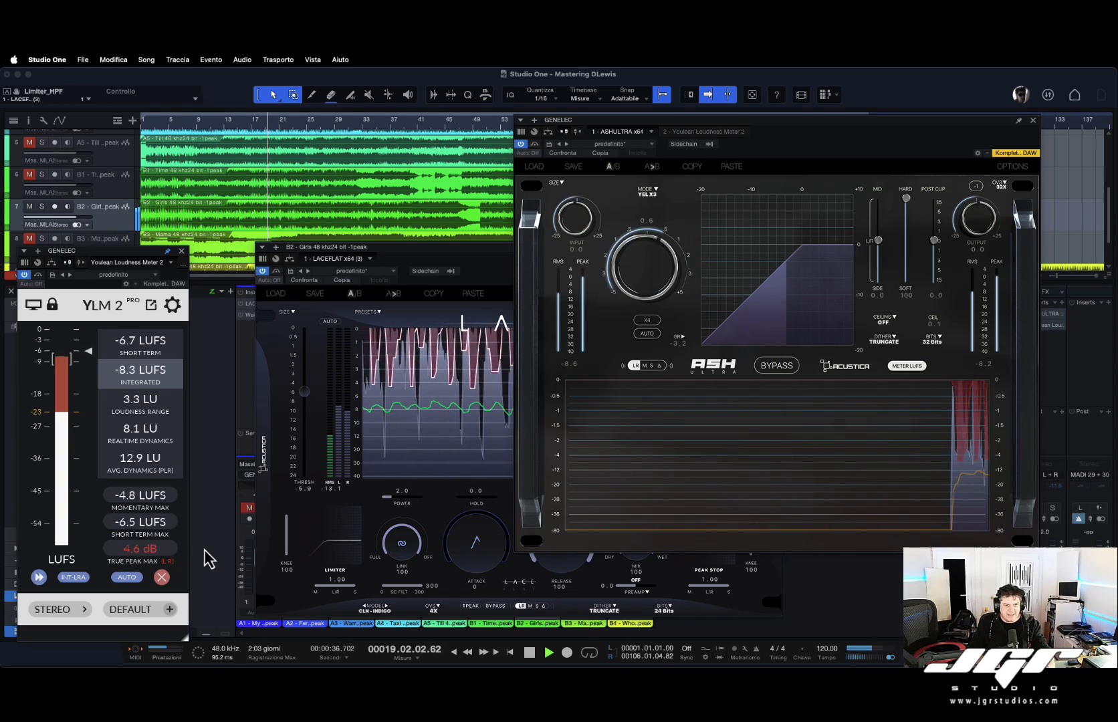
left_click(145, 550)
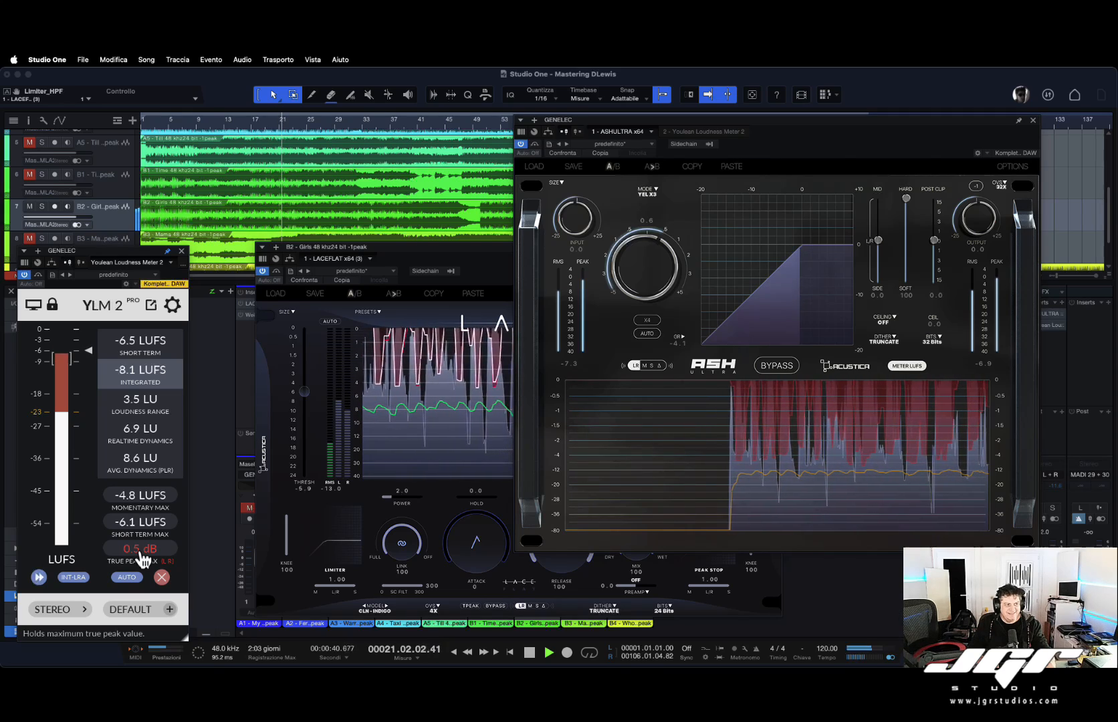
left_click(292, 521)
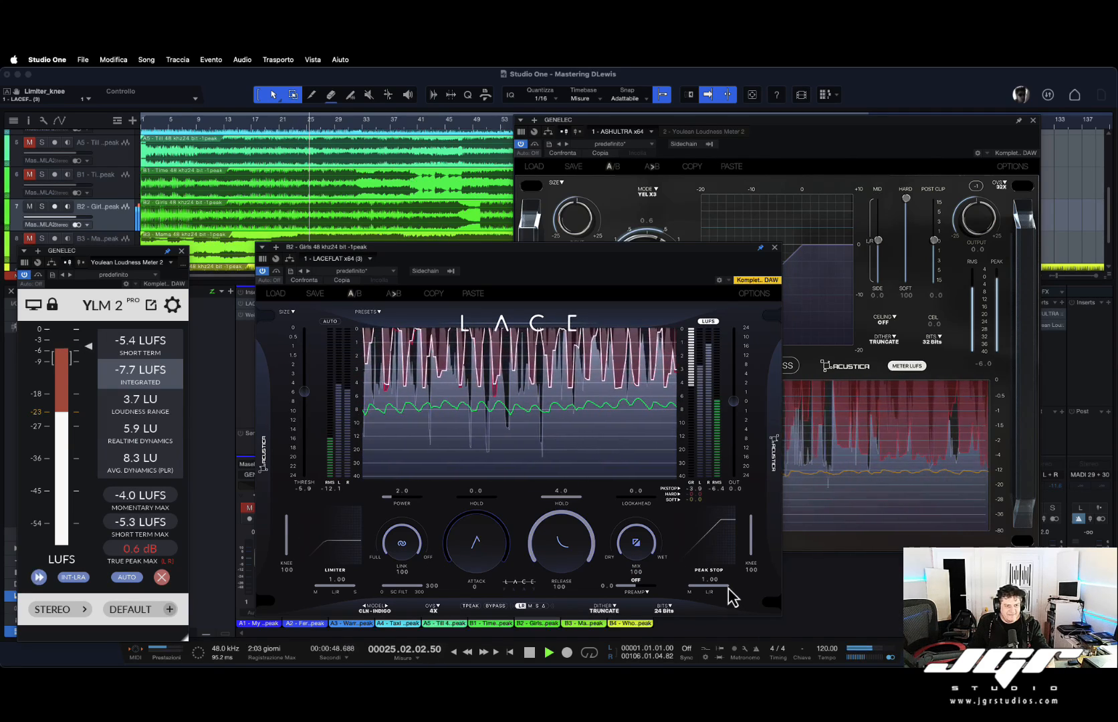
Set the peak stop mid/side balance to -0.35 and stop playback.
left_click_drag(731, 594, 522, 598)
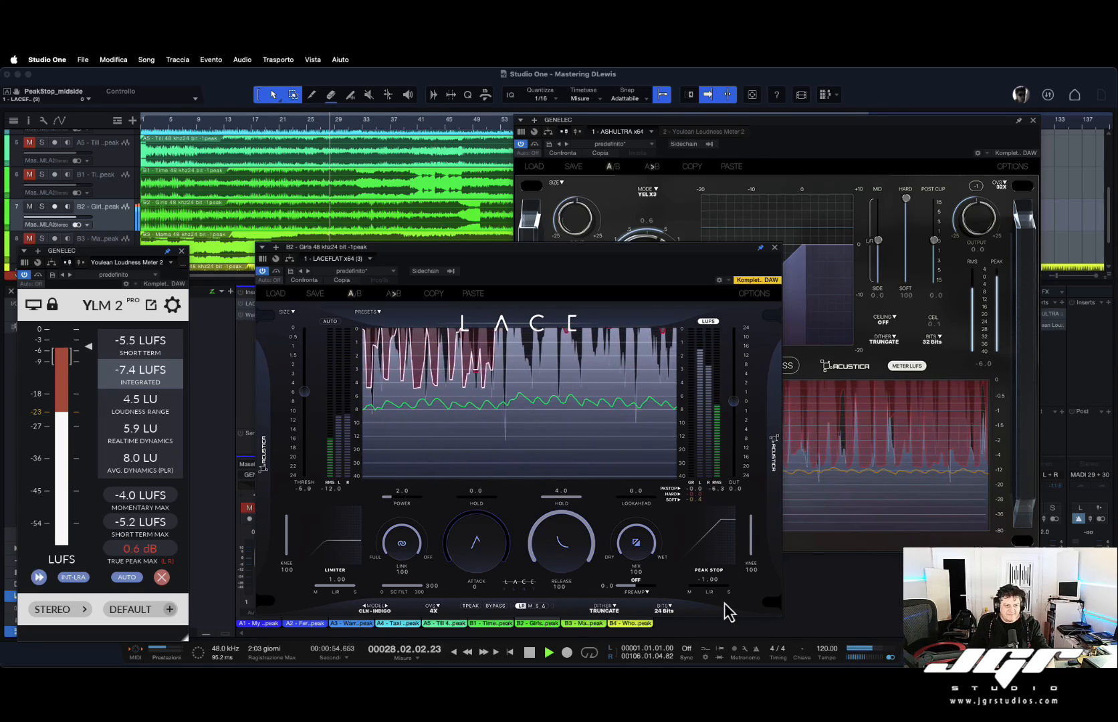
left_click_drag(697, 605, 726, 590)
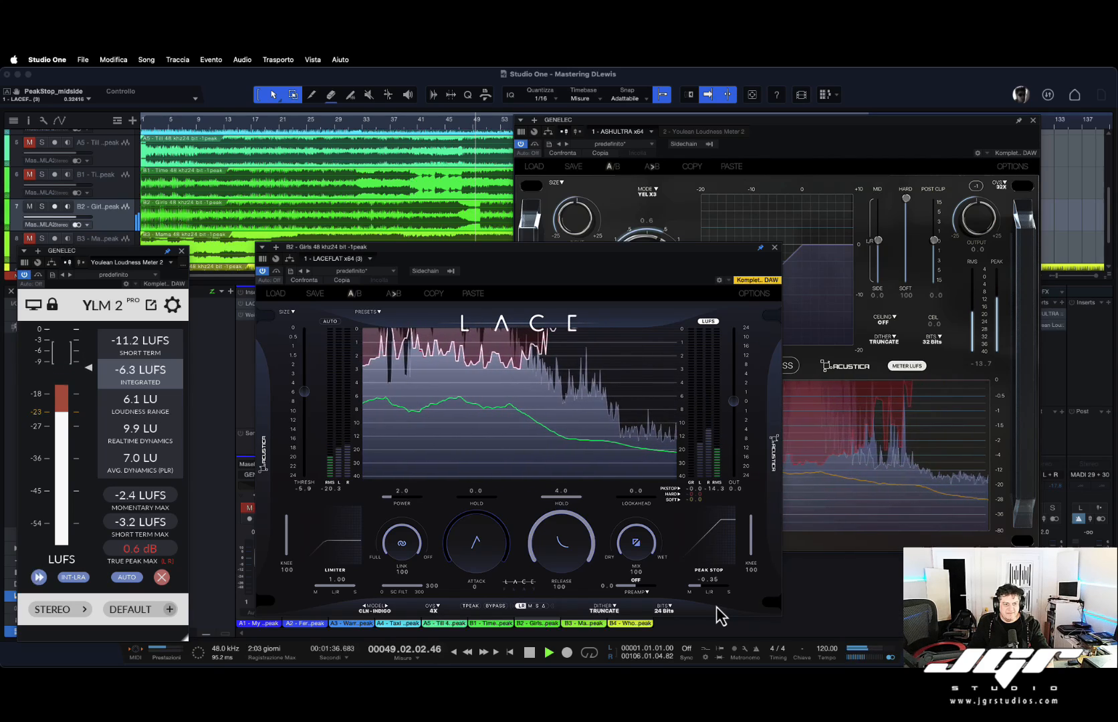
key("space")
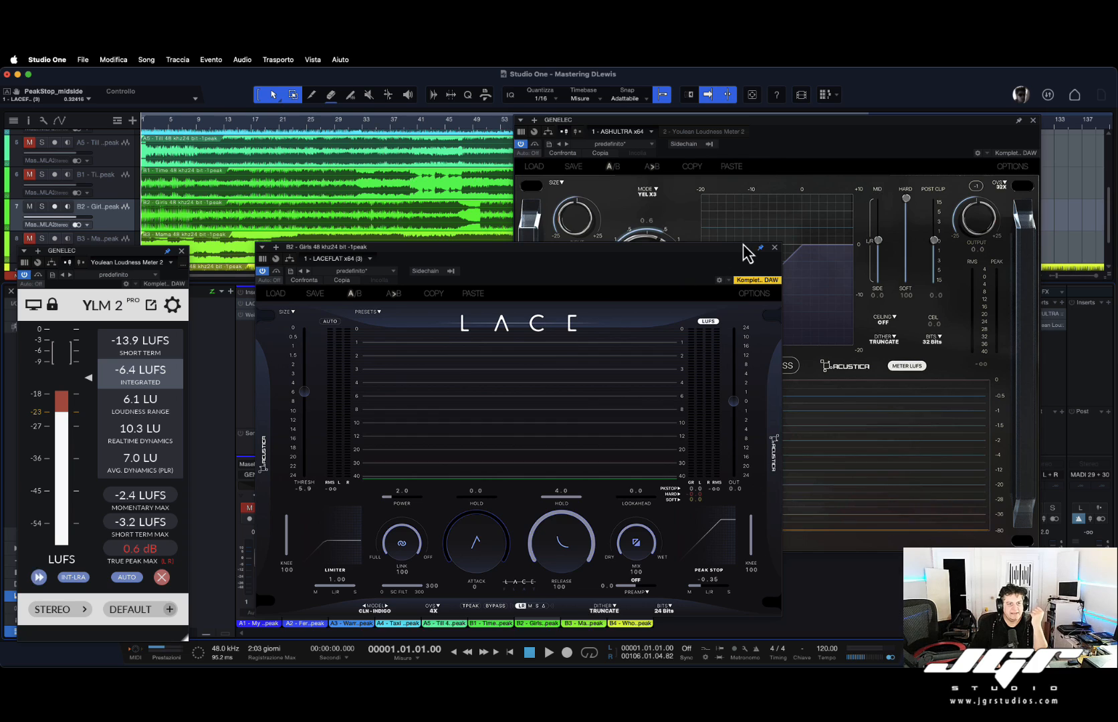
Close the plugin and meter windows and switch monitoring from track B2 to track B3 using the mute buttons.
left_click(774, 248)
left_click(1033, 120)
left_click(181, 251)
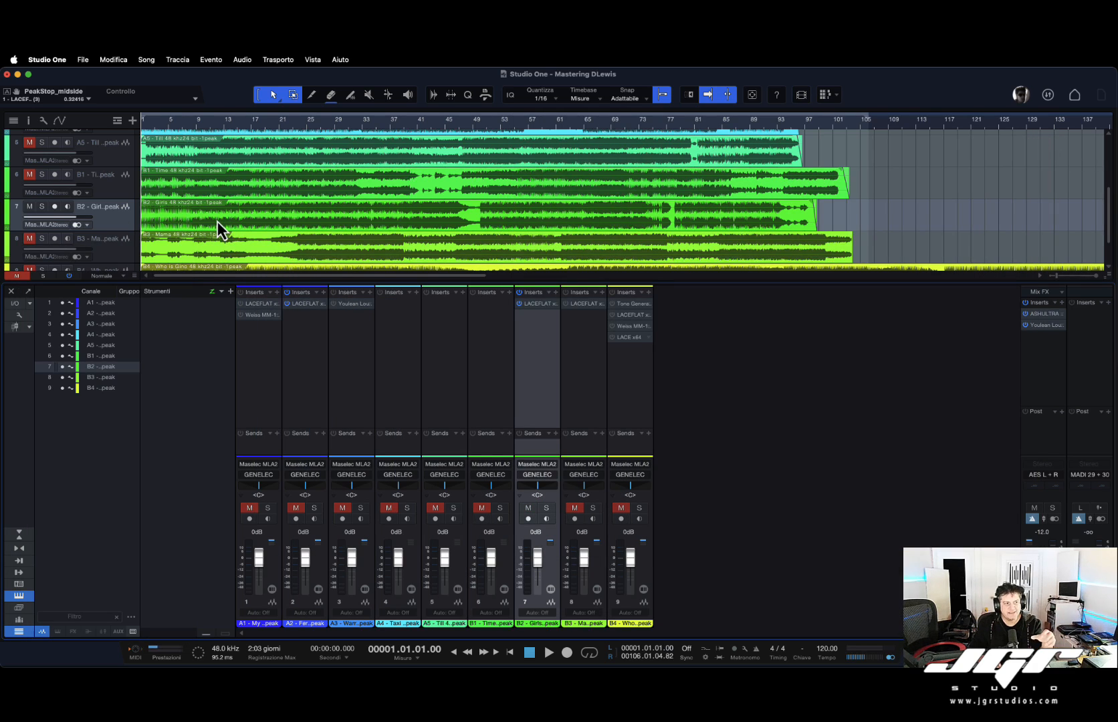
left_click(27, 209)
left_click(27, 239)
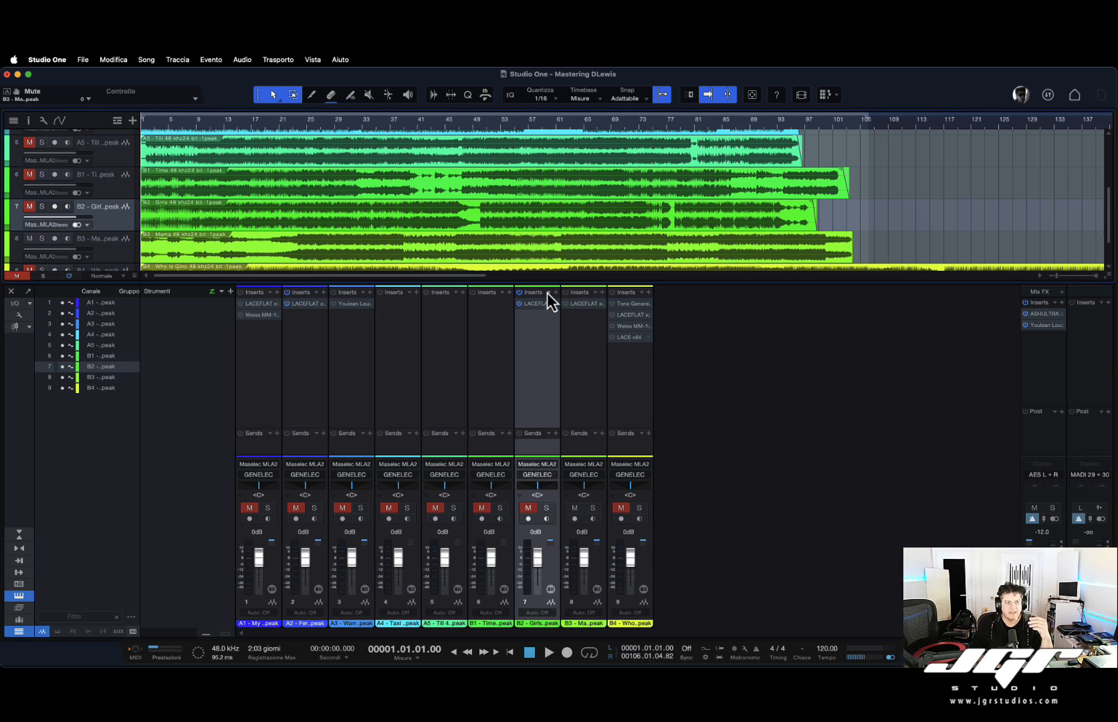
Open the LACE limiter on track B3 and set its limiter mid/side balance to 1.00.
left_click(579, 307)
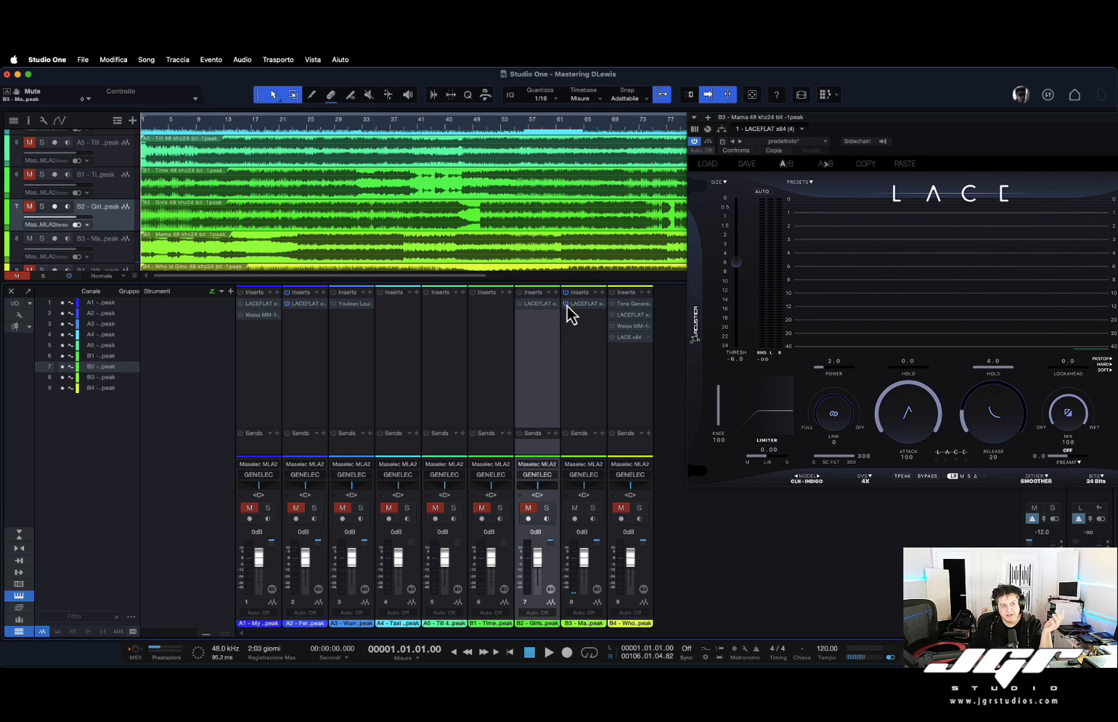
left_click_drag(867, 130, 521, 211)
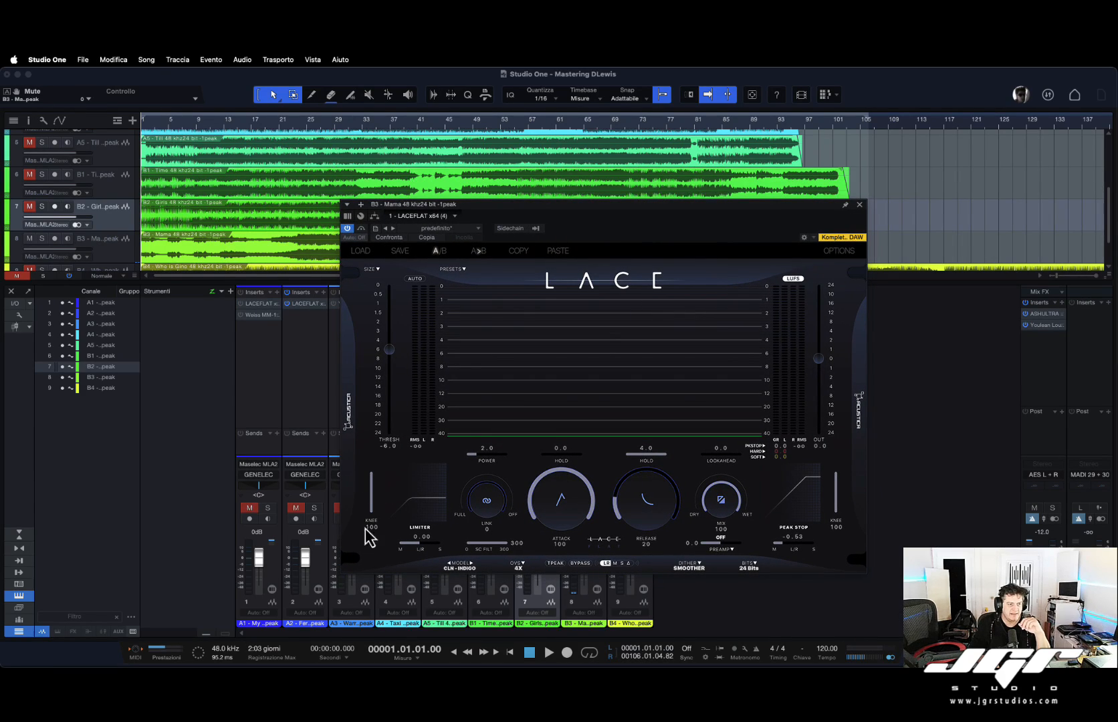
left_click(419, 545)
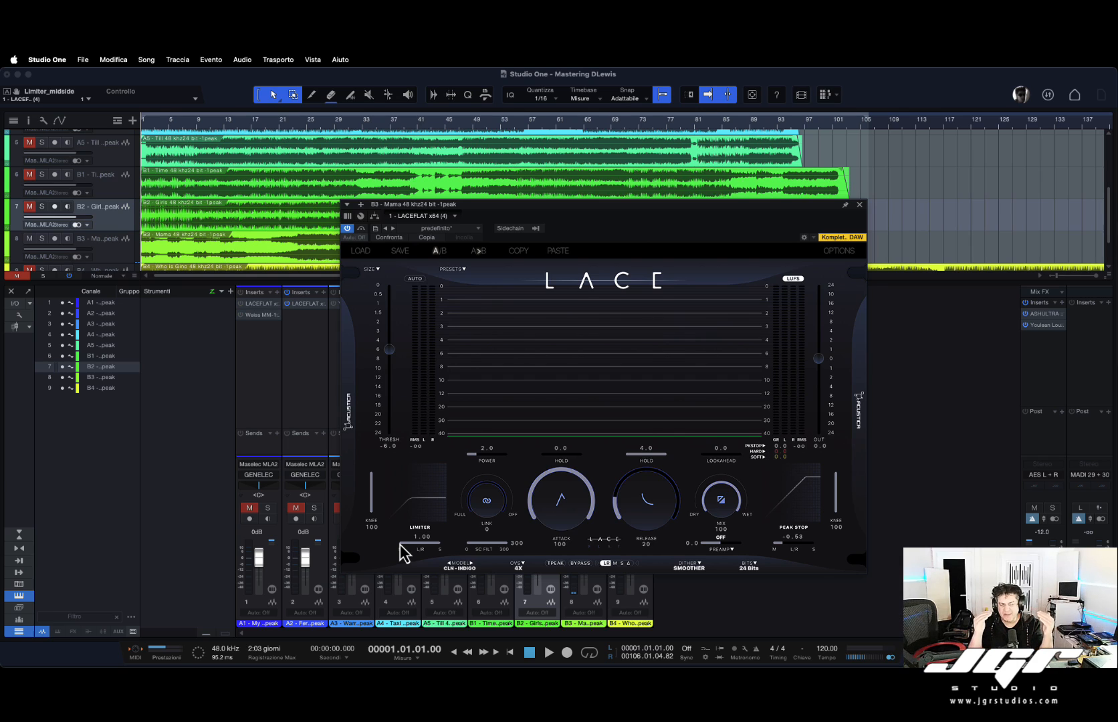
Start playback and set the B3 limiter's knee to 85 and threshold to -5.1.
left_click_drag(371, 491, 374, 500)
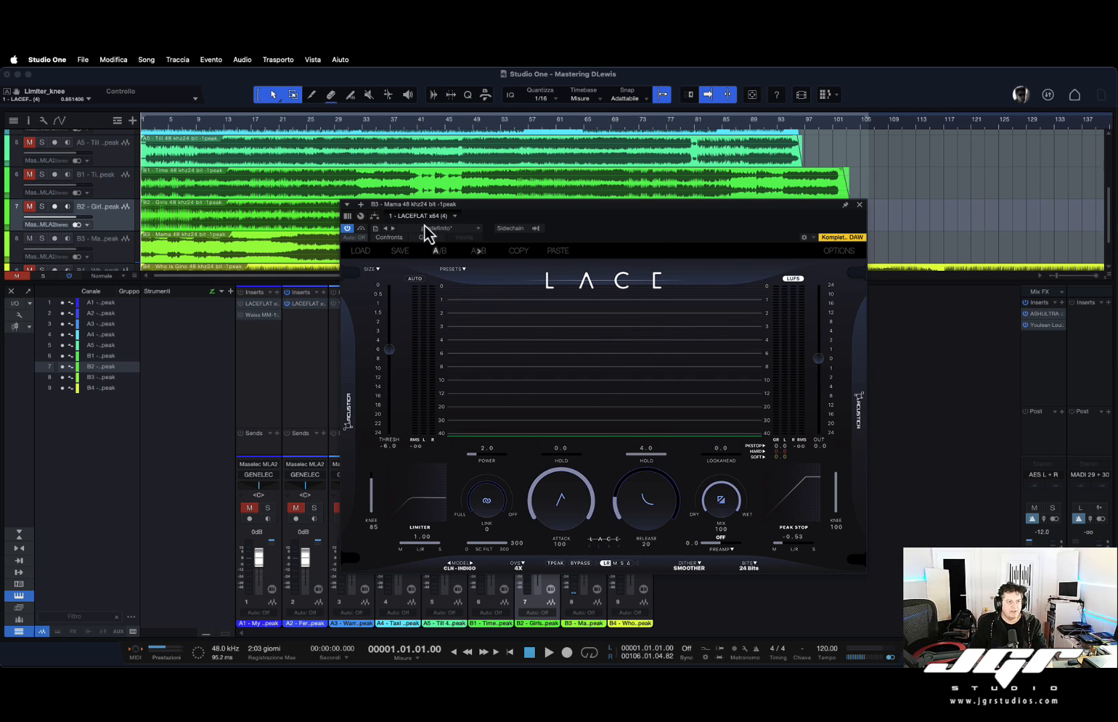
scroll(153, 260, "down", 2)
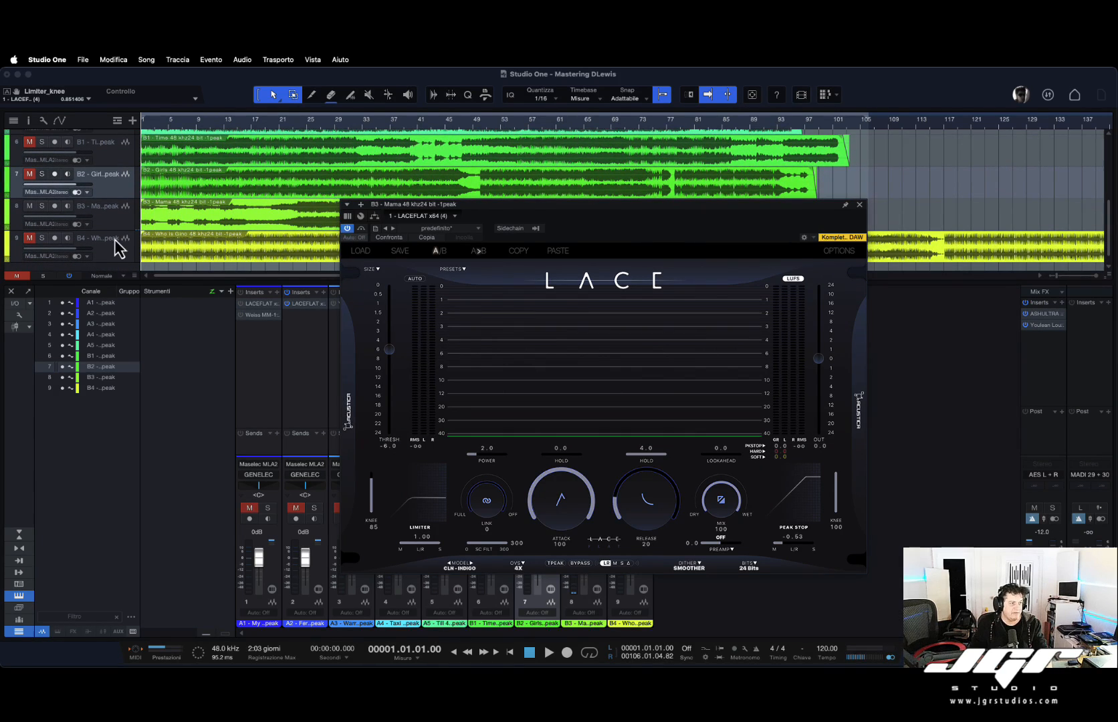
key("space")
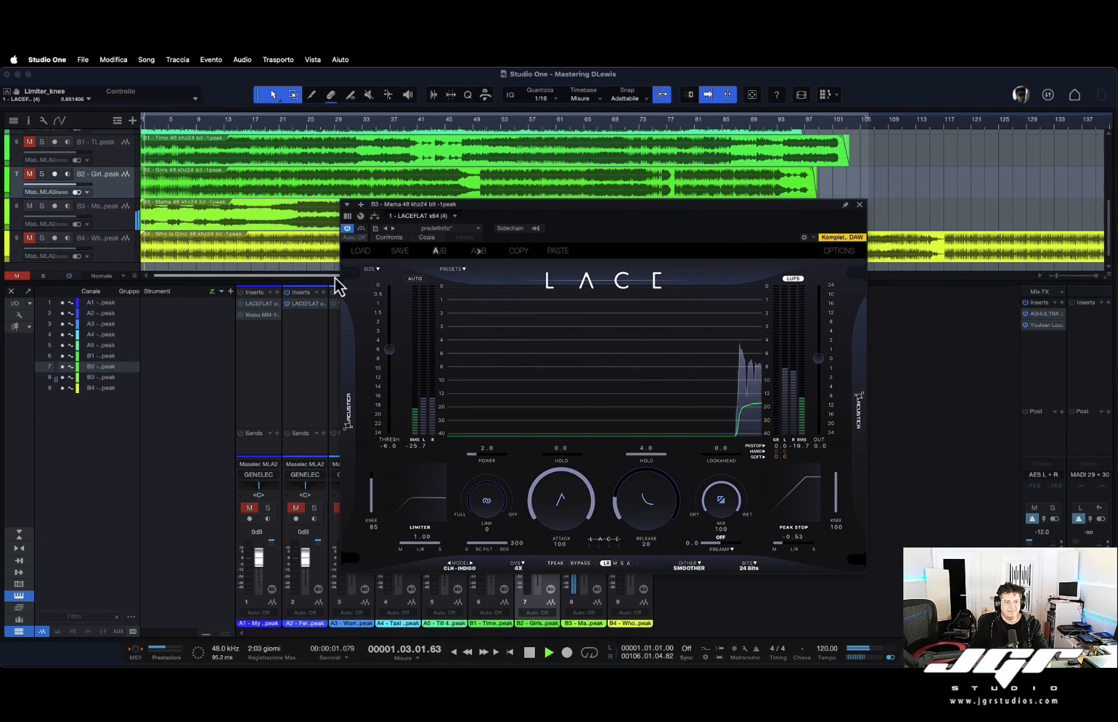
left_click_drag(647, 205, 647, 214)
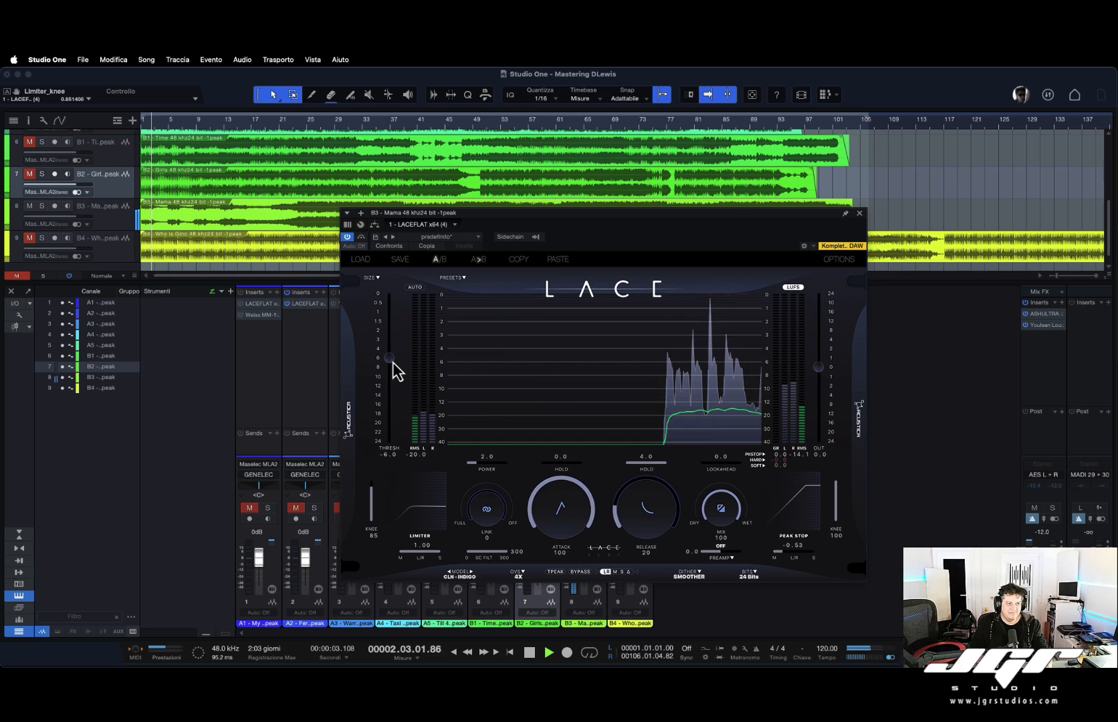
left_click_drag(390, 359, 389, 357)
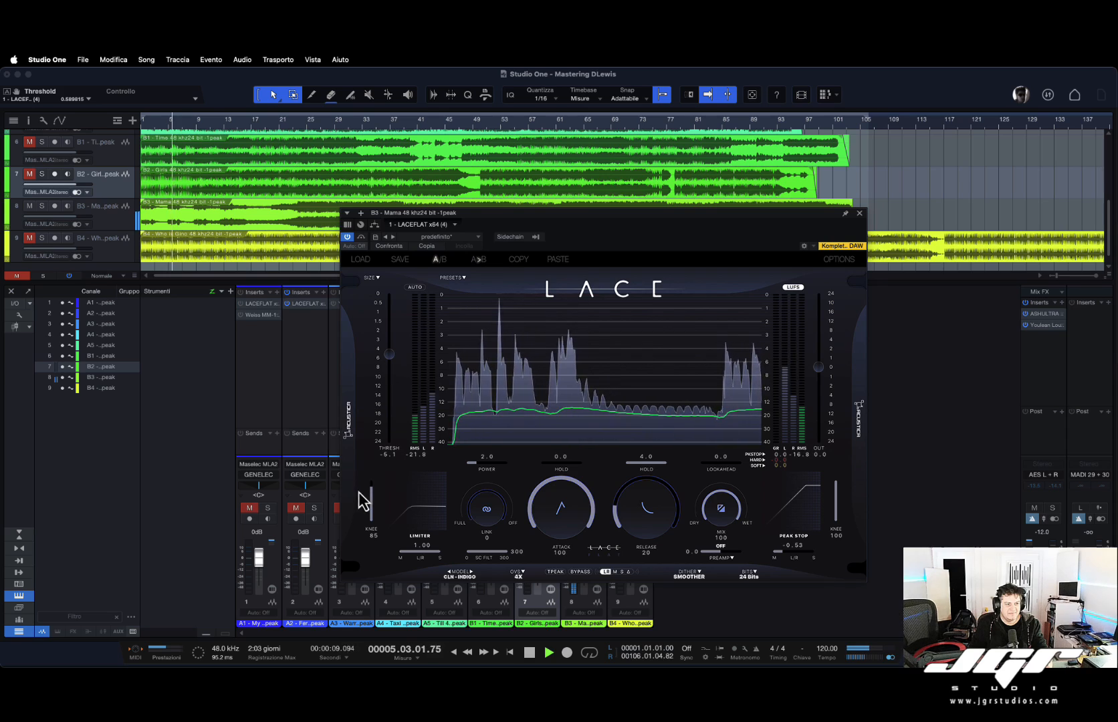
Set the B3 limiter's knee to 79 and the stereo link to 100.
mouse_move(374, 498)
left_mouse_down()
mouse_move(373, 509)
mouse_move(370, 494)
left_mouse_up()
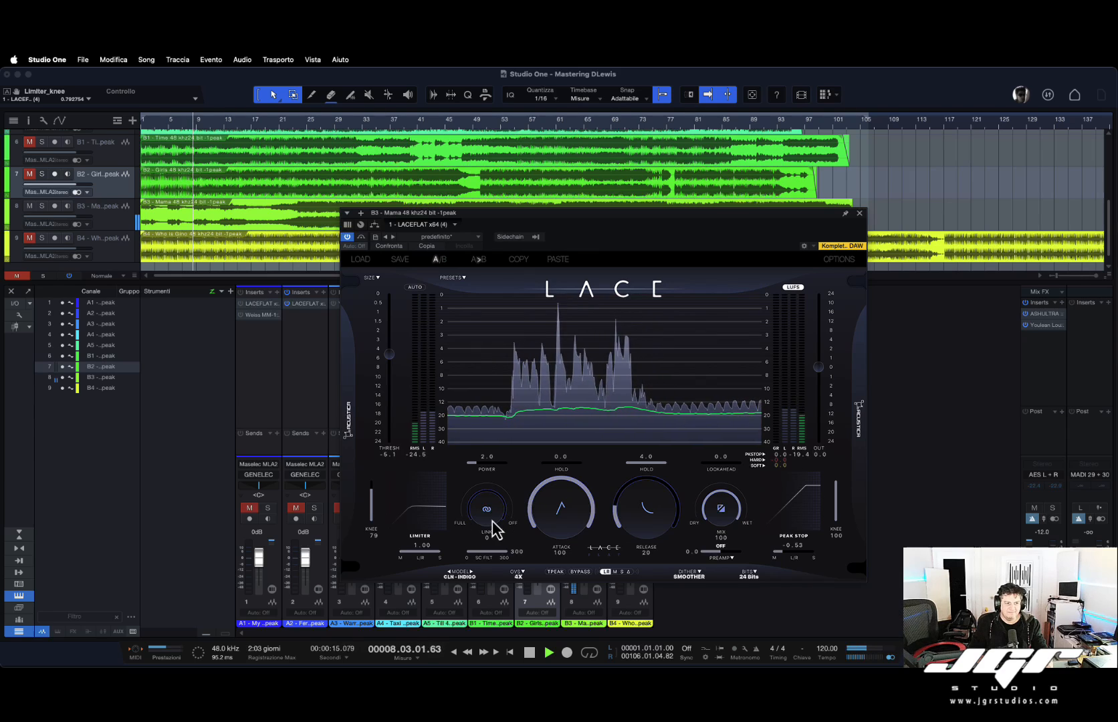
left_click(481, 507)
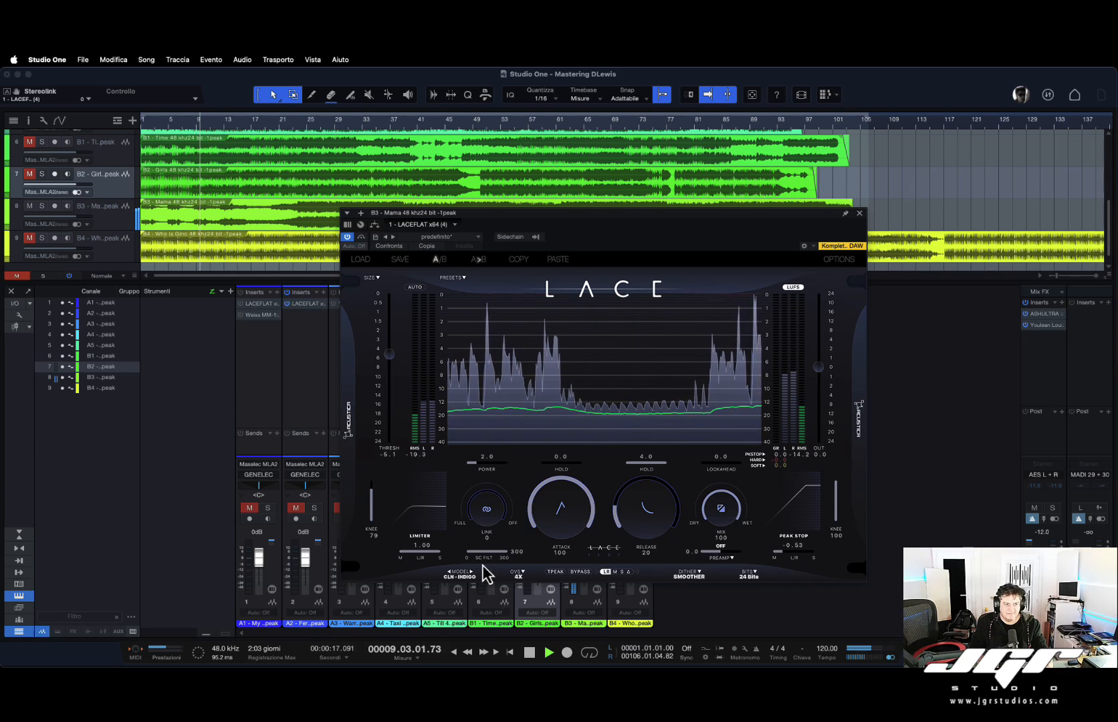
left_click_drag(483, 505, 491, 362)
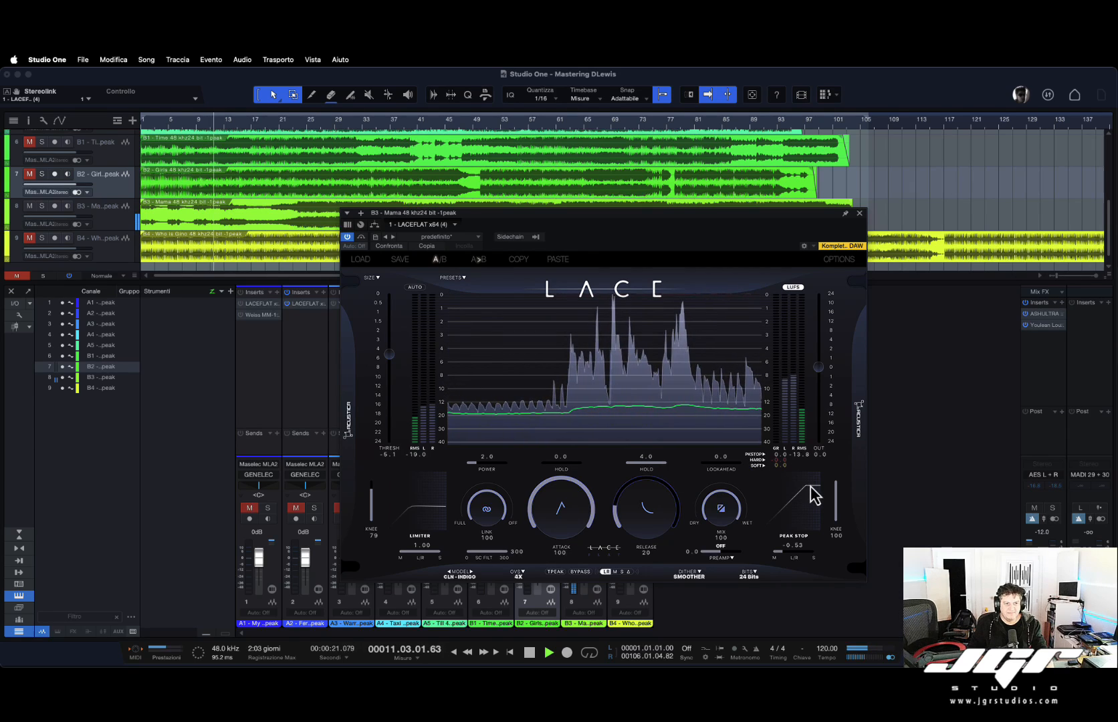
Set the B3 limiter's release to 24 and attack to 82.
left_click(647, 530)
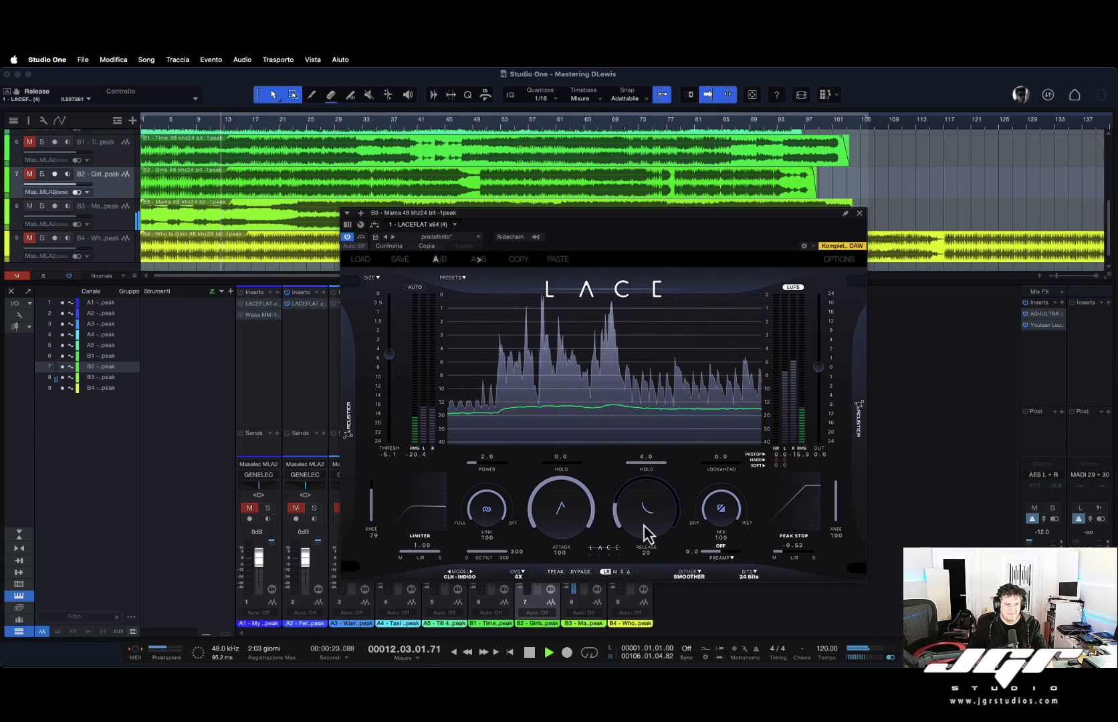
left_click_drag(644, 525, 645, 521)
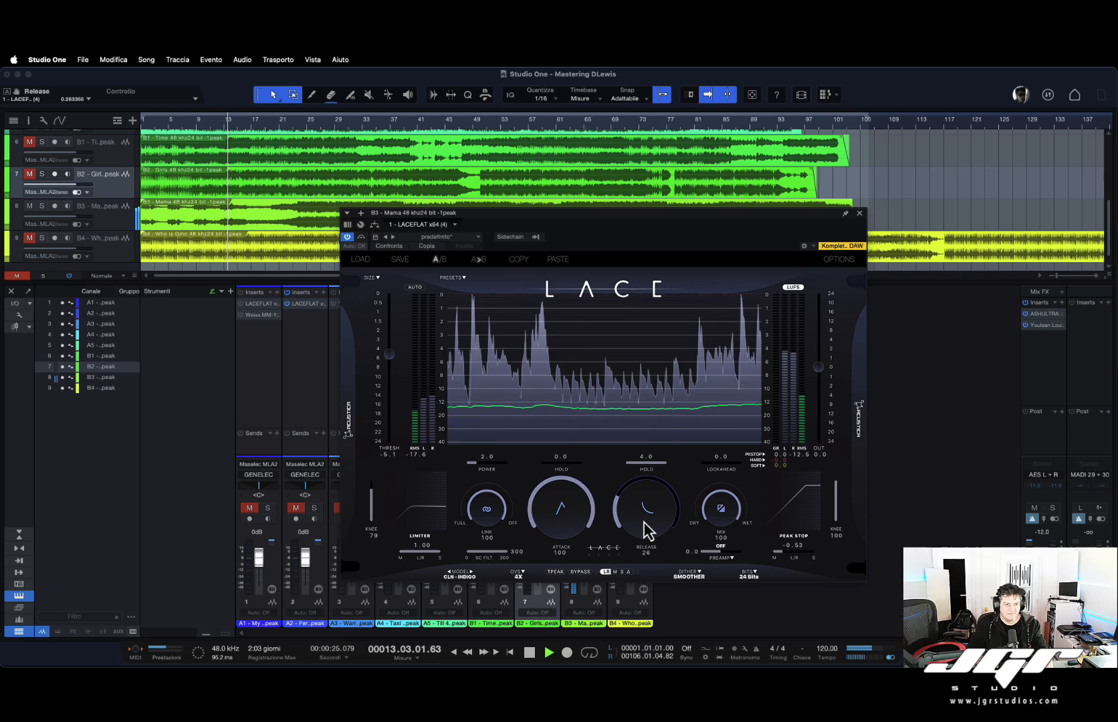
left_click_drag(570, 511, 562, 517)
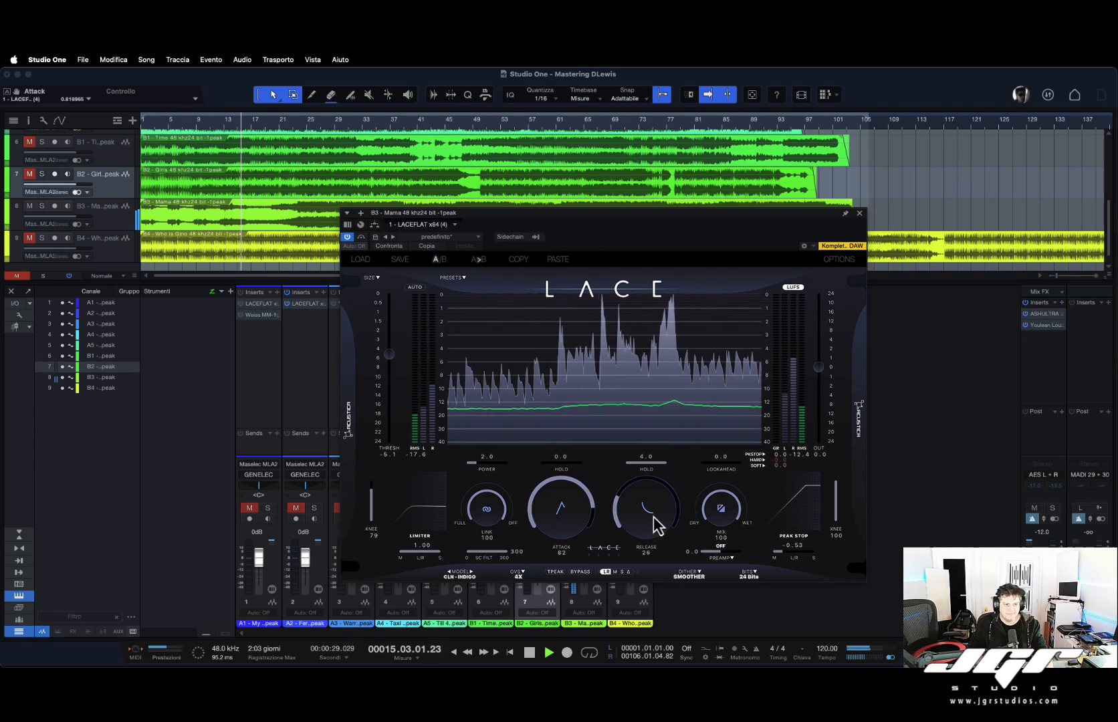
left_click_drag(657, 527, 655, 530)
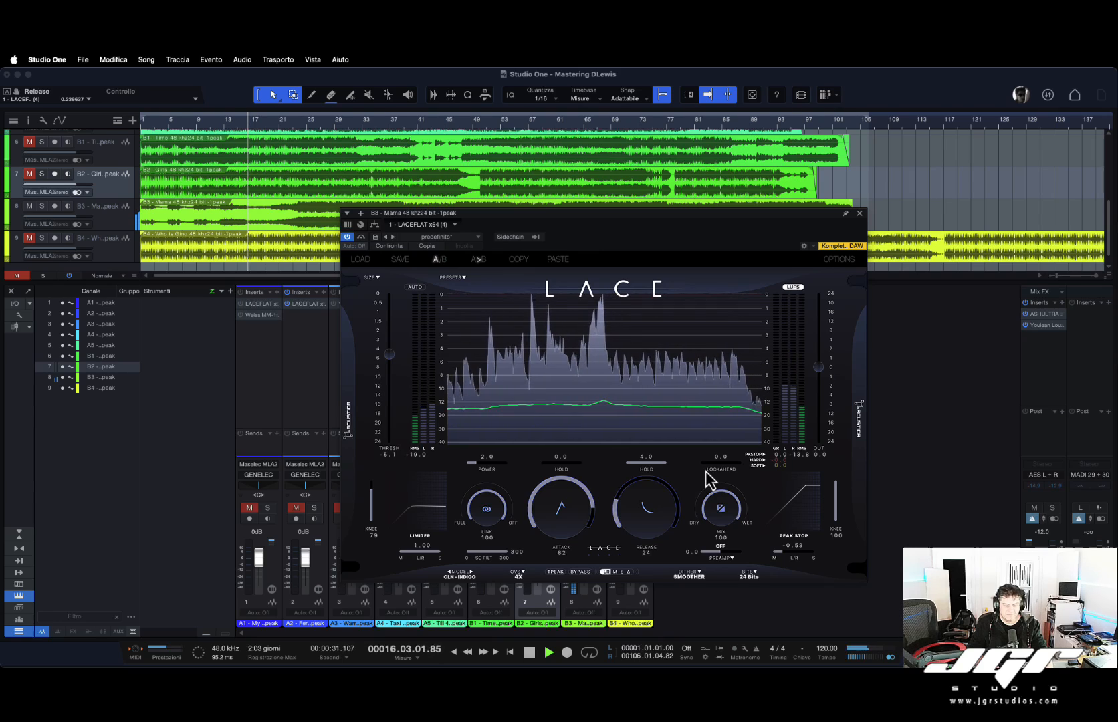
left_click_drag(723, 512, 725, 496)
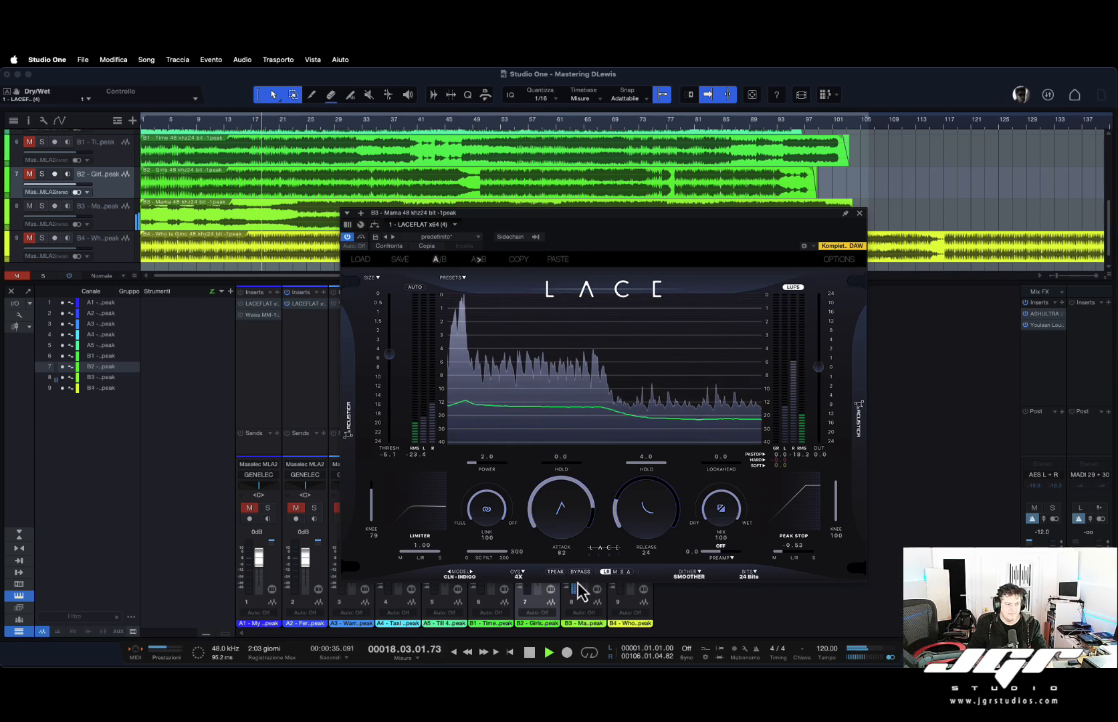
Set the B3 limiter's dither mode to Psychoacoustic.
left_click(690, 575)
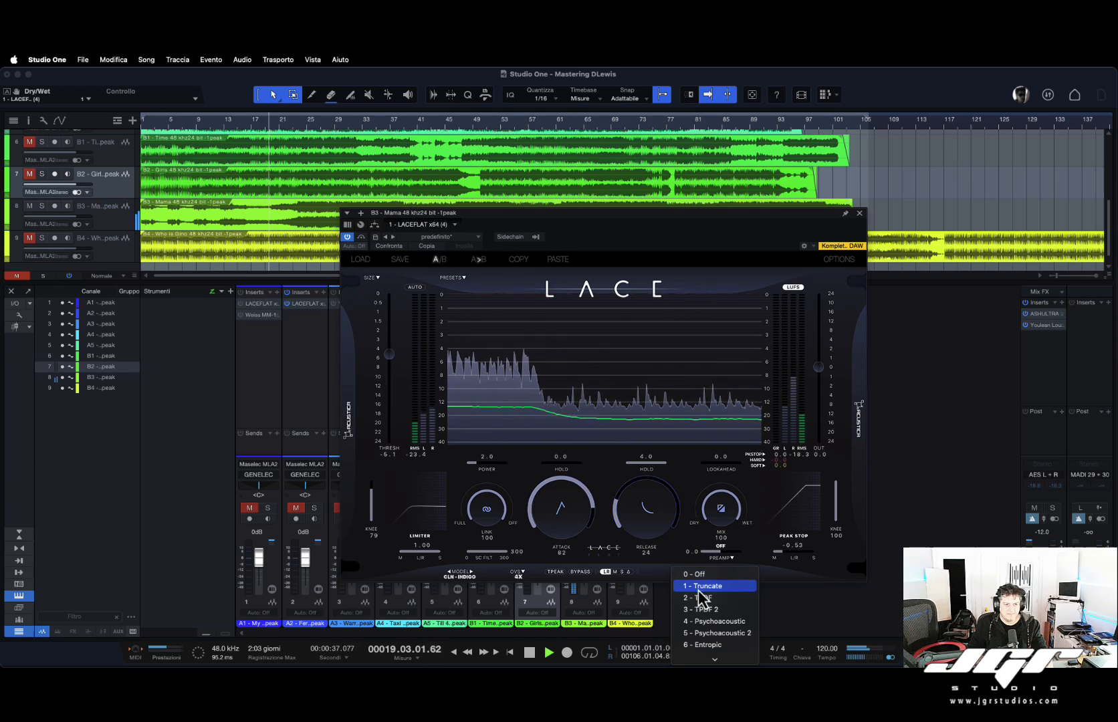
left_click(712, 623)
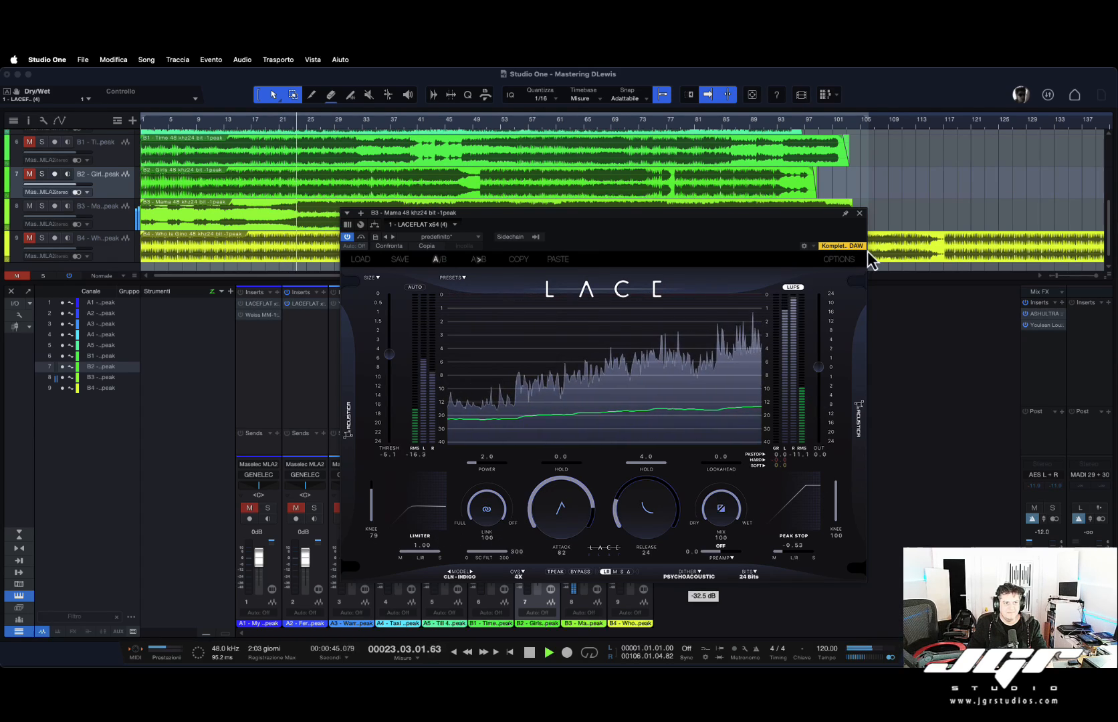
Open the Youlean Loudness Meter on the main bus.
left_click(846, 213)
left_click(1042, 326)
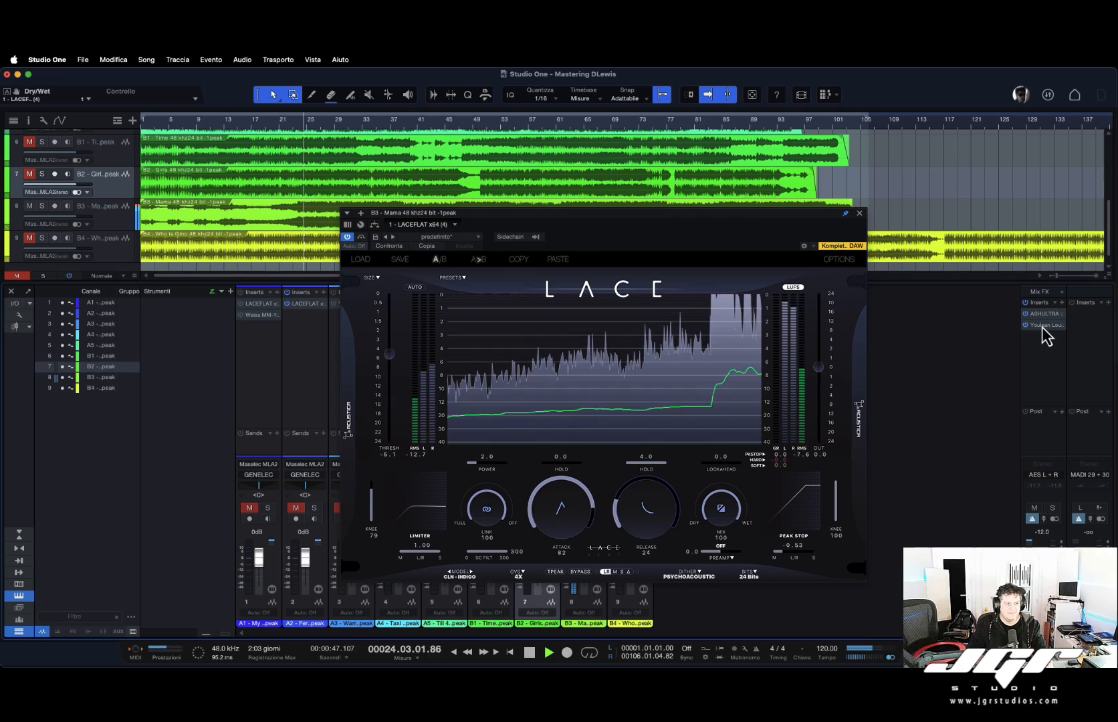
left_click(1043, 327)
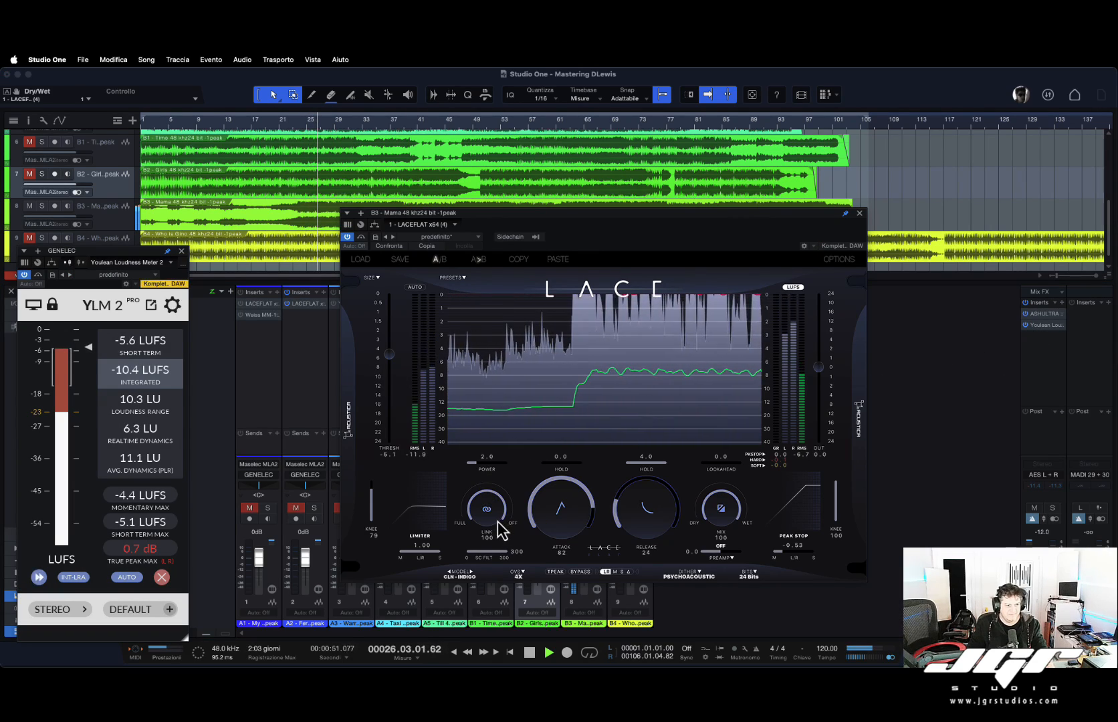
Compare the B3 limiter against bypass and set its oversampling to 8X.
left_click(488, 506)
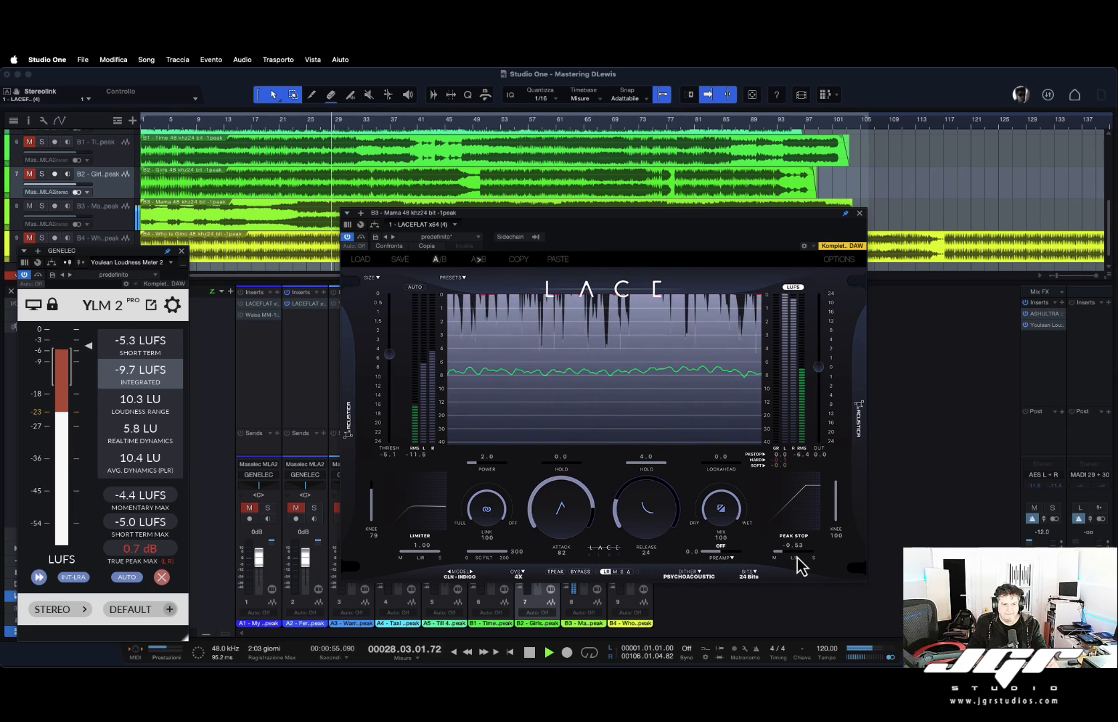
left_click(581, 573)
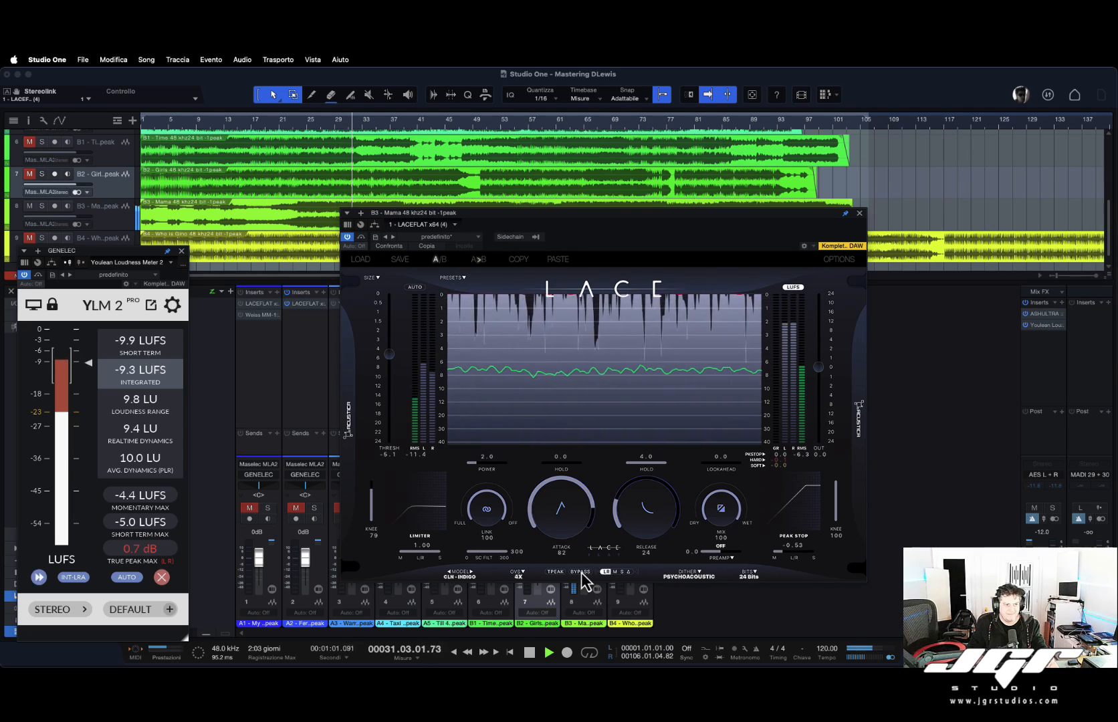
left_click(518, 575)
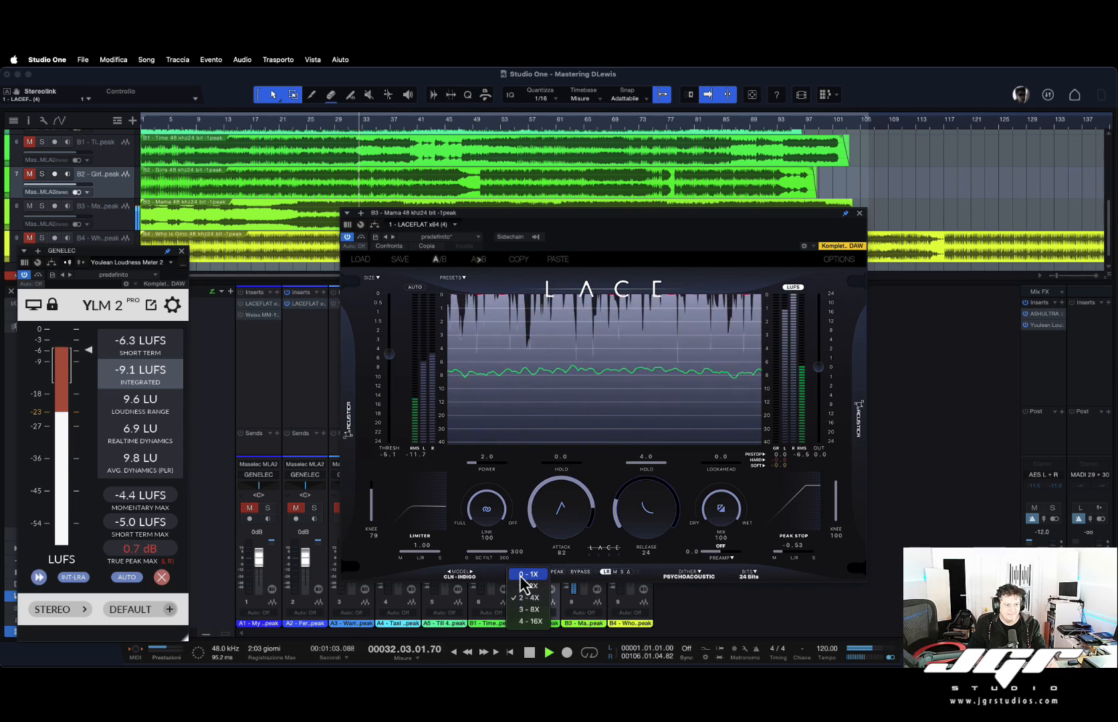
left_click(529, 609)
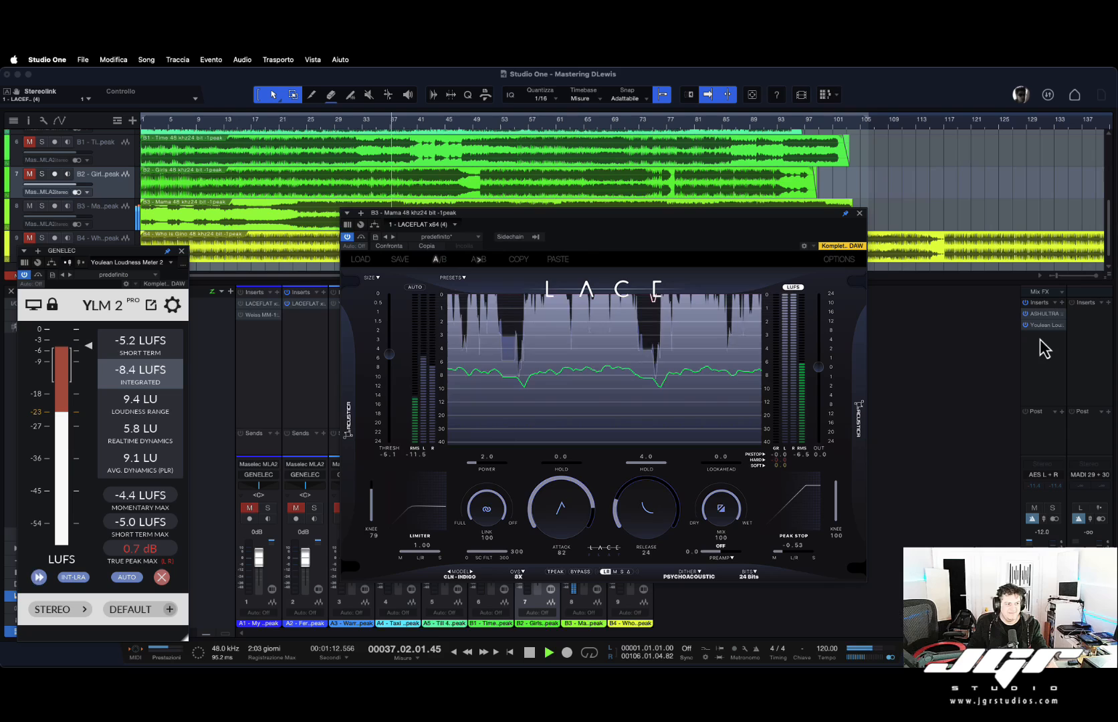
Open the main-bus ASH Ultra plugin, audition its threshold and bypass, and close it.
left_click(1044, 314)
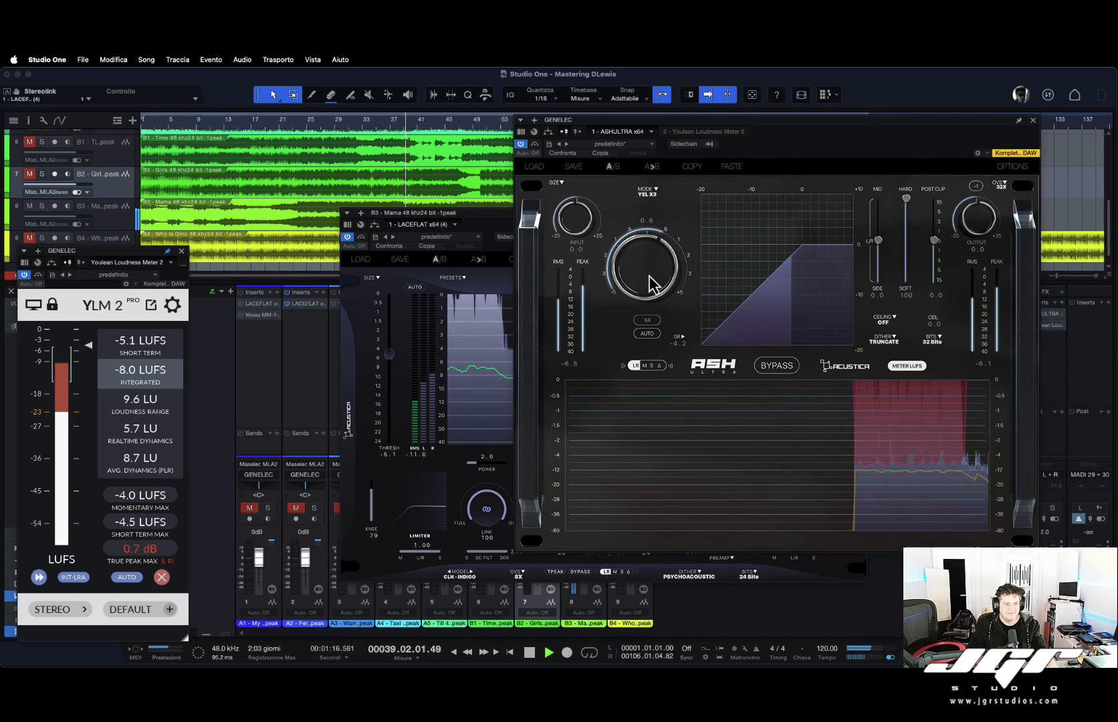
left_click_drag(649, 271, 650, 266)
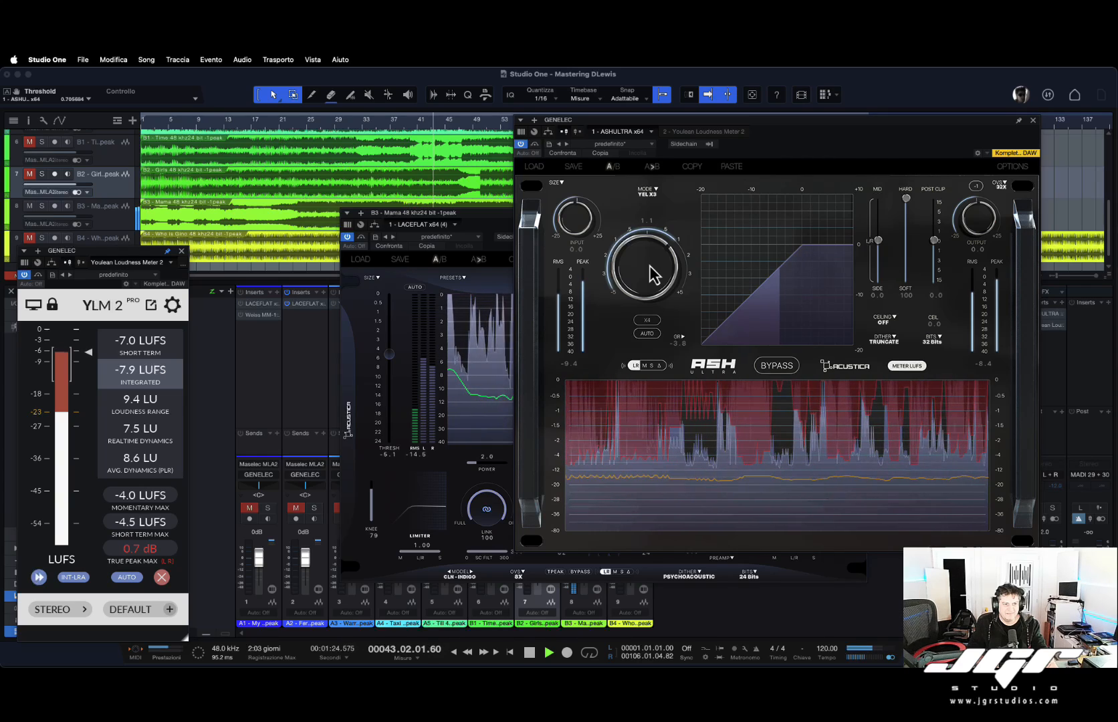
left_click_drag(649, 265, 647, 272)
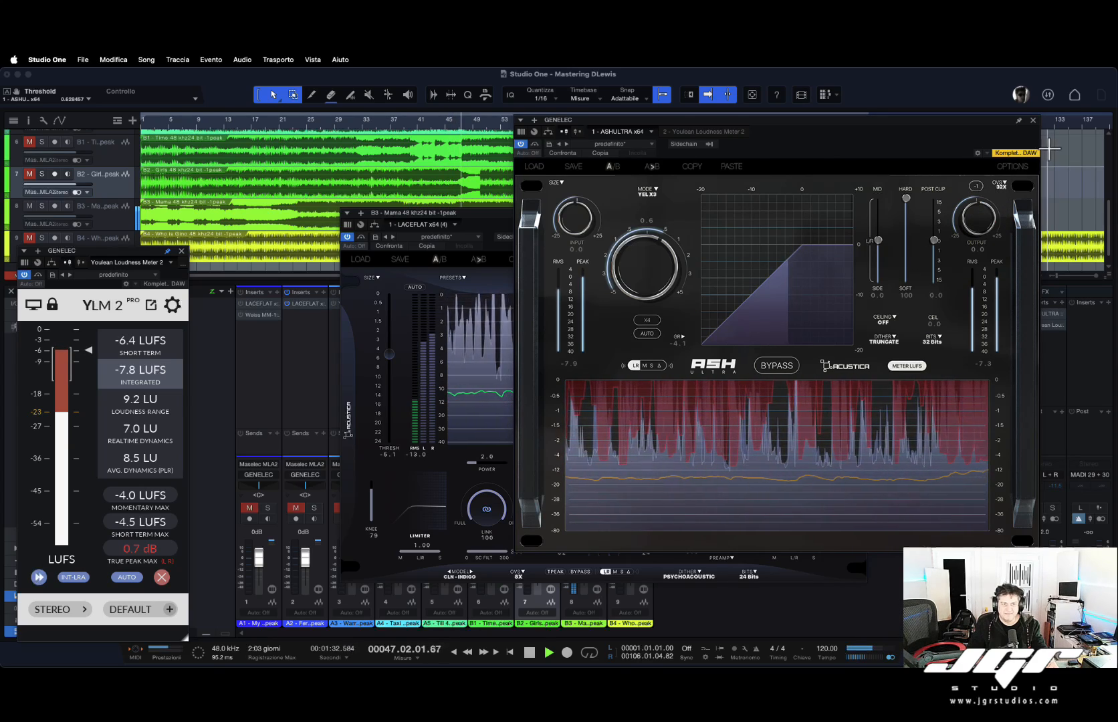
left_click(534, 145)
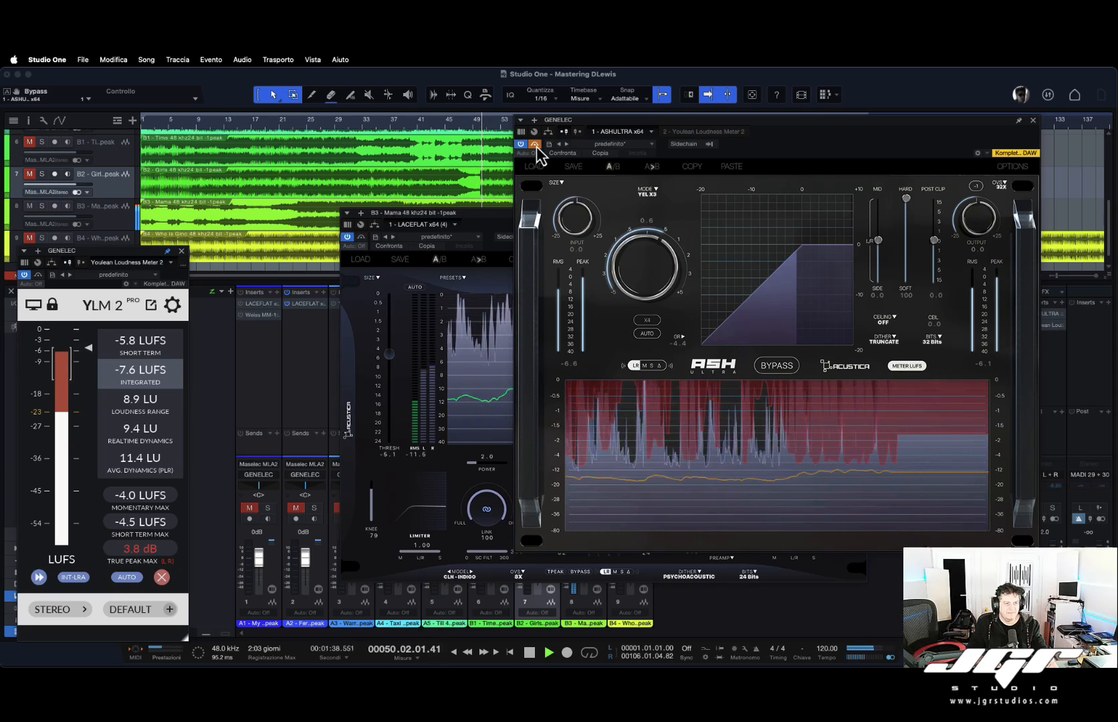
left_click(535, 145)
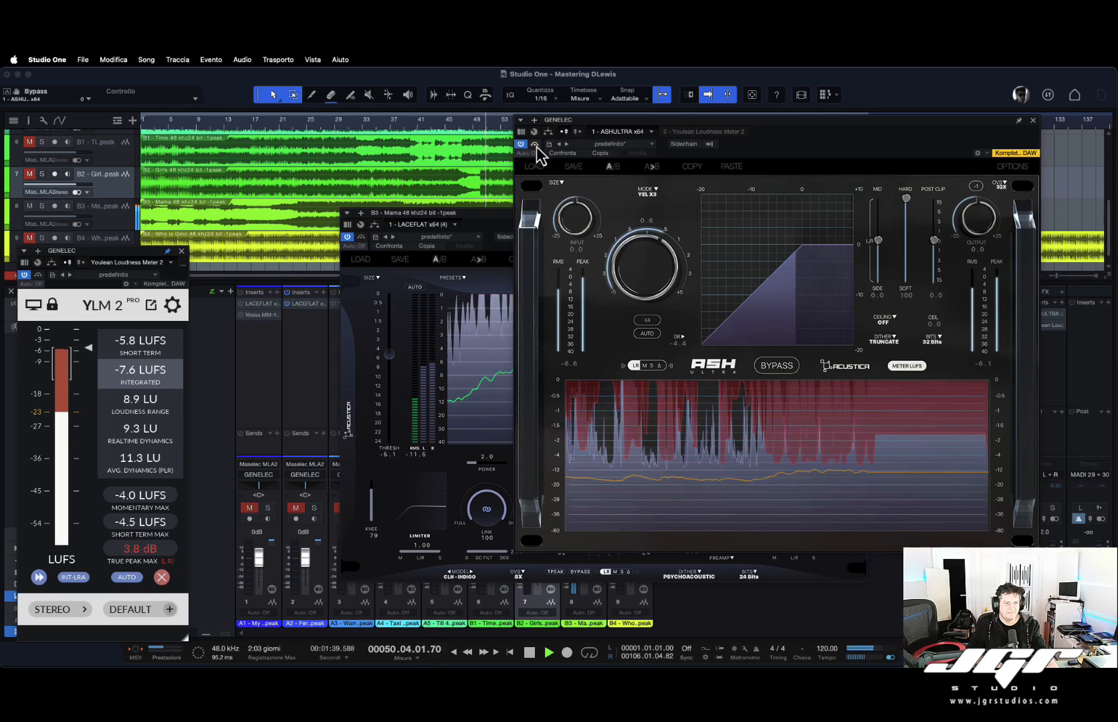
left_click(1033, 120)
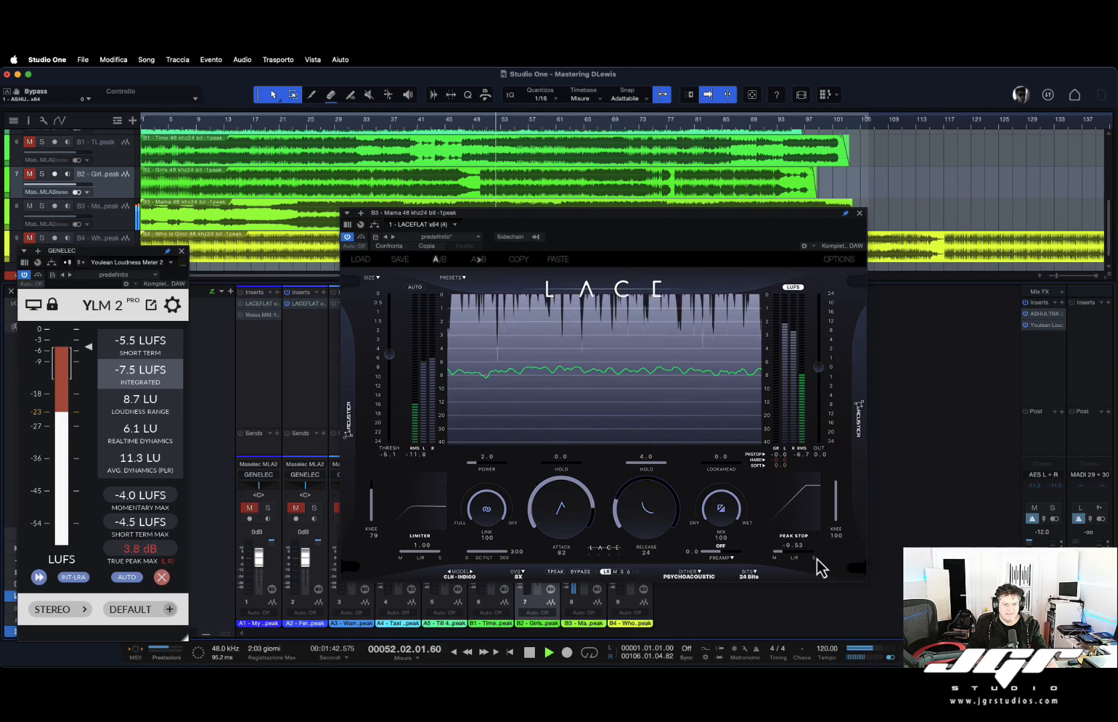
Set the B3 limiter's peak stop mid/side value to -0.43.
left_click_drag(781, 555, 872, 554)
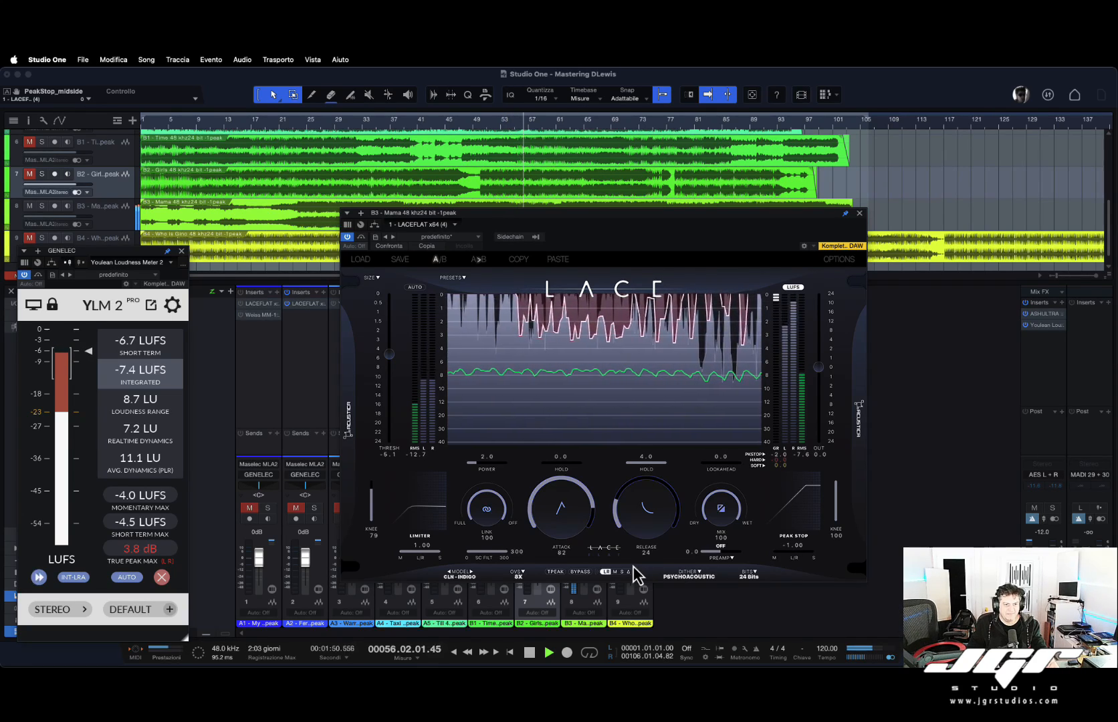
left_click_drag(776, 552, 814, 551)
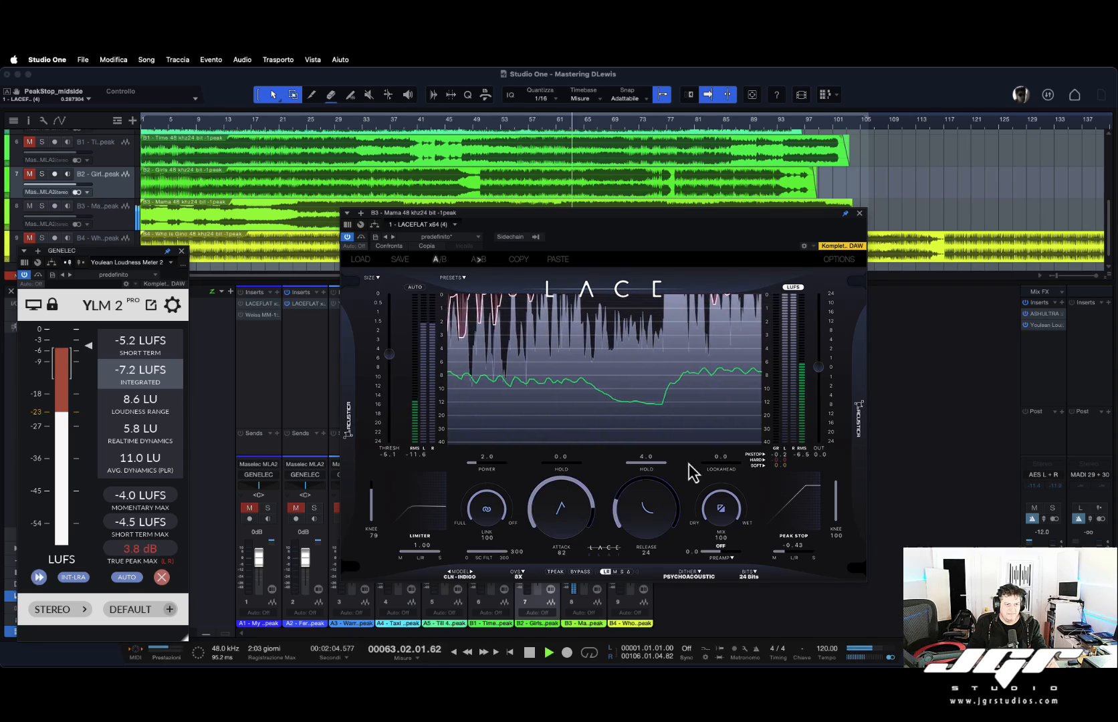
Set the B3 limiter's attack to 79 and release to 17 with attack hold at 0.0.
left_click(569, 466)
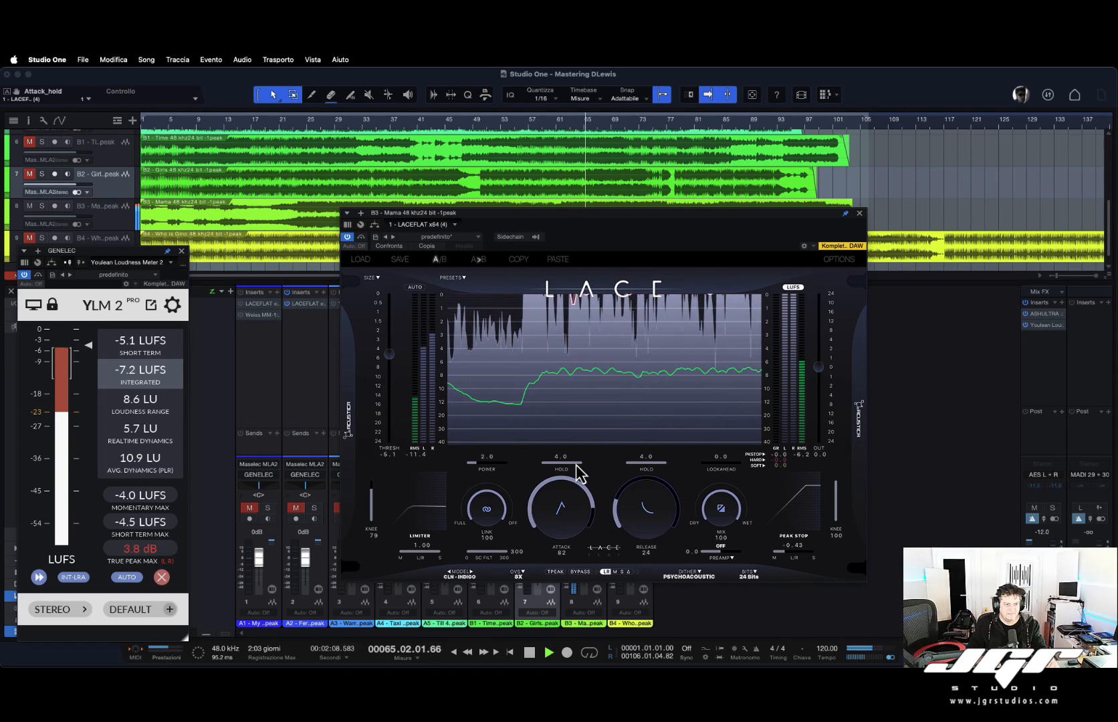
left_click_drag(572, 498, 564, 549)
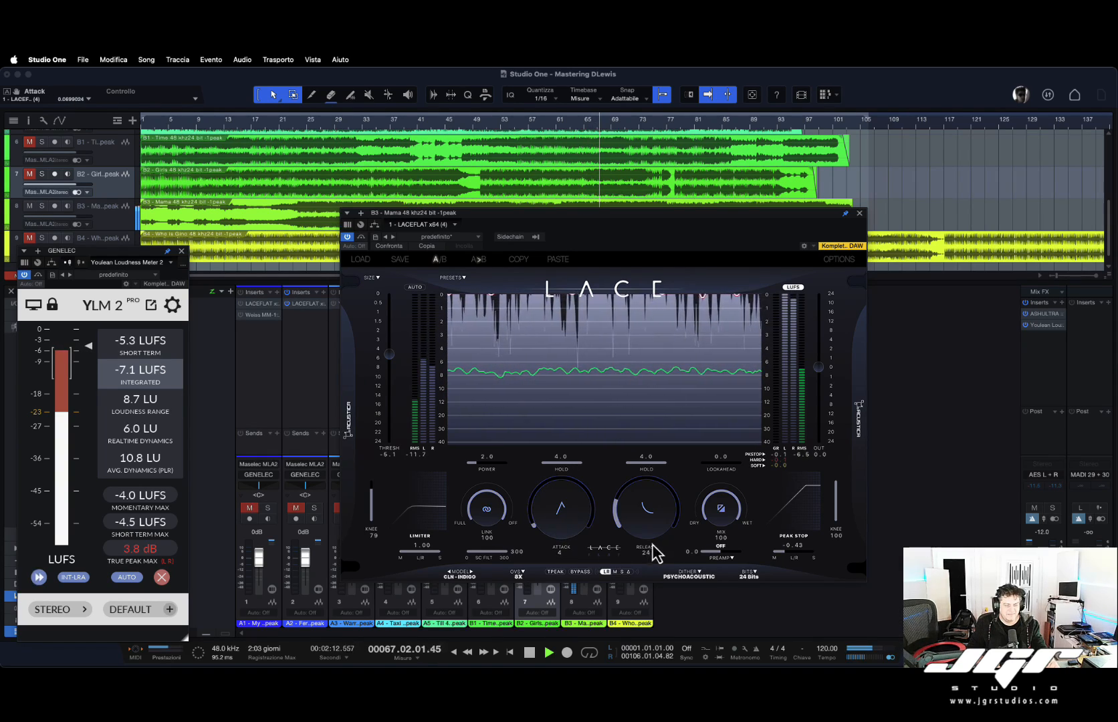
left_click_drag(654, 551, 664, 400)
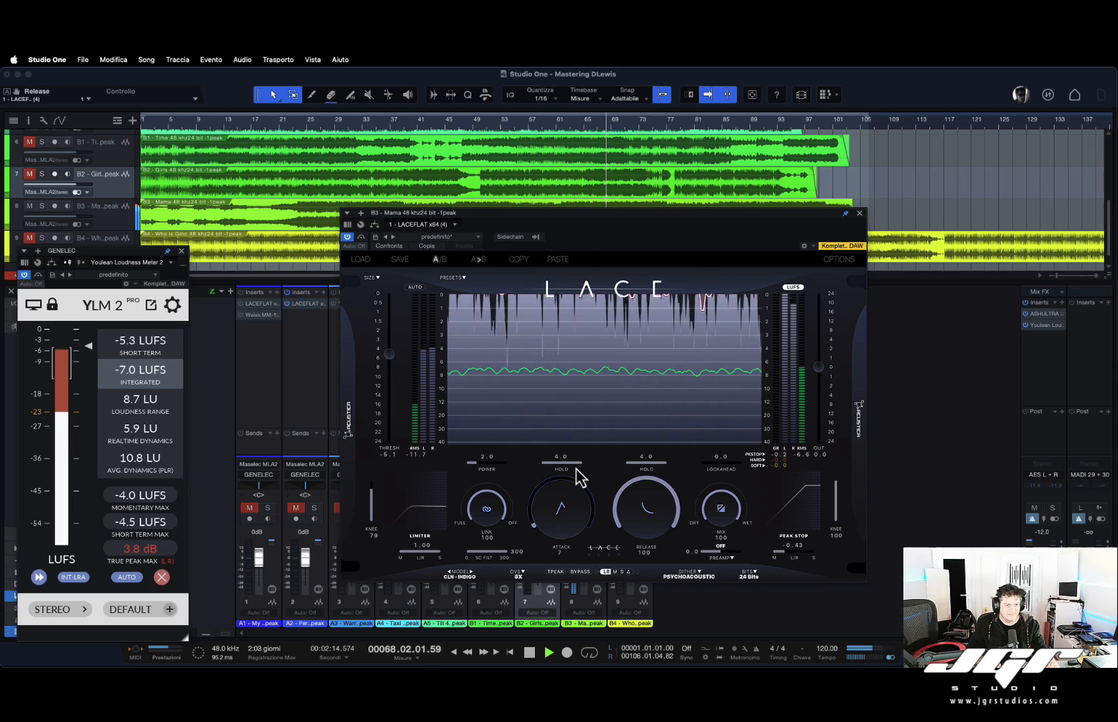
mouse_move(572, 501)
left_mouse_down()
mouse_move(578, 528)
mouse_move(574, 511)
left_mouse_up()
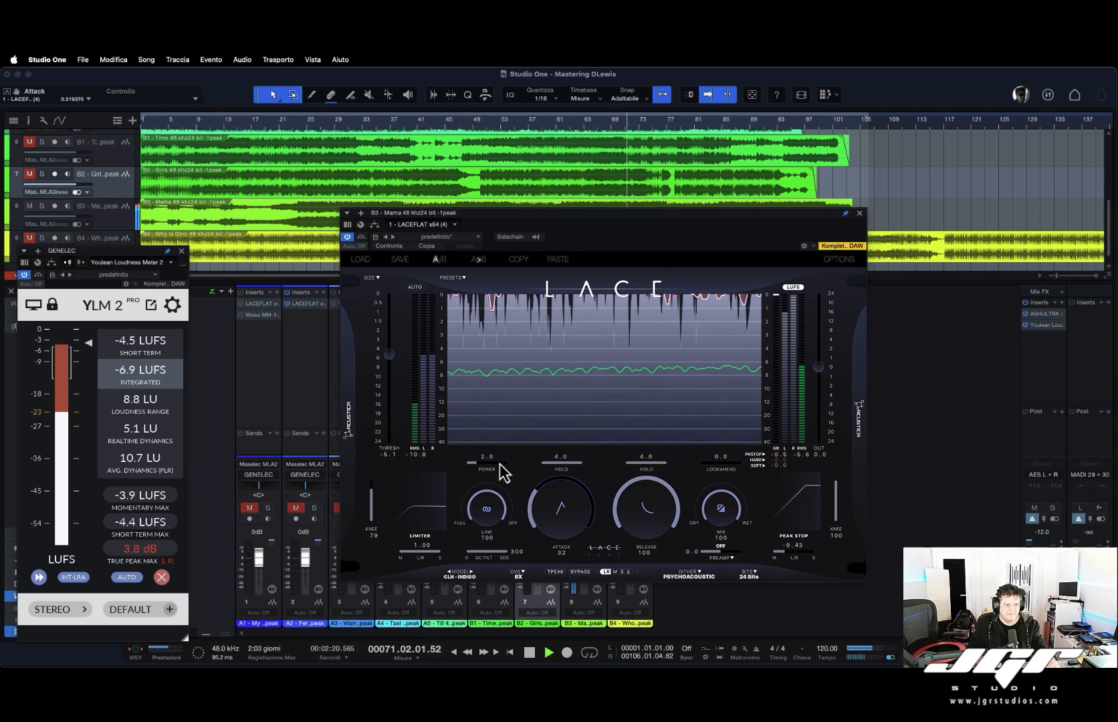
left_click_drag(570, 470, 448, 475)
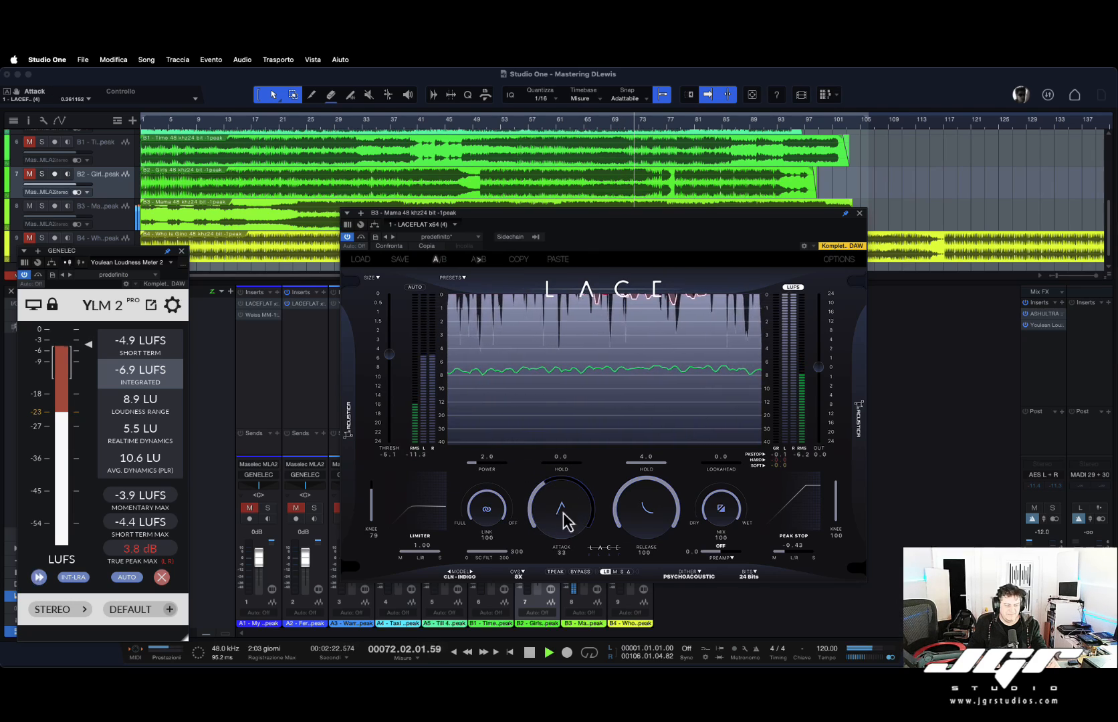
left_click_drag(563, 519, 567, 478)
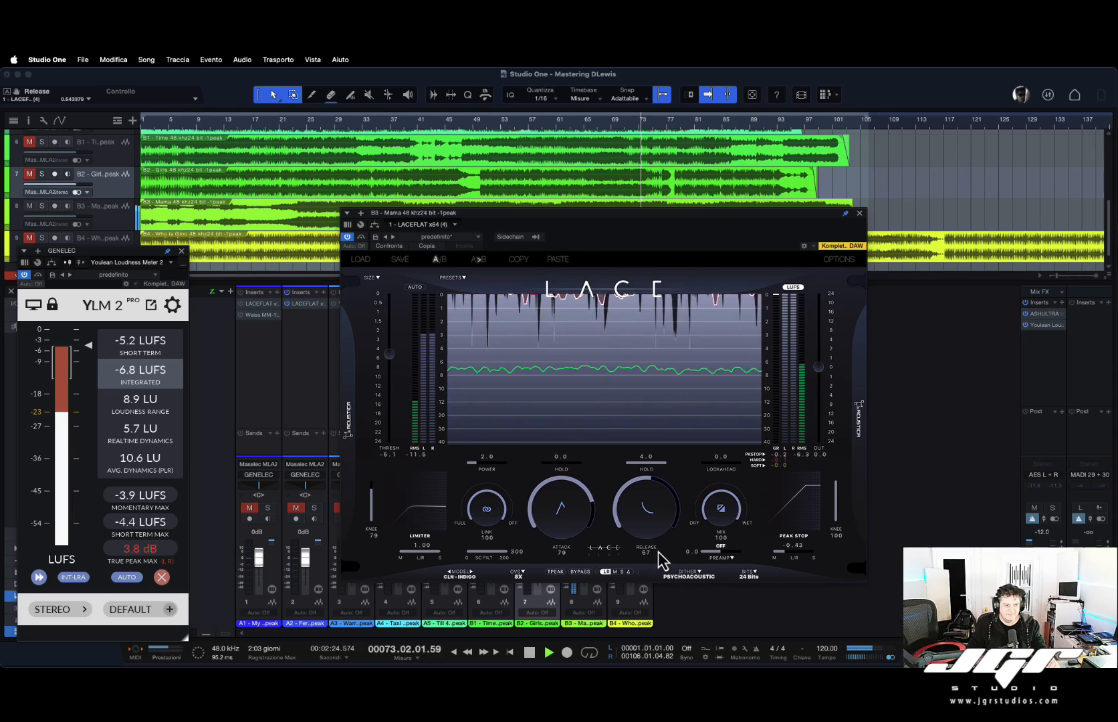
left_click_drag(662, 558, 667, 598)
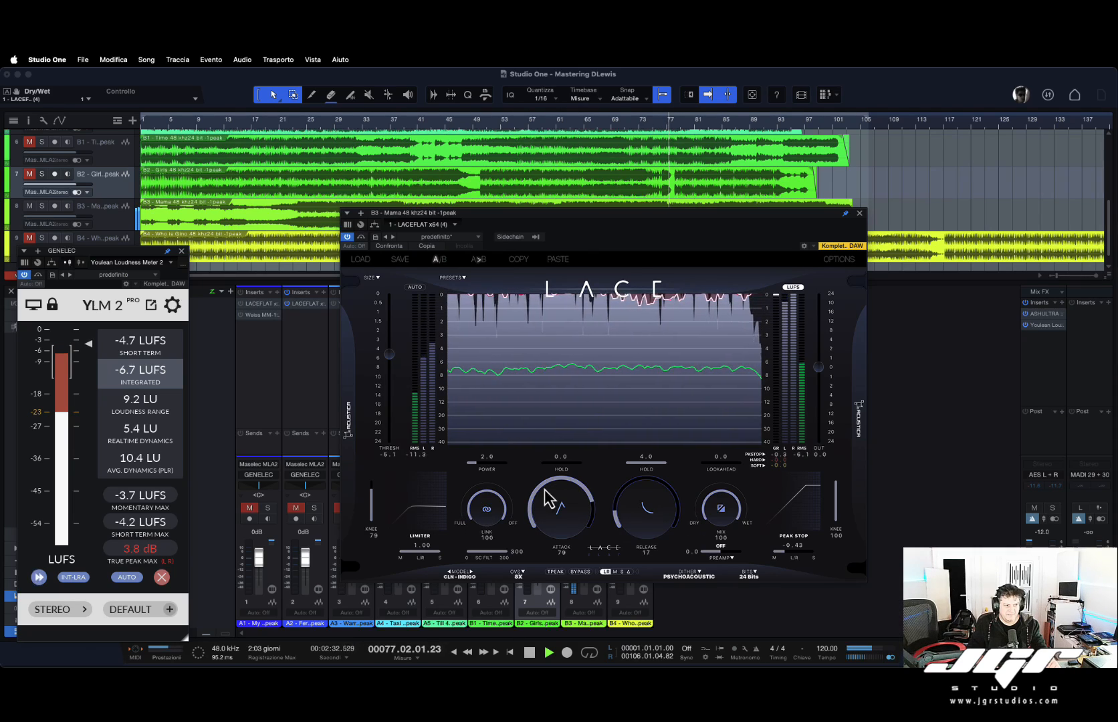
Reset the loudness meter readings and adjust the limiter's sidechain high-pass filter.
left_click(161, 554)
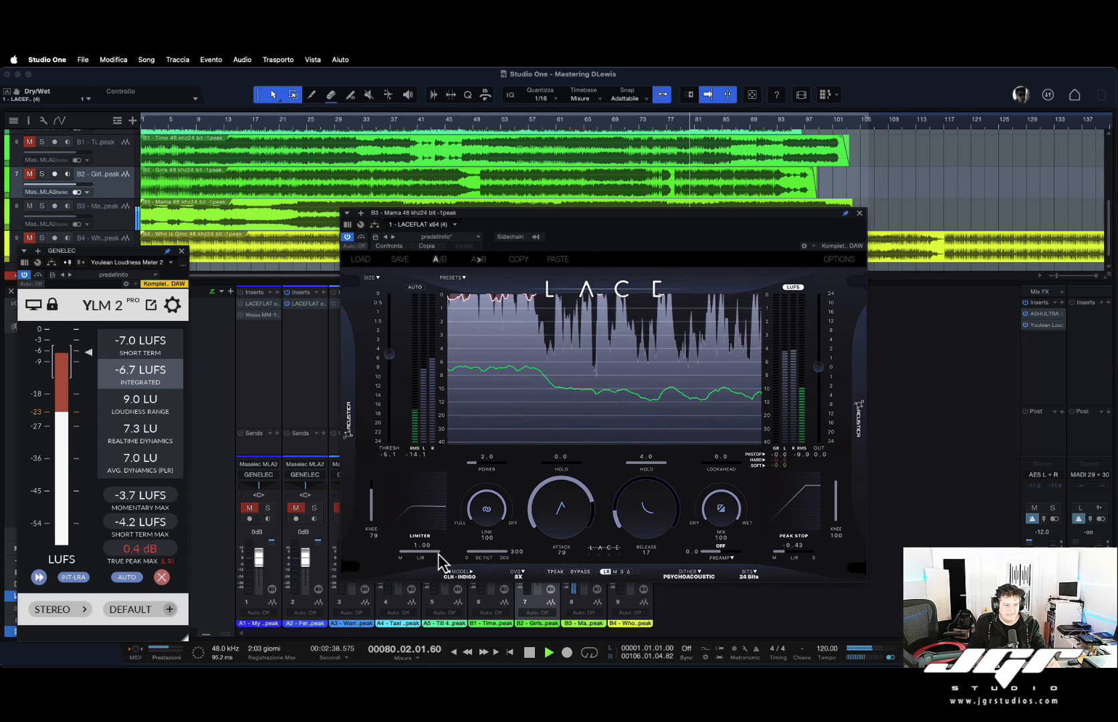
left_click_drag(506, 551, 275, 562)
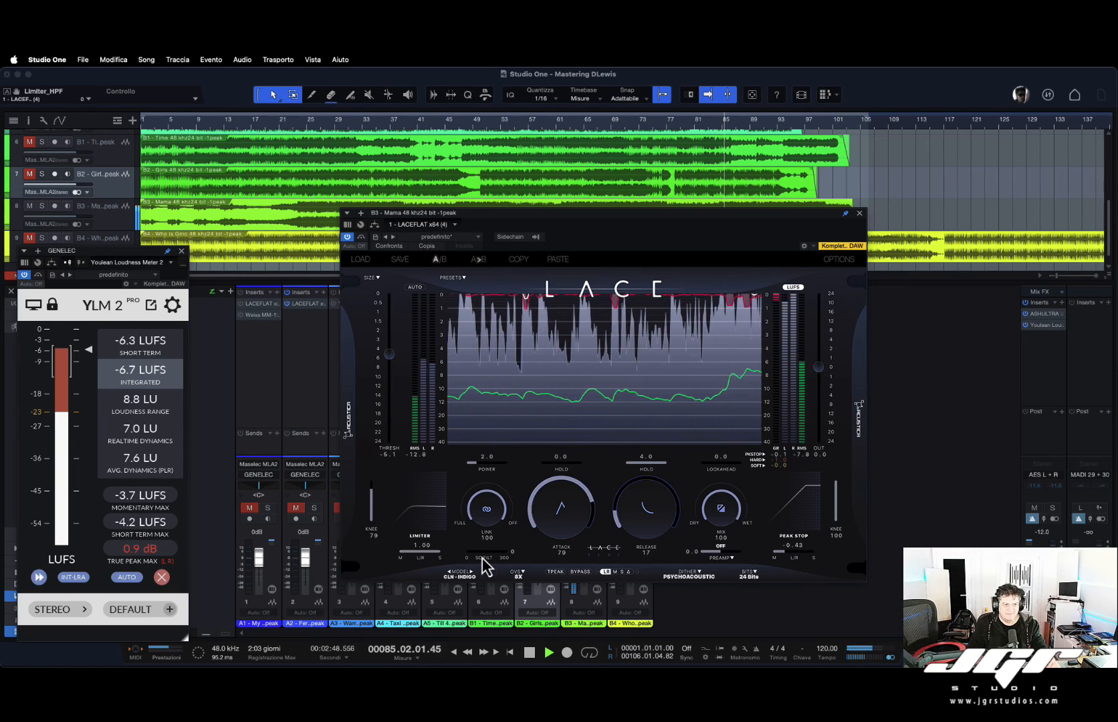
left_click_drag(469, 554, 626, 554)
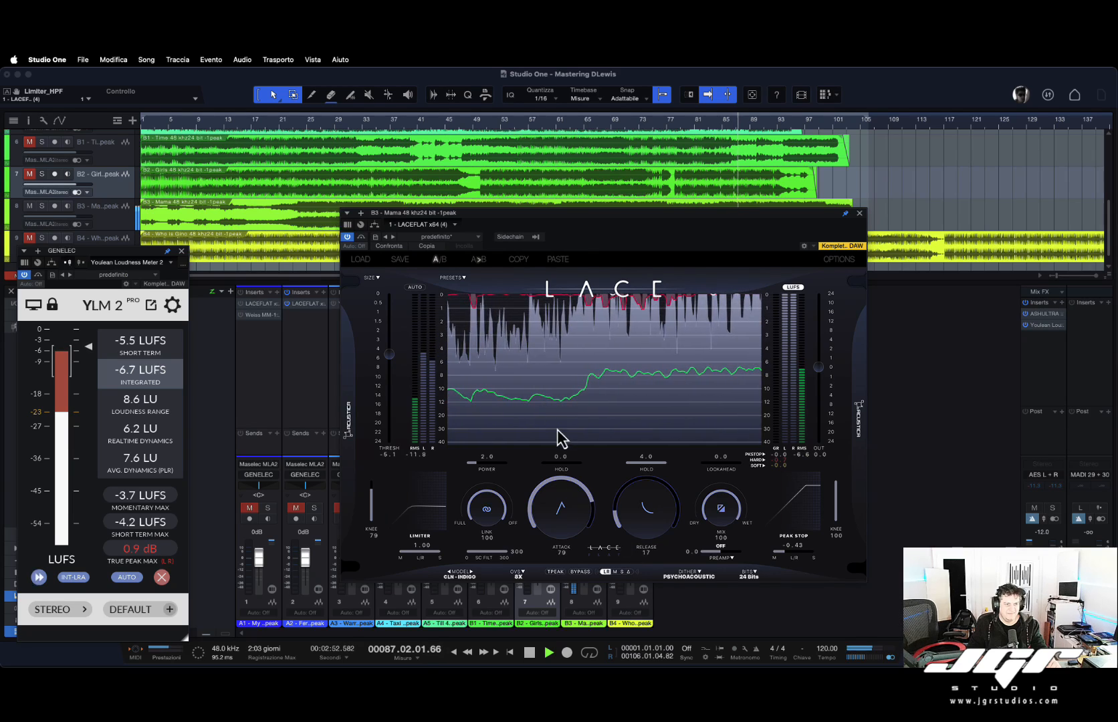
Set the B3 limiter's threshold to -6.0 and lookahead to 1.7, and rewind playback to the start.
left_click_drag(389, 355, 387, 359)
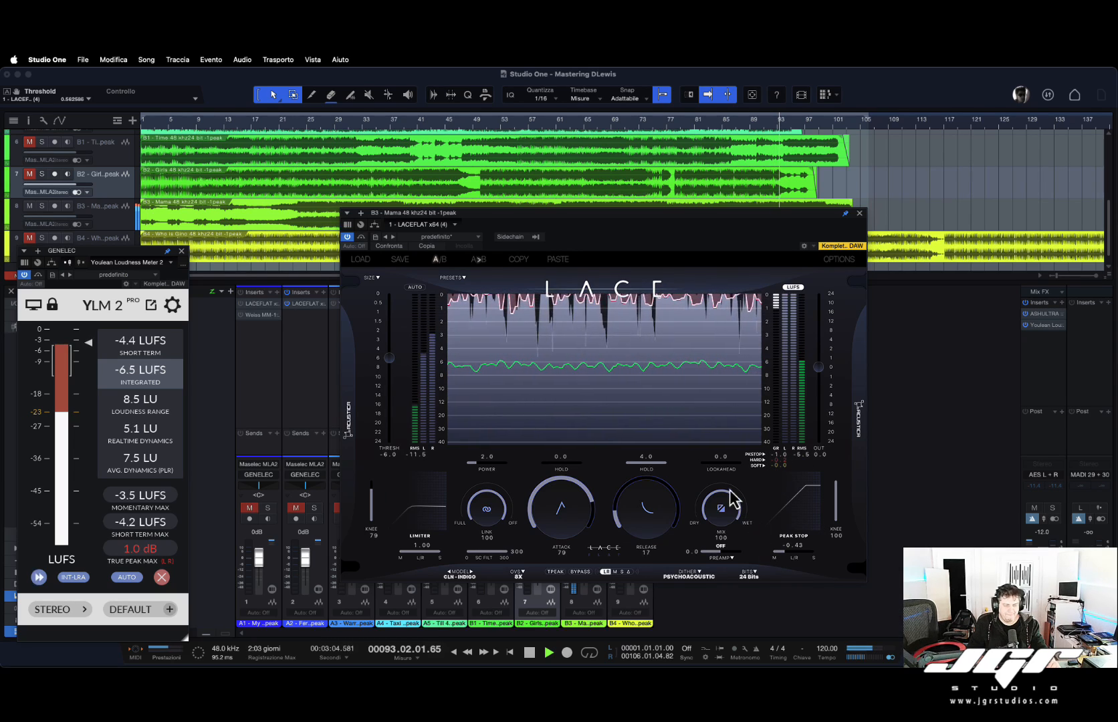
left_click_drag(708, 462, 778, 469)
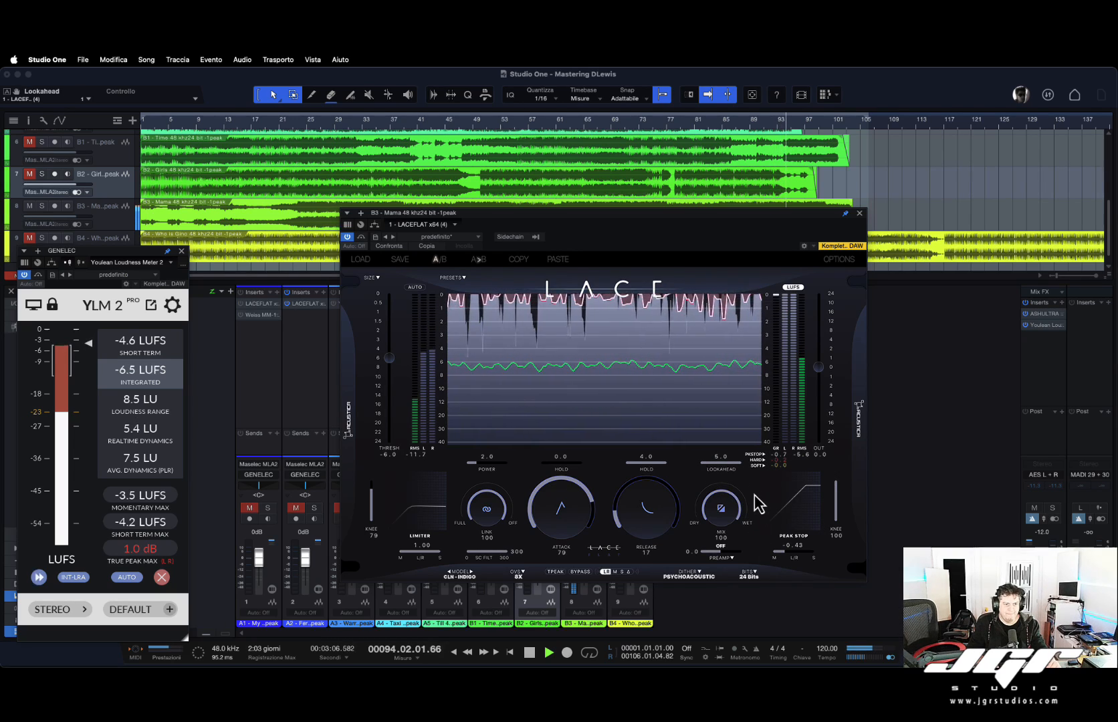
left_click_drag(736, 464, 671, 465)
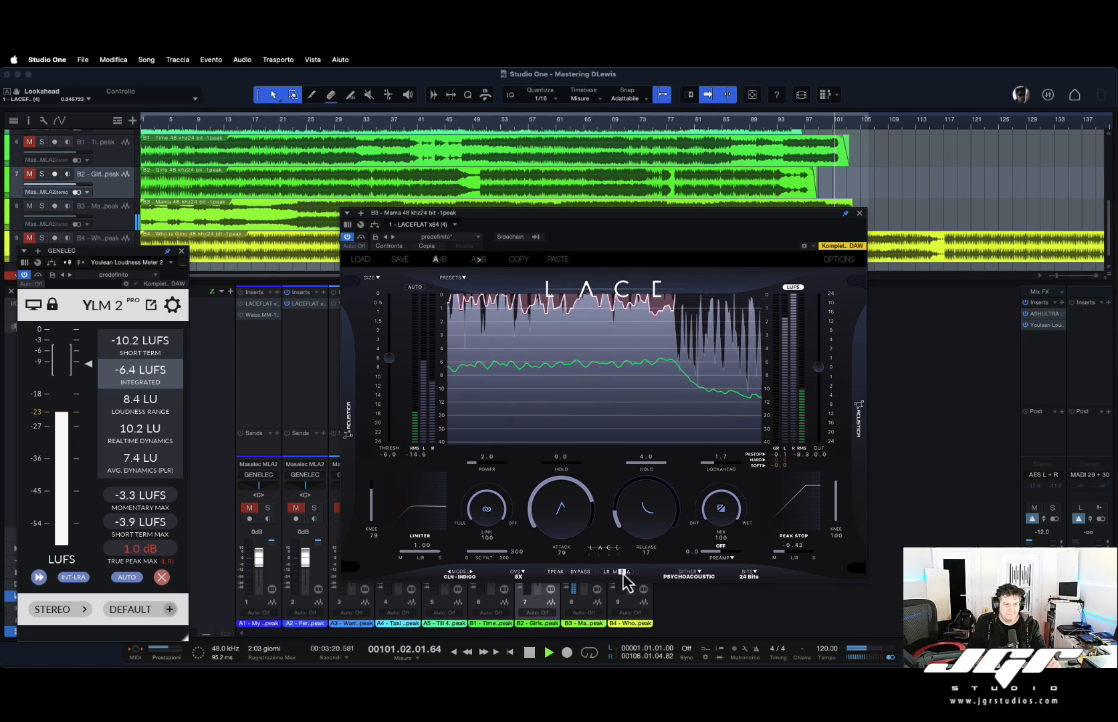
key("comma")
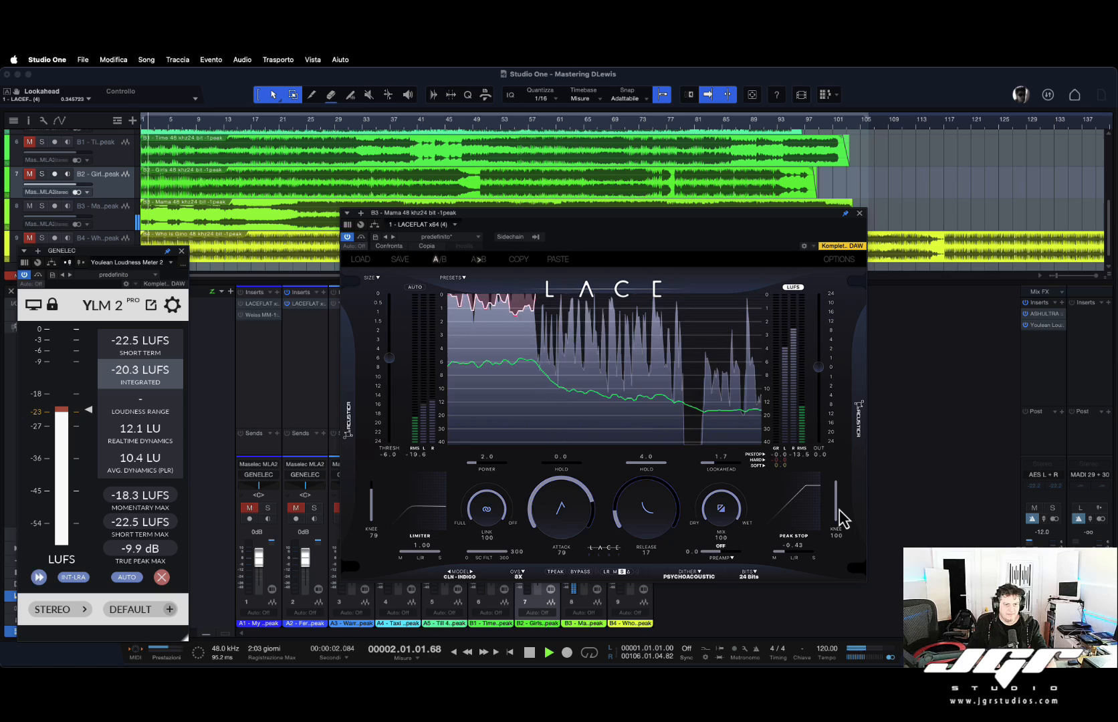
Set the B3 limiter's peak stop mid/side value to 0.36 and switch the stereo mode to LR.
left_click_drag(786, 554, 868, 554)
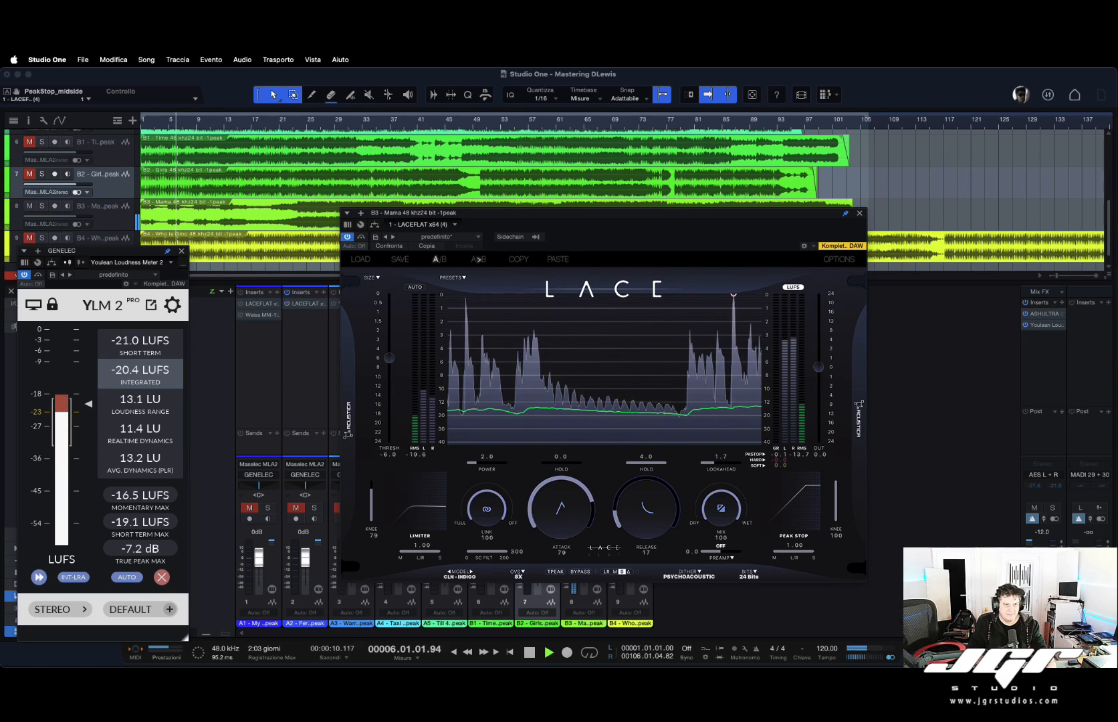
left_click(606, 573)
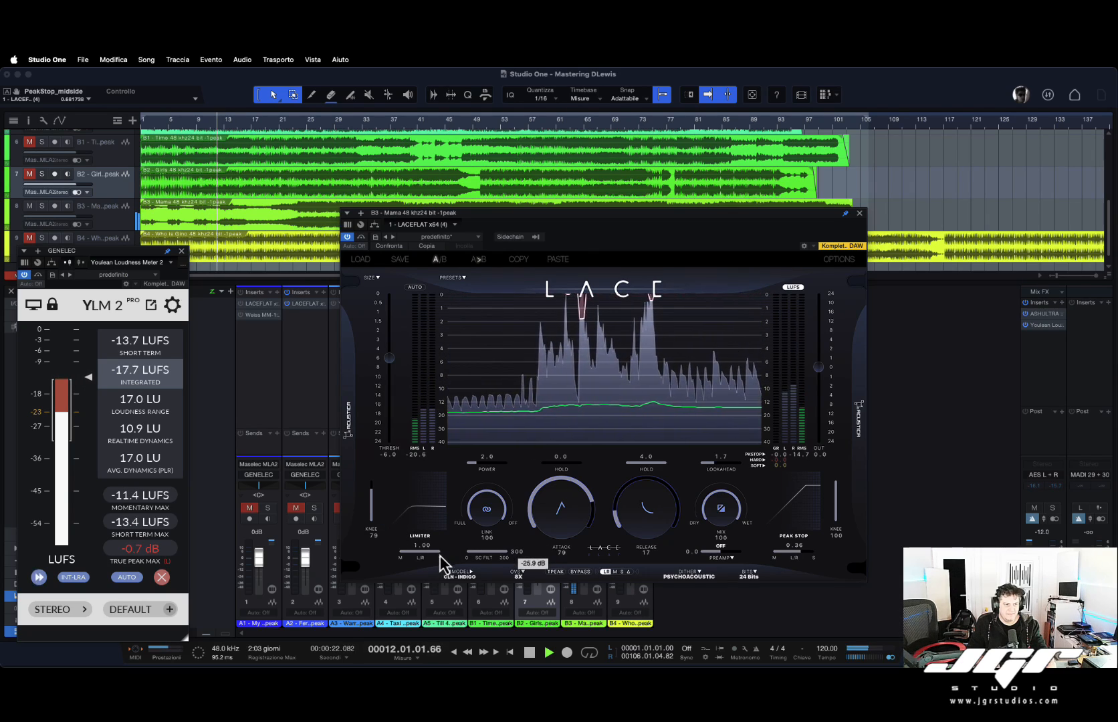
Reset the limiter's mid/side value to 0.00 and set the attack to 80.
left_click_drag(439, 554, 392, 553)
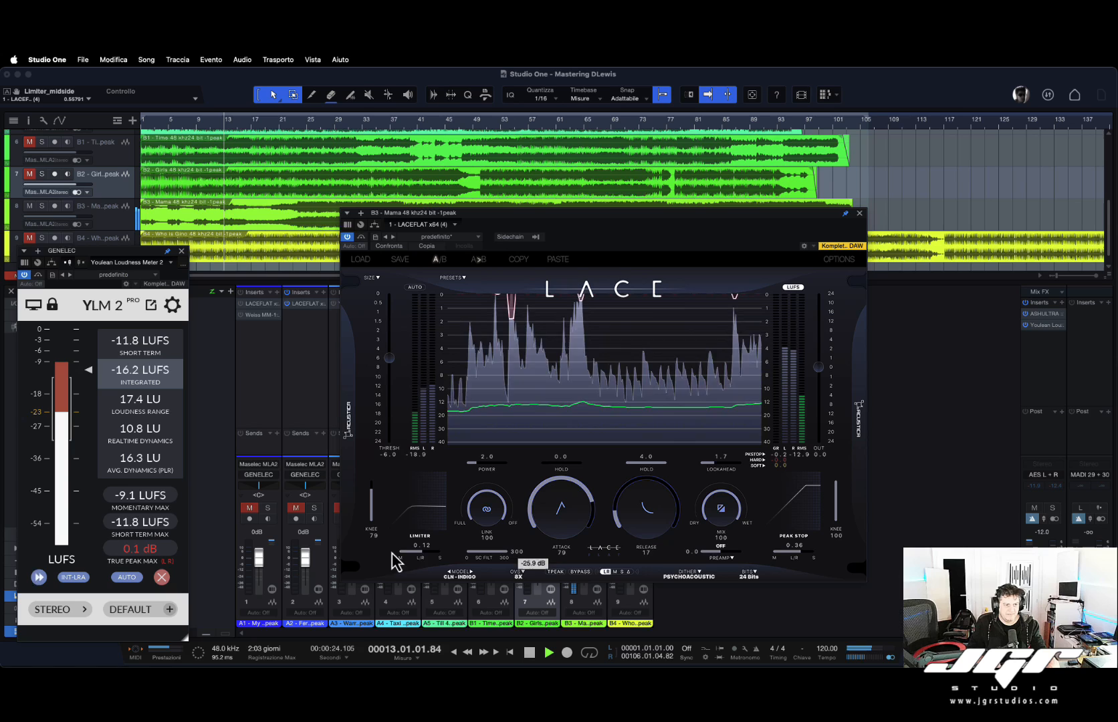
double_click(420, 552)
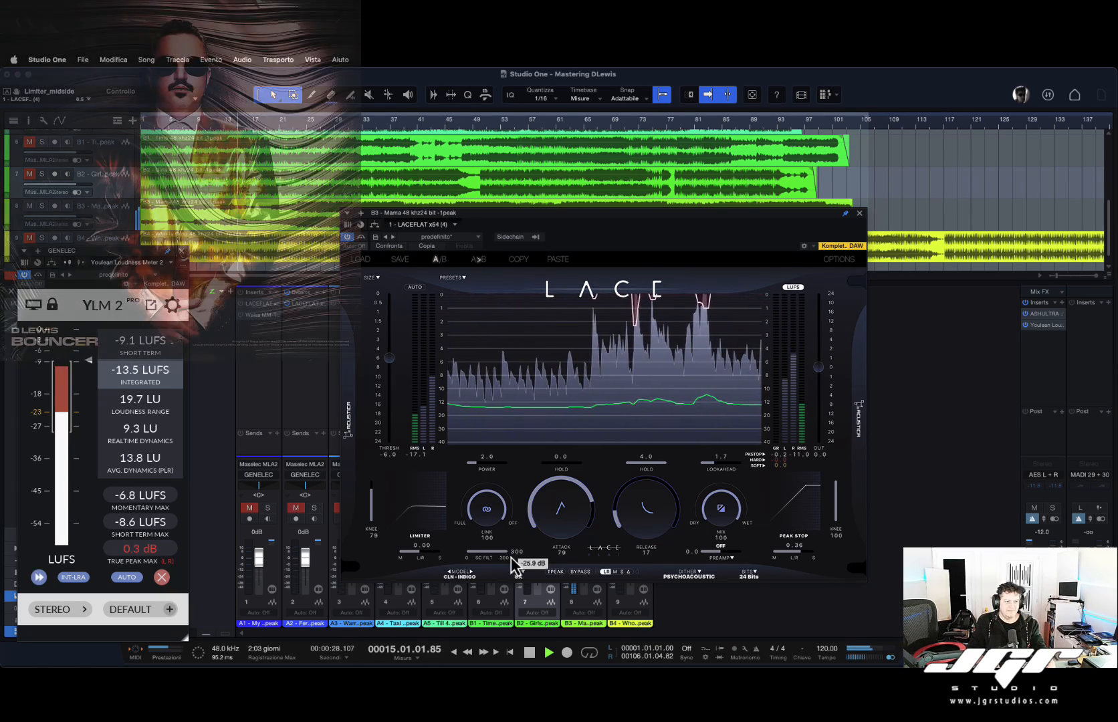
left_click_drag(562, 504, 562, 501)
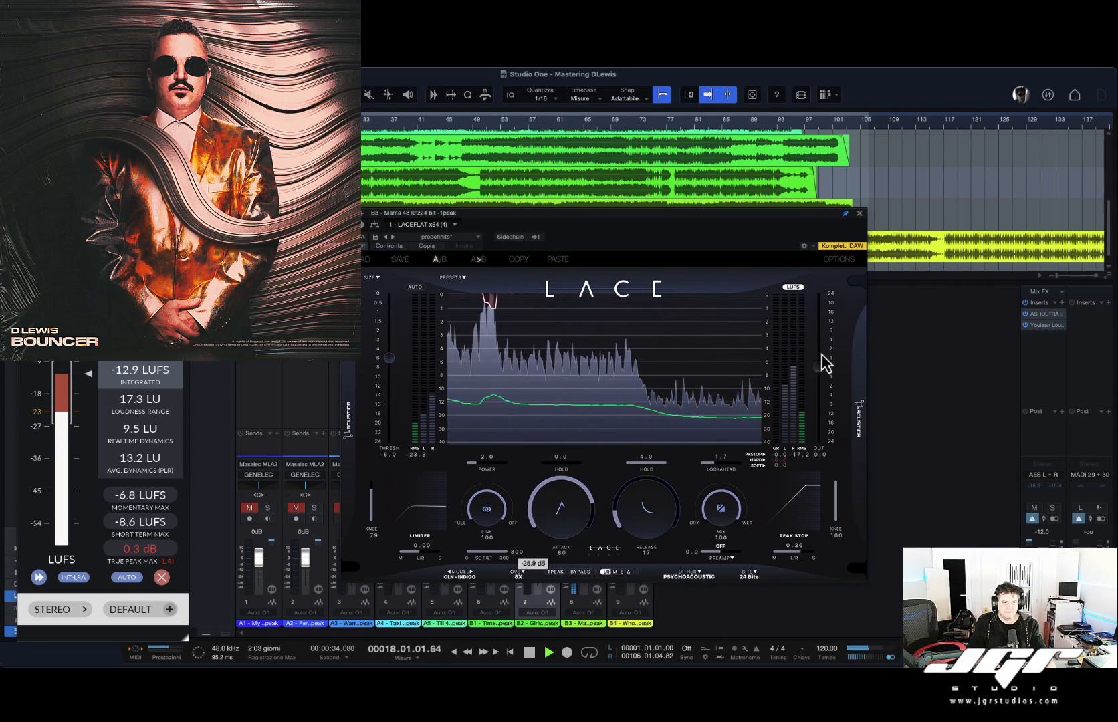
left_click(415, 287)
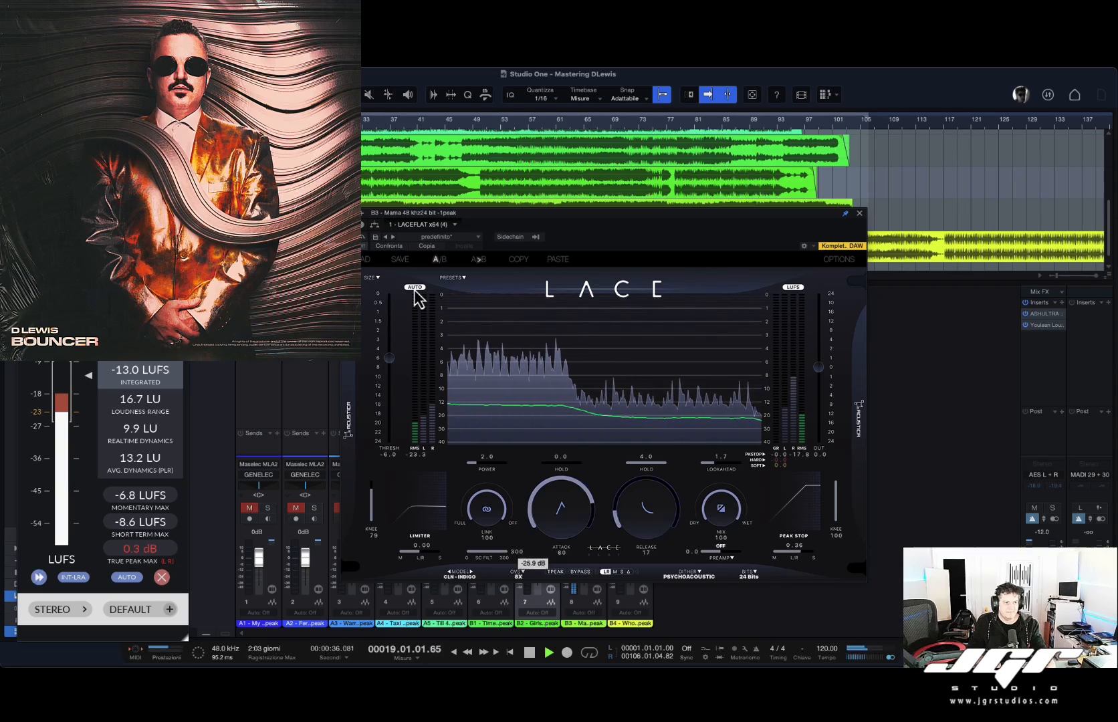
left_click(414, 288)
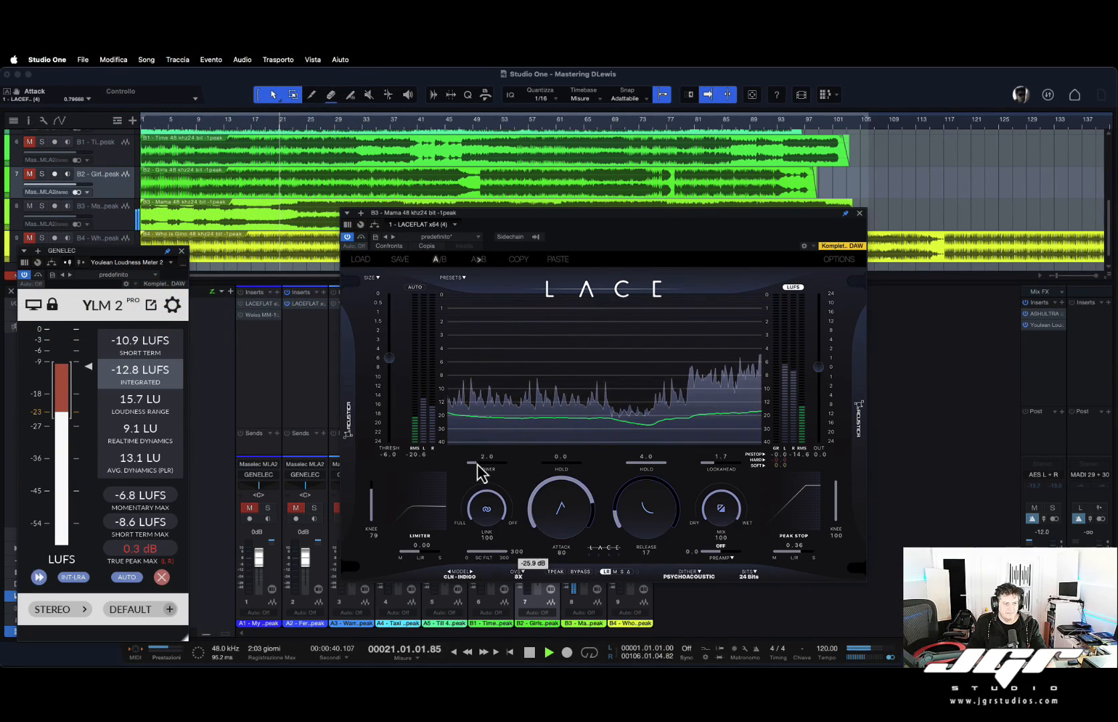
left_click_drag(477, 464, 450, 466)
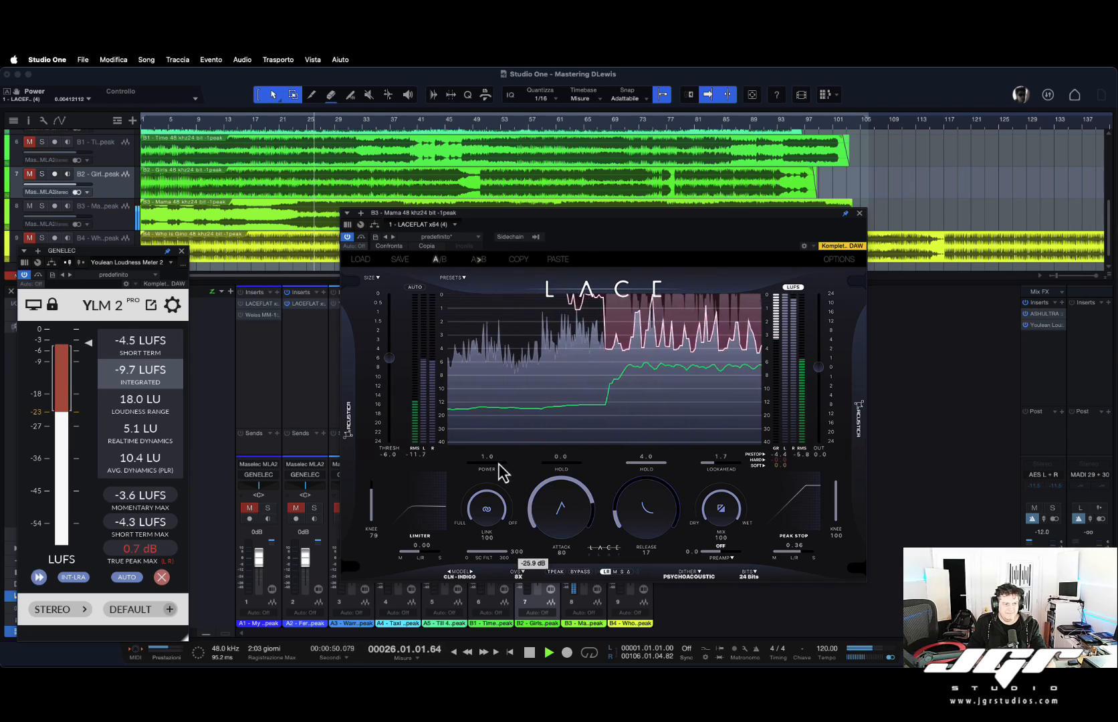
left_click_drag(472, 464, 503, 476)
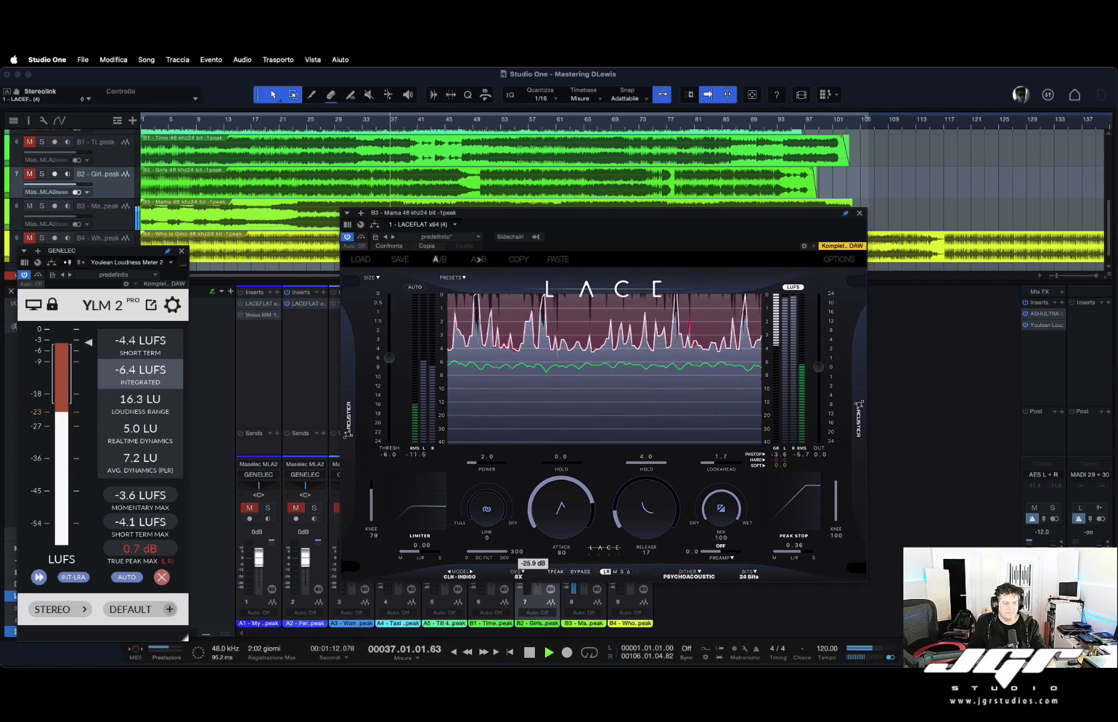
Compare the limiter with bypass toggled, set the attack to 83, and stop playback.
left_click_drag(508, 536, 512, 479)
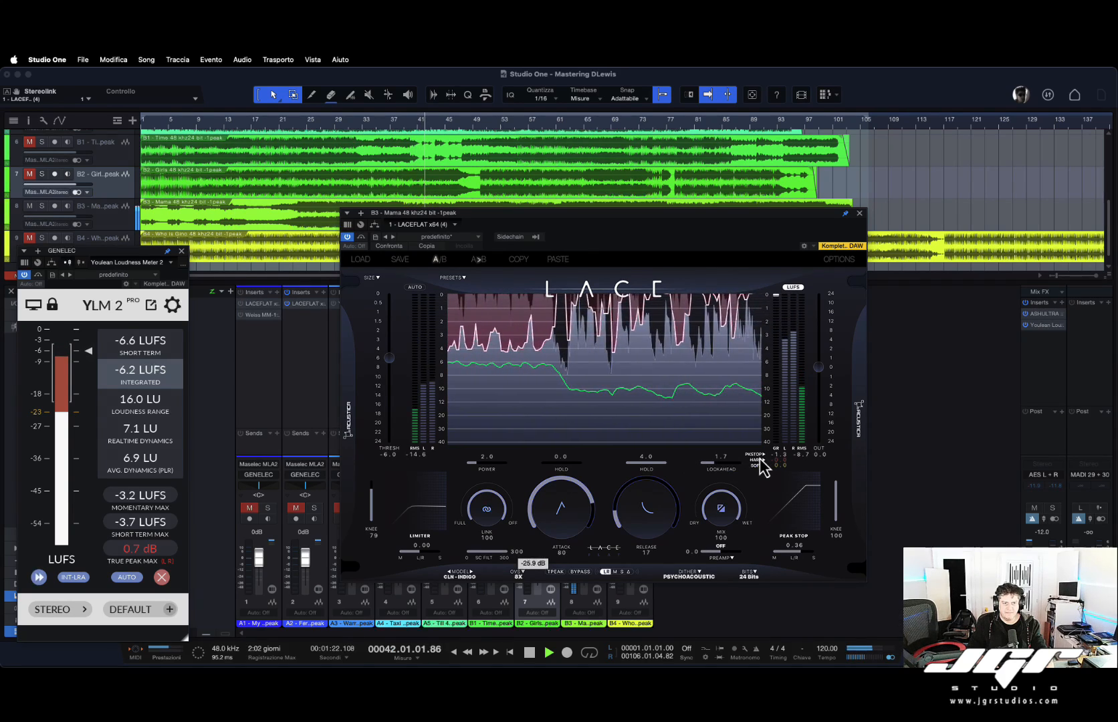
left_click(581, 572)
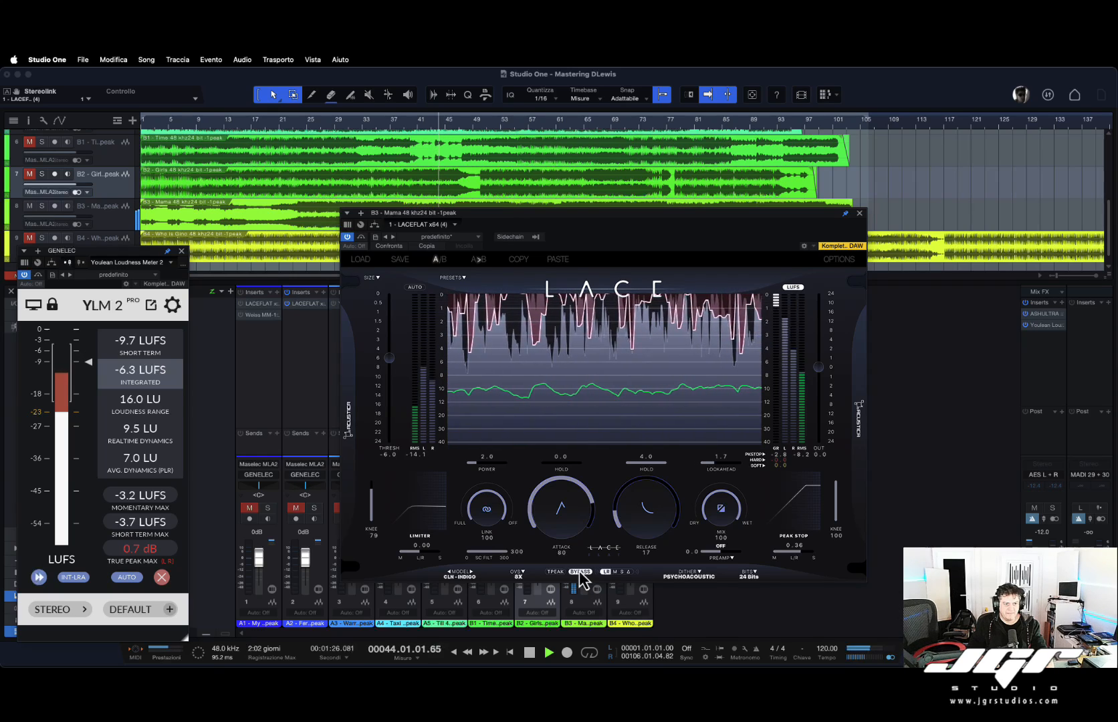
left_click(580, 573)
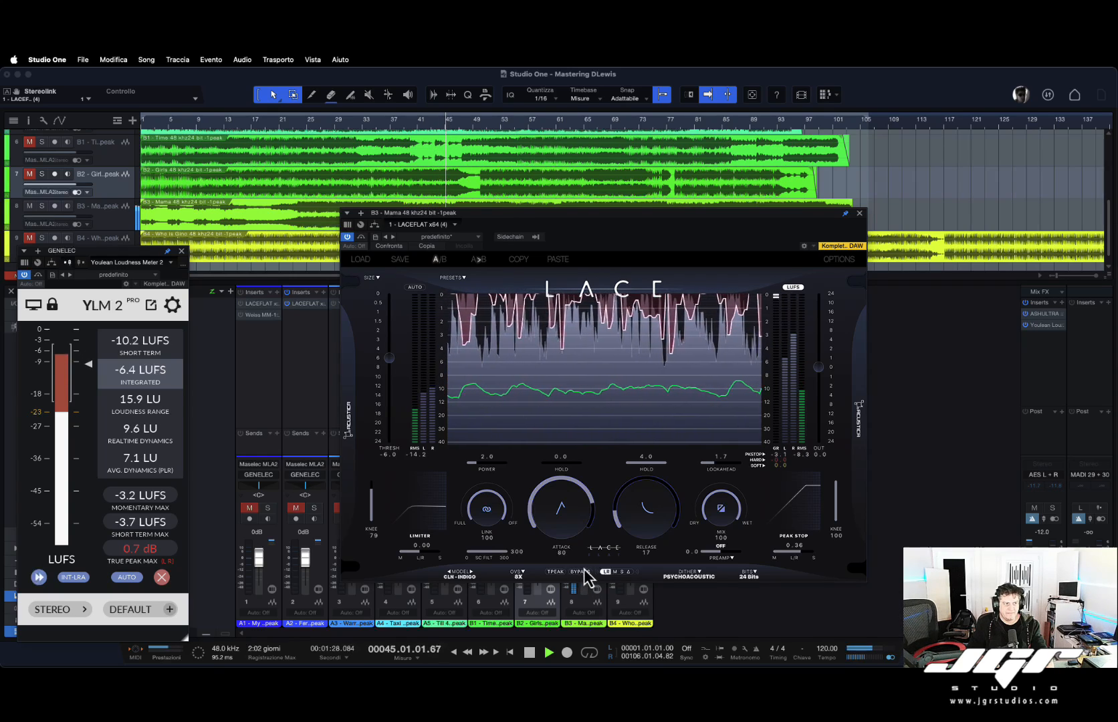
left_click_drag(591, 496, 592, 493)
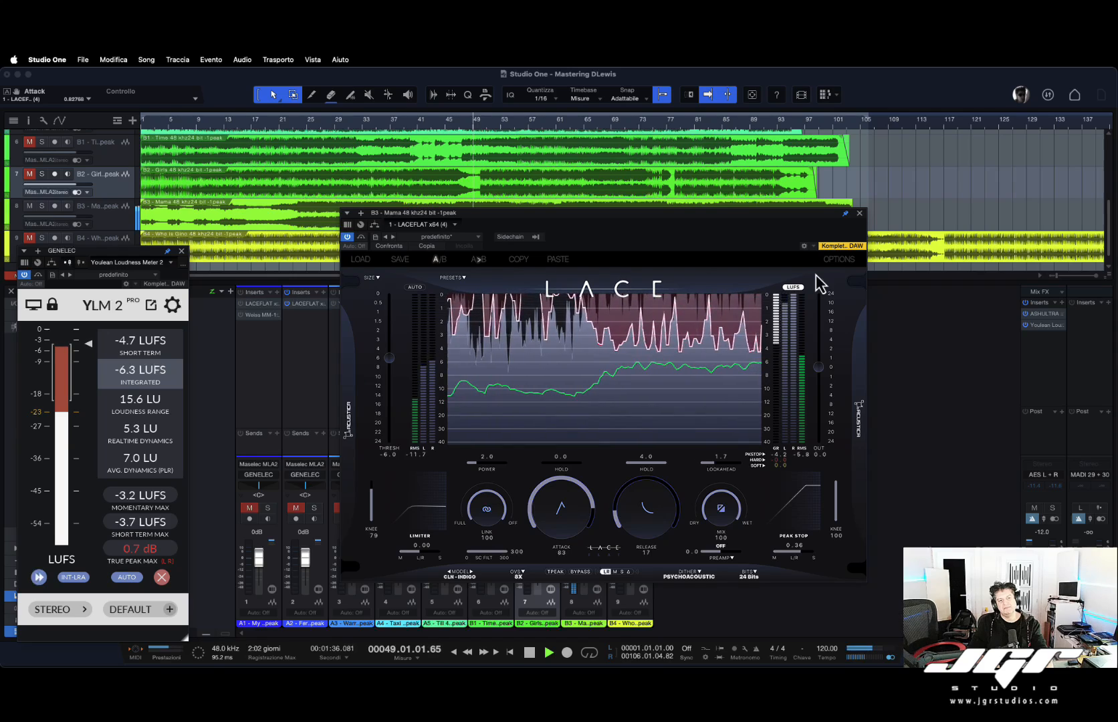
key("space")
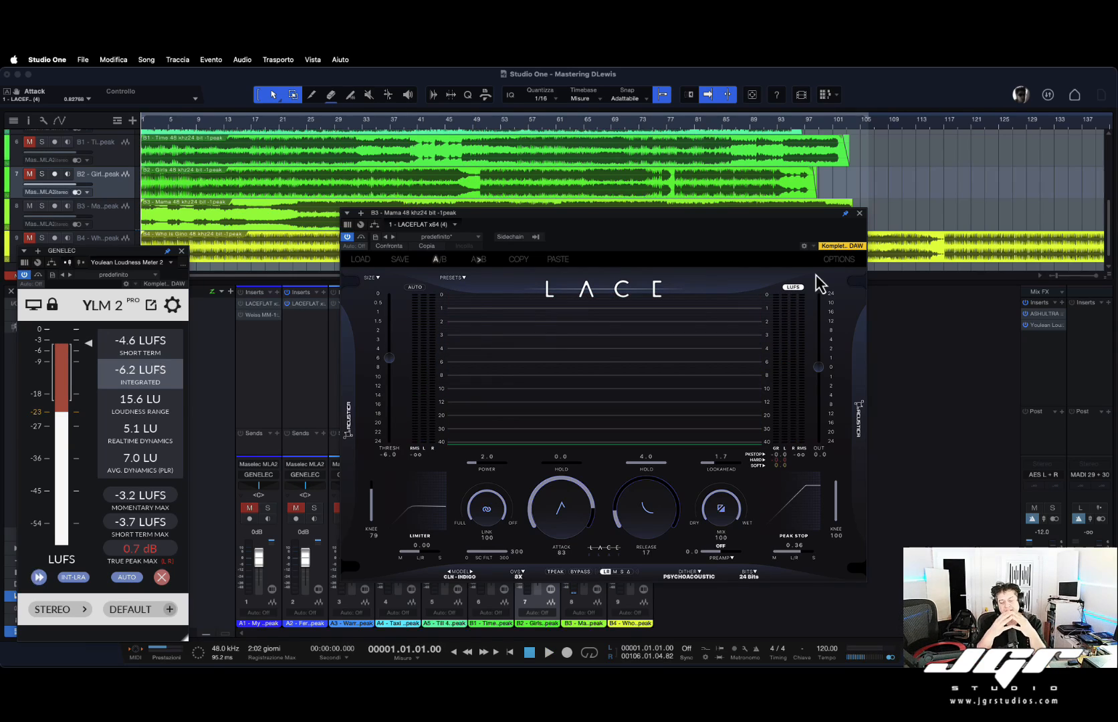